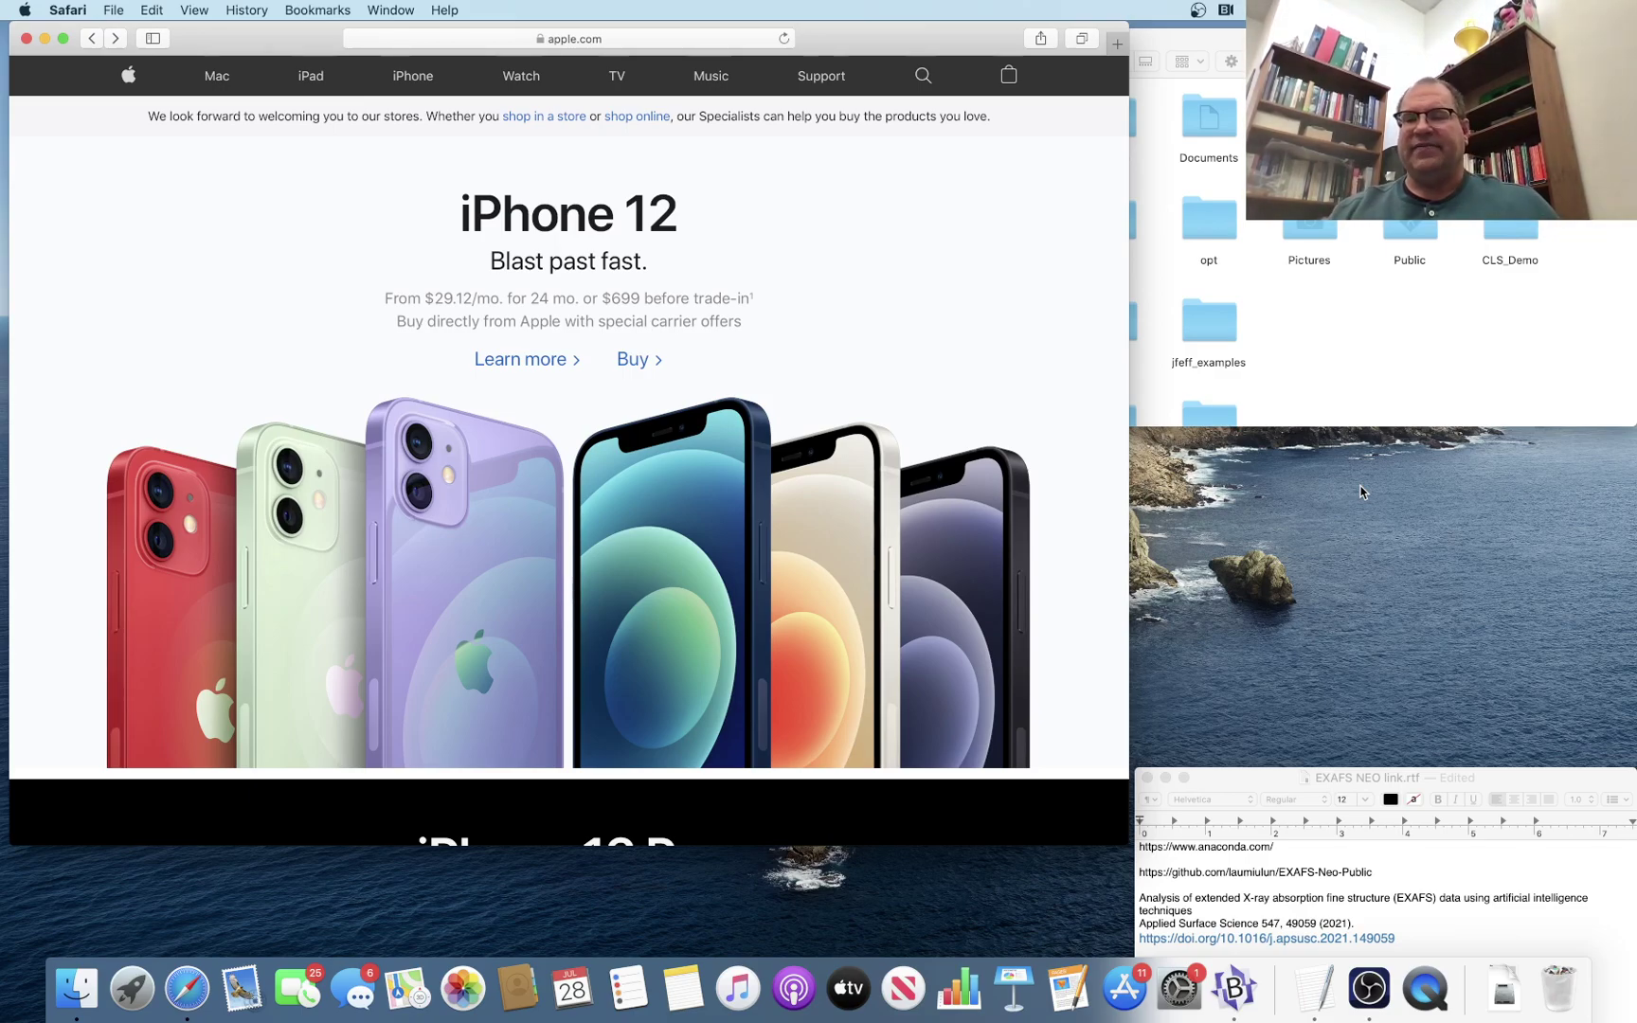
Copy the anaconda.com link from the TextEdit notes and load it in Safari
{"action": "left_click", "coordinate": [1307, 851]}
{"action": "triple_click", "coordinate": [1307, 850]}
{"action": "key", "text": "super+c"}
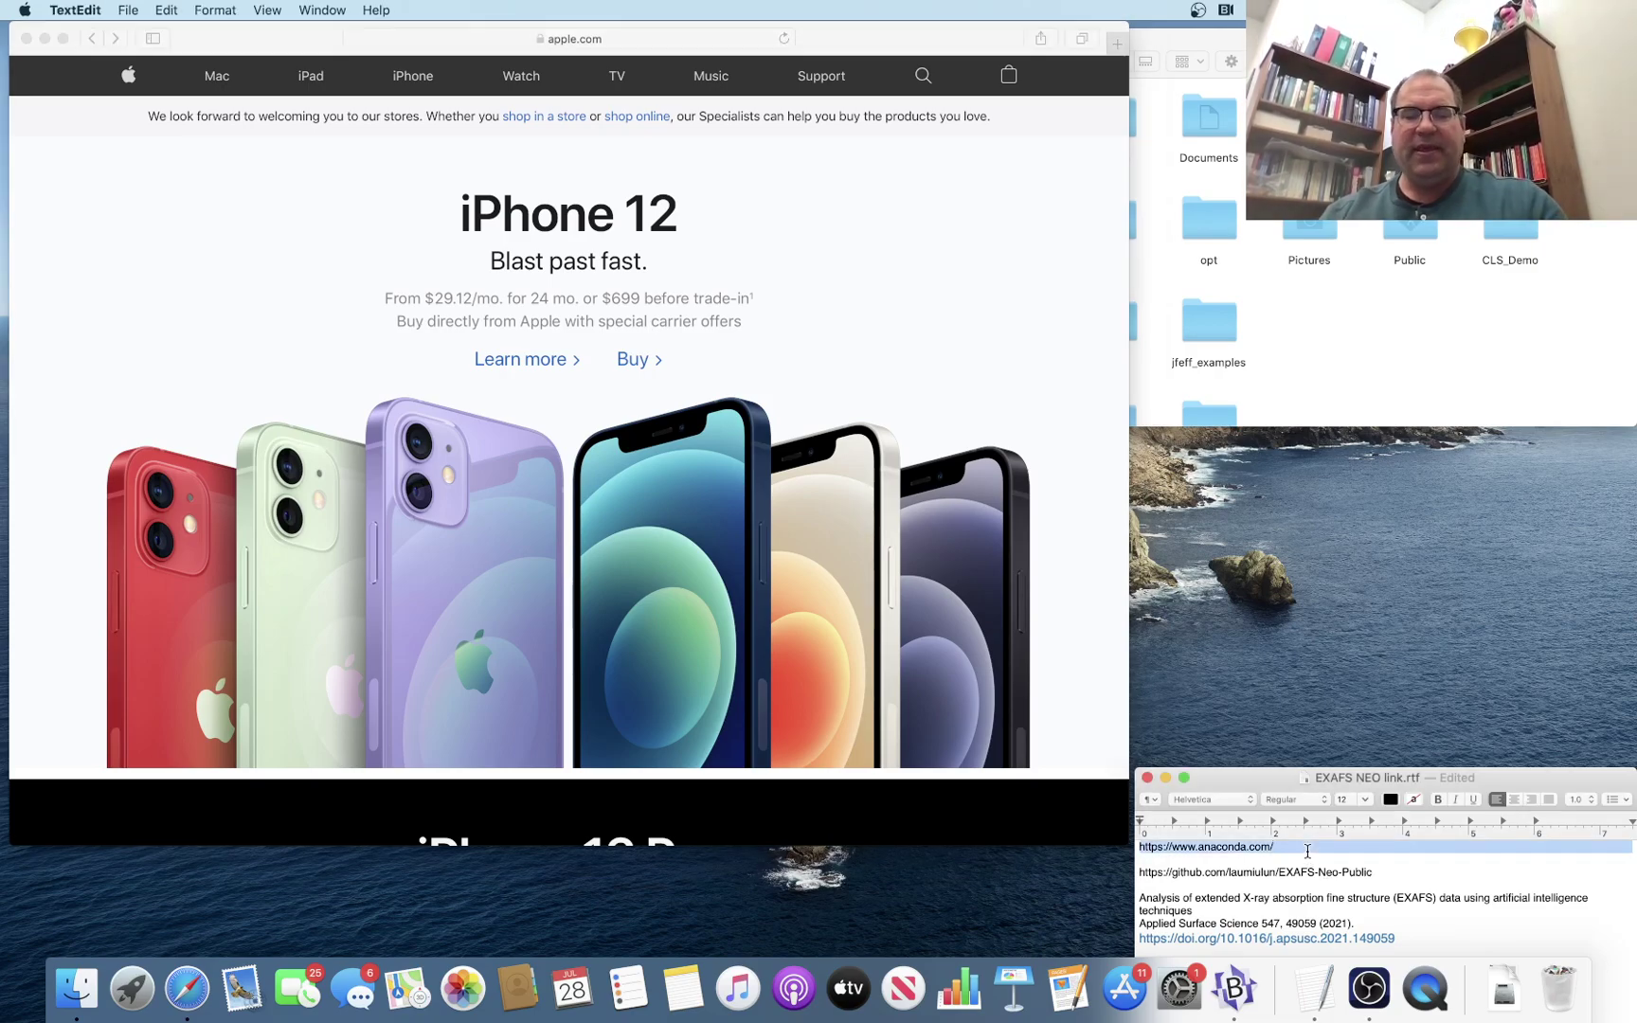
{"action": "left_click", "coordinate": [622, 39]}
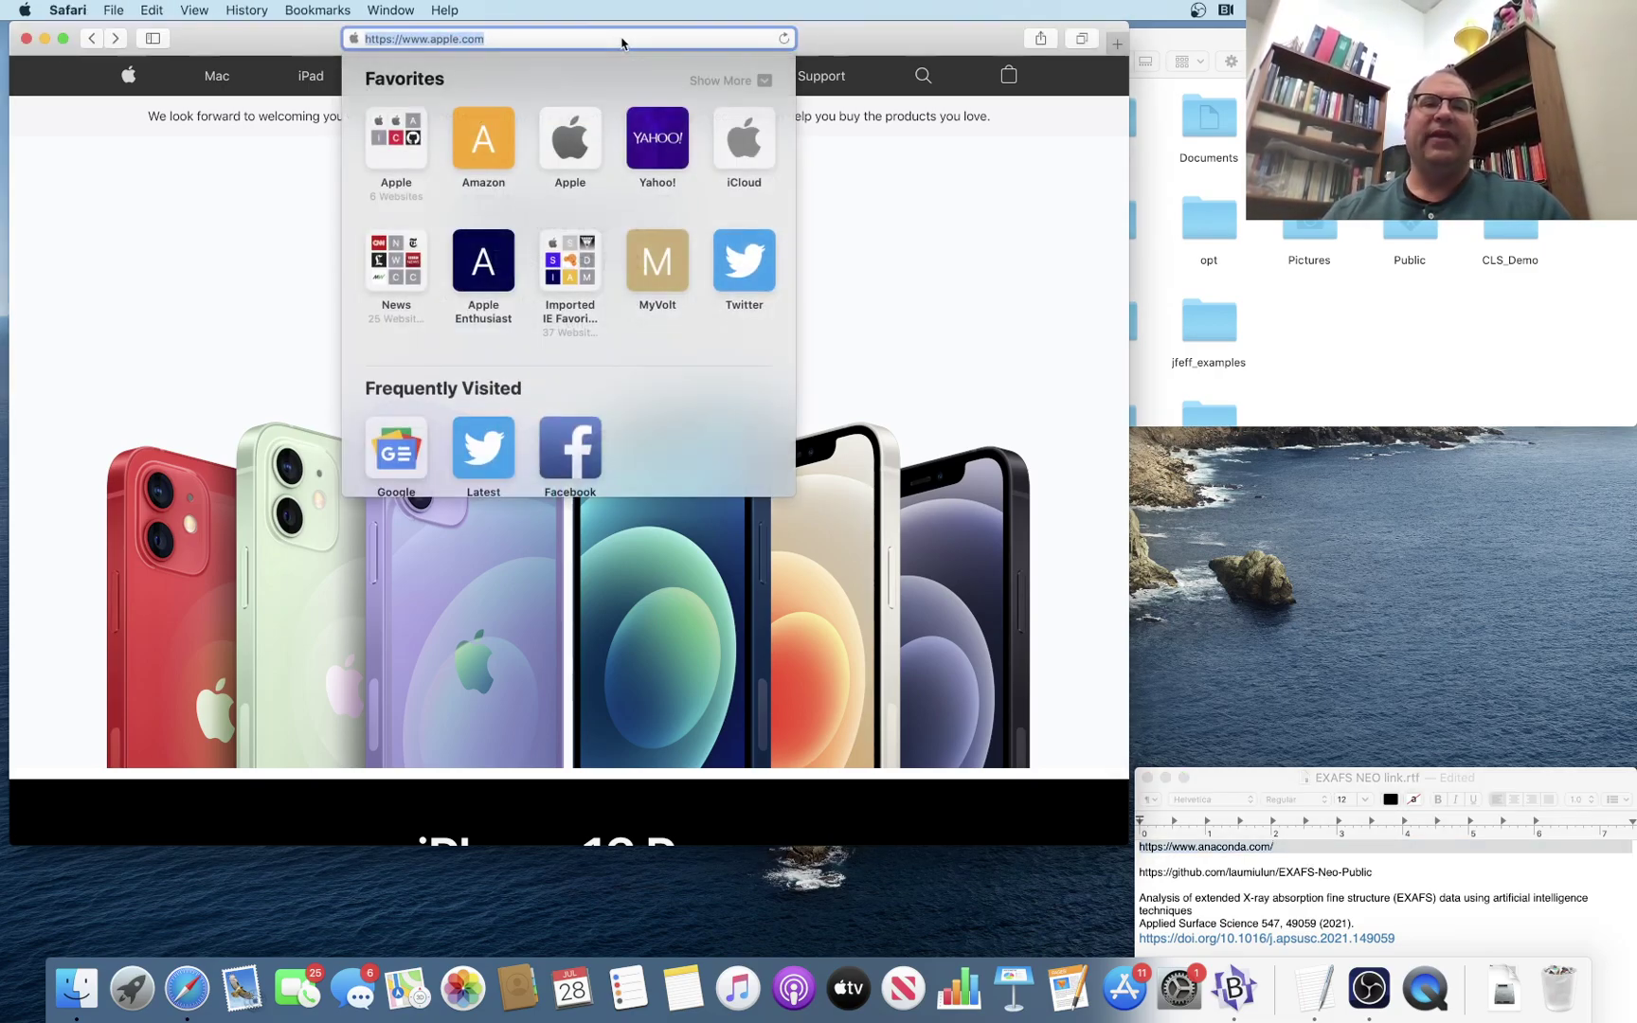
{"action": "key", "text": "super+v"}
{"action": "key", "text": "Return"}
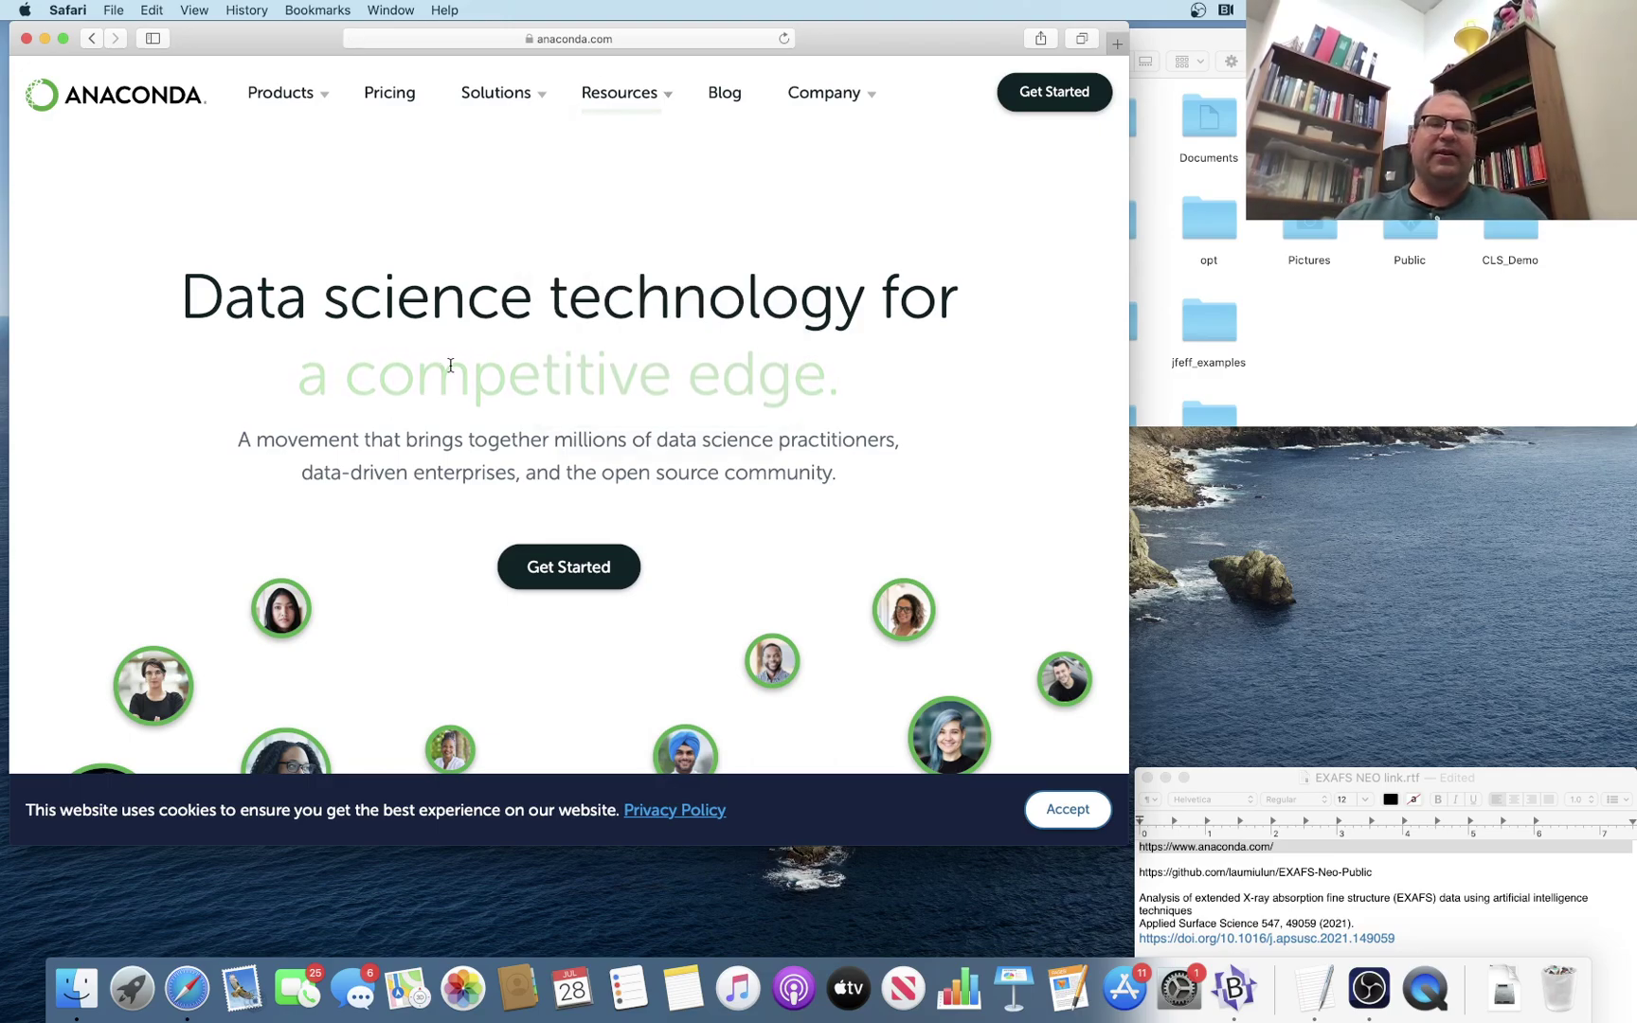
Go to Get Started > Download Anaconda installers to show the Python 3.8 installers
{"action": "left_click", "coordinate": [547, 563]}
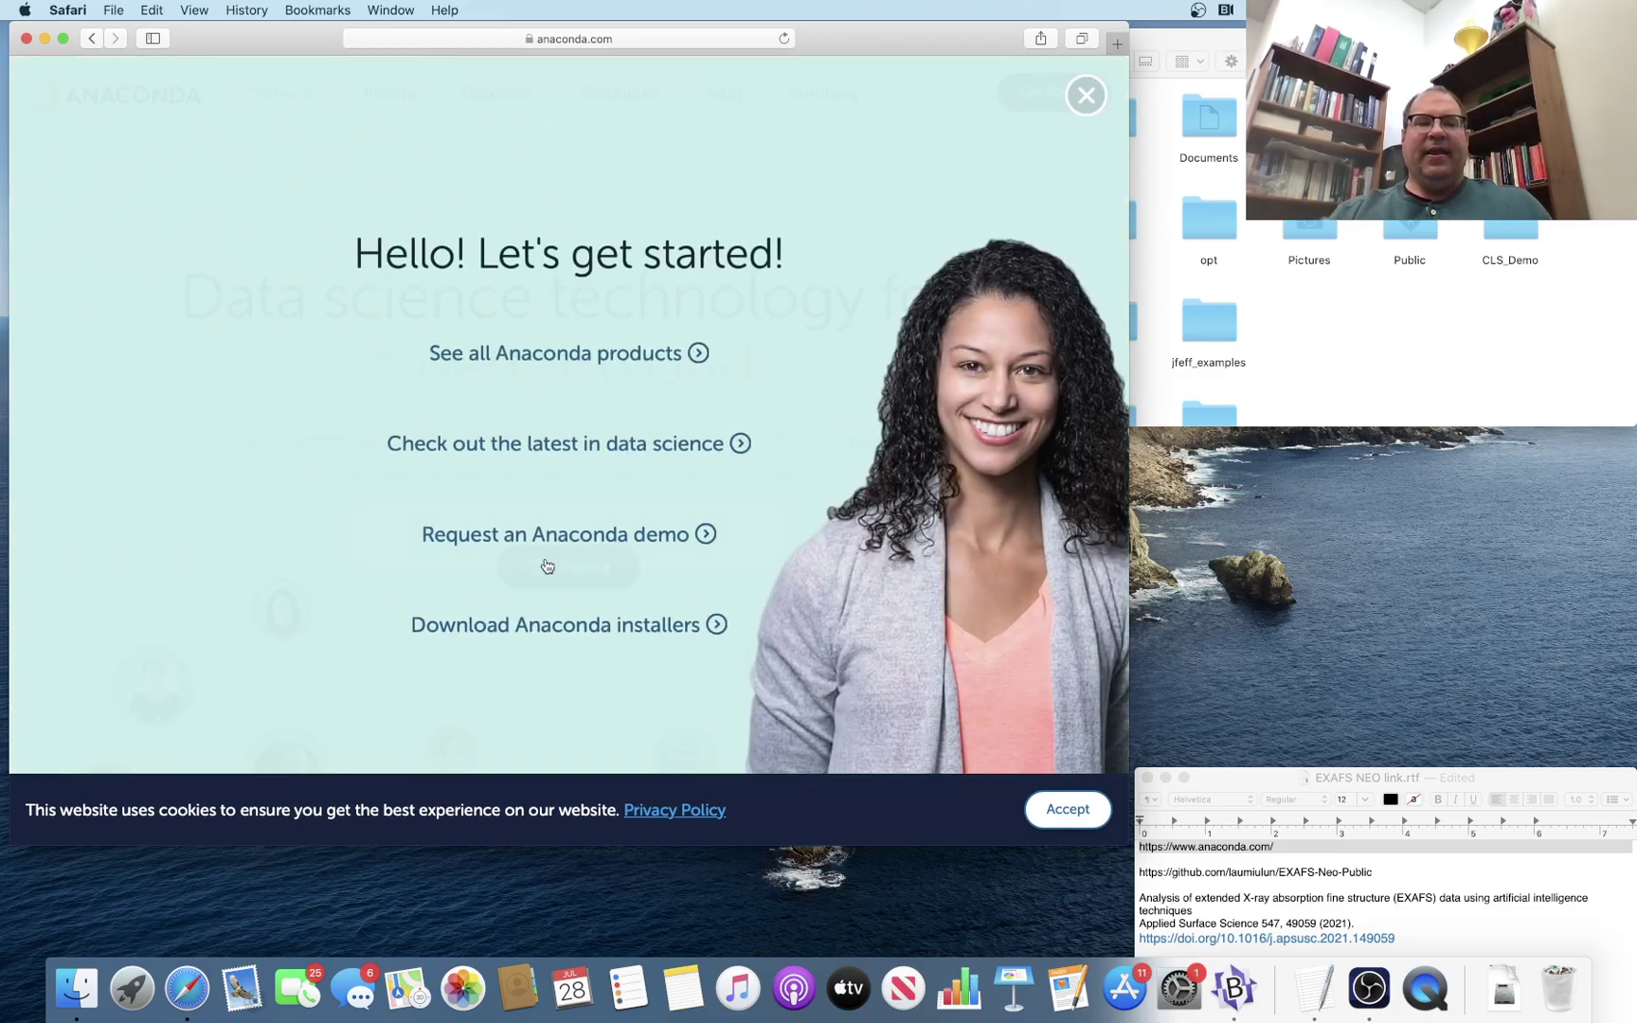
{"action": "left_click", "coordinate": [538, 630]}
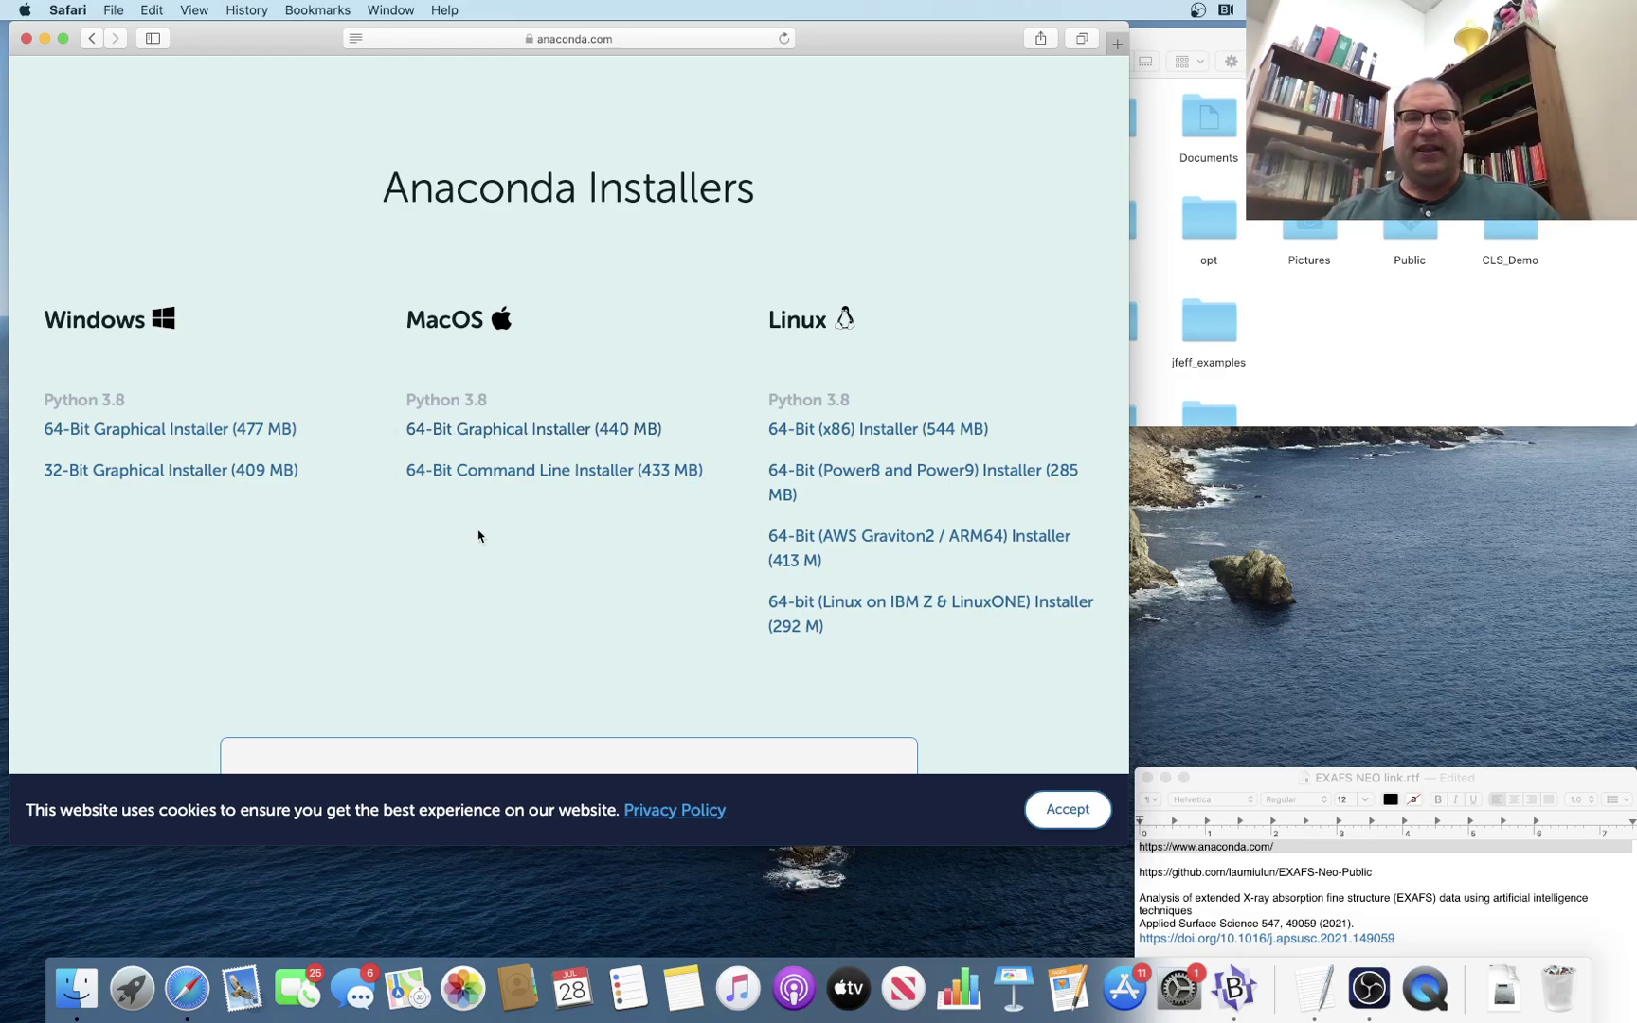
{"action": "scroll", "coordinate": [643, 628], "scroll_direction": "down", "scroll_amount": 3}
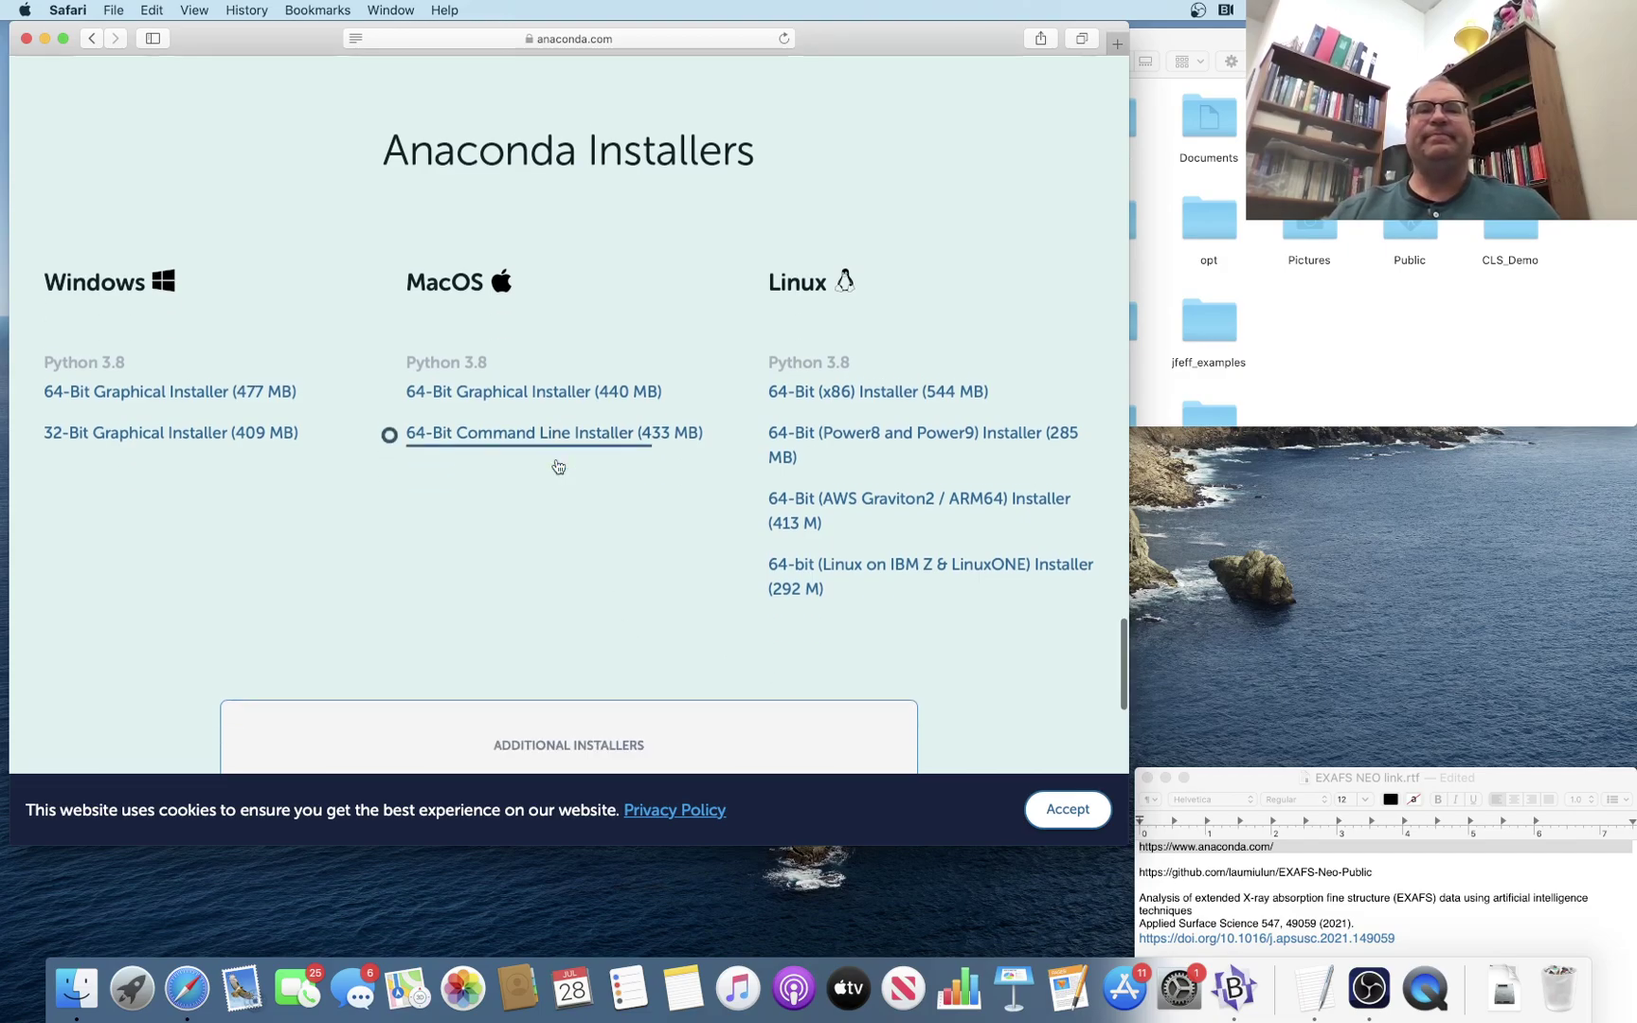
{"action": "scroll", "coordinate": [568, 323], "scroll_direction": "up", "scroll_amount": 3}
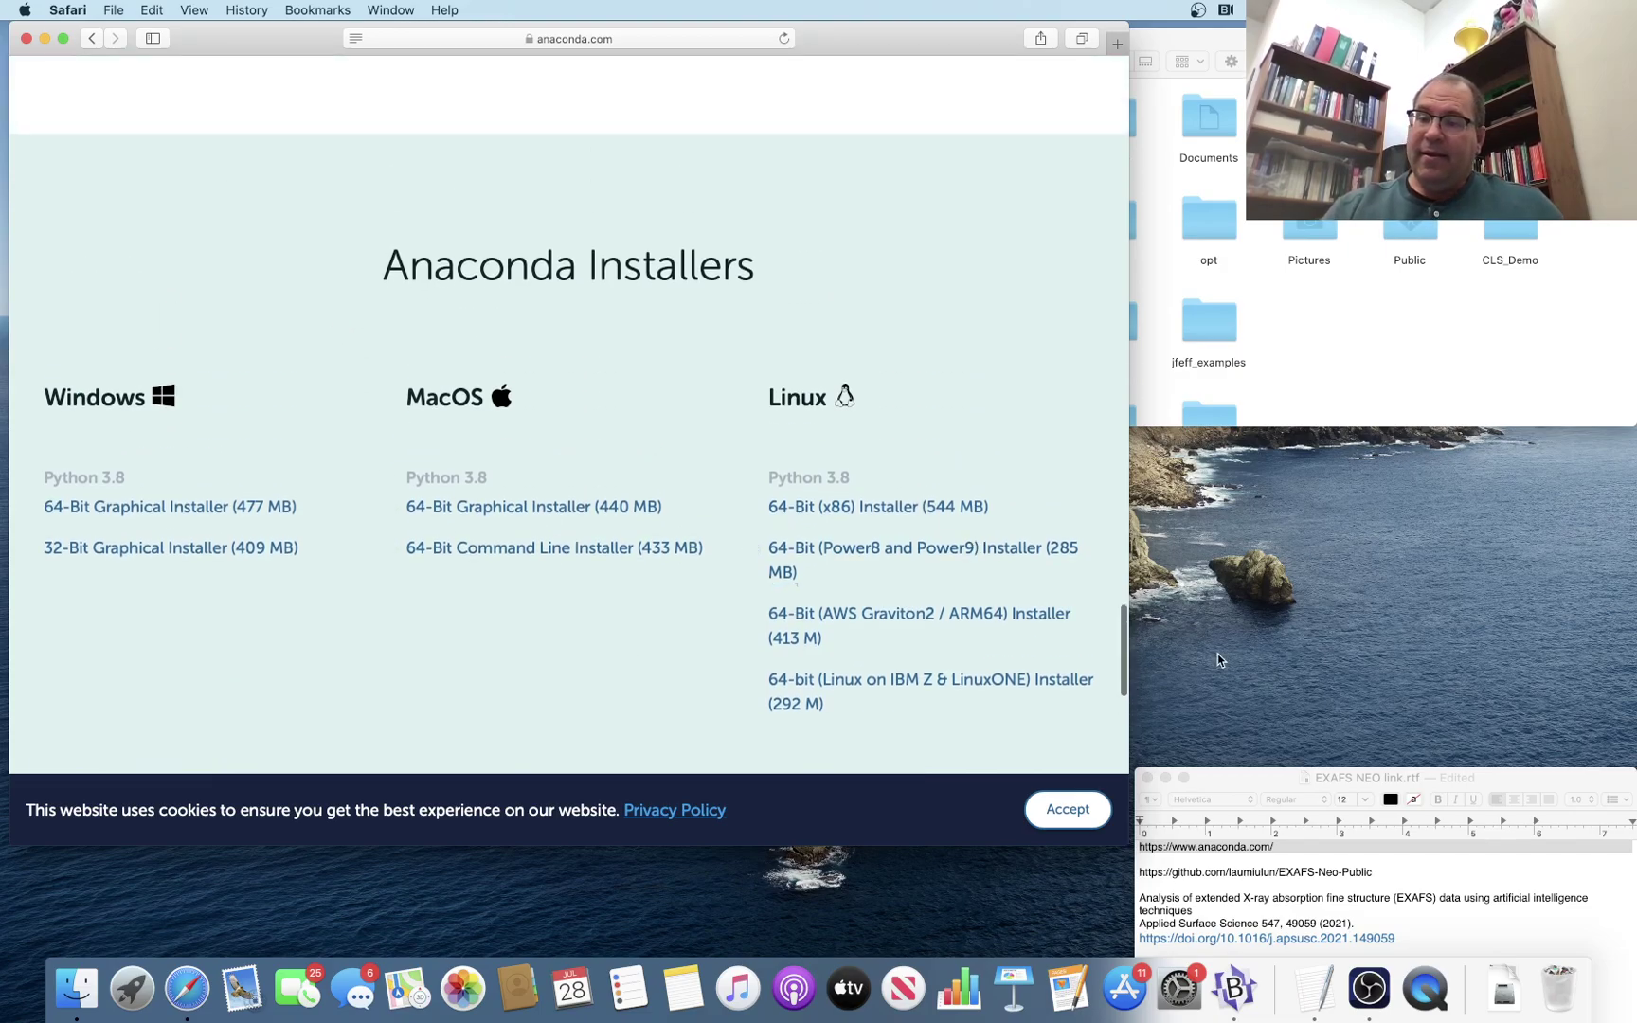
Load the saved GitHub EXAFS-Neo-Public link in Safari and scroll to the README's prerequisites and install commands
{"action": "left_click", "coordinate": [1395, 878]}
{"action": "left_click_drag", "start_coordinate": [1374, 872], "coordinate": [1135, 869]}
{"action": "key", "text": "super+c"}
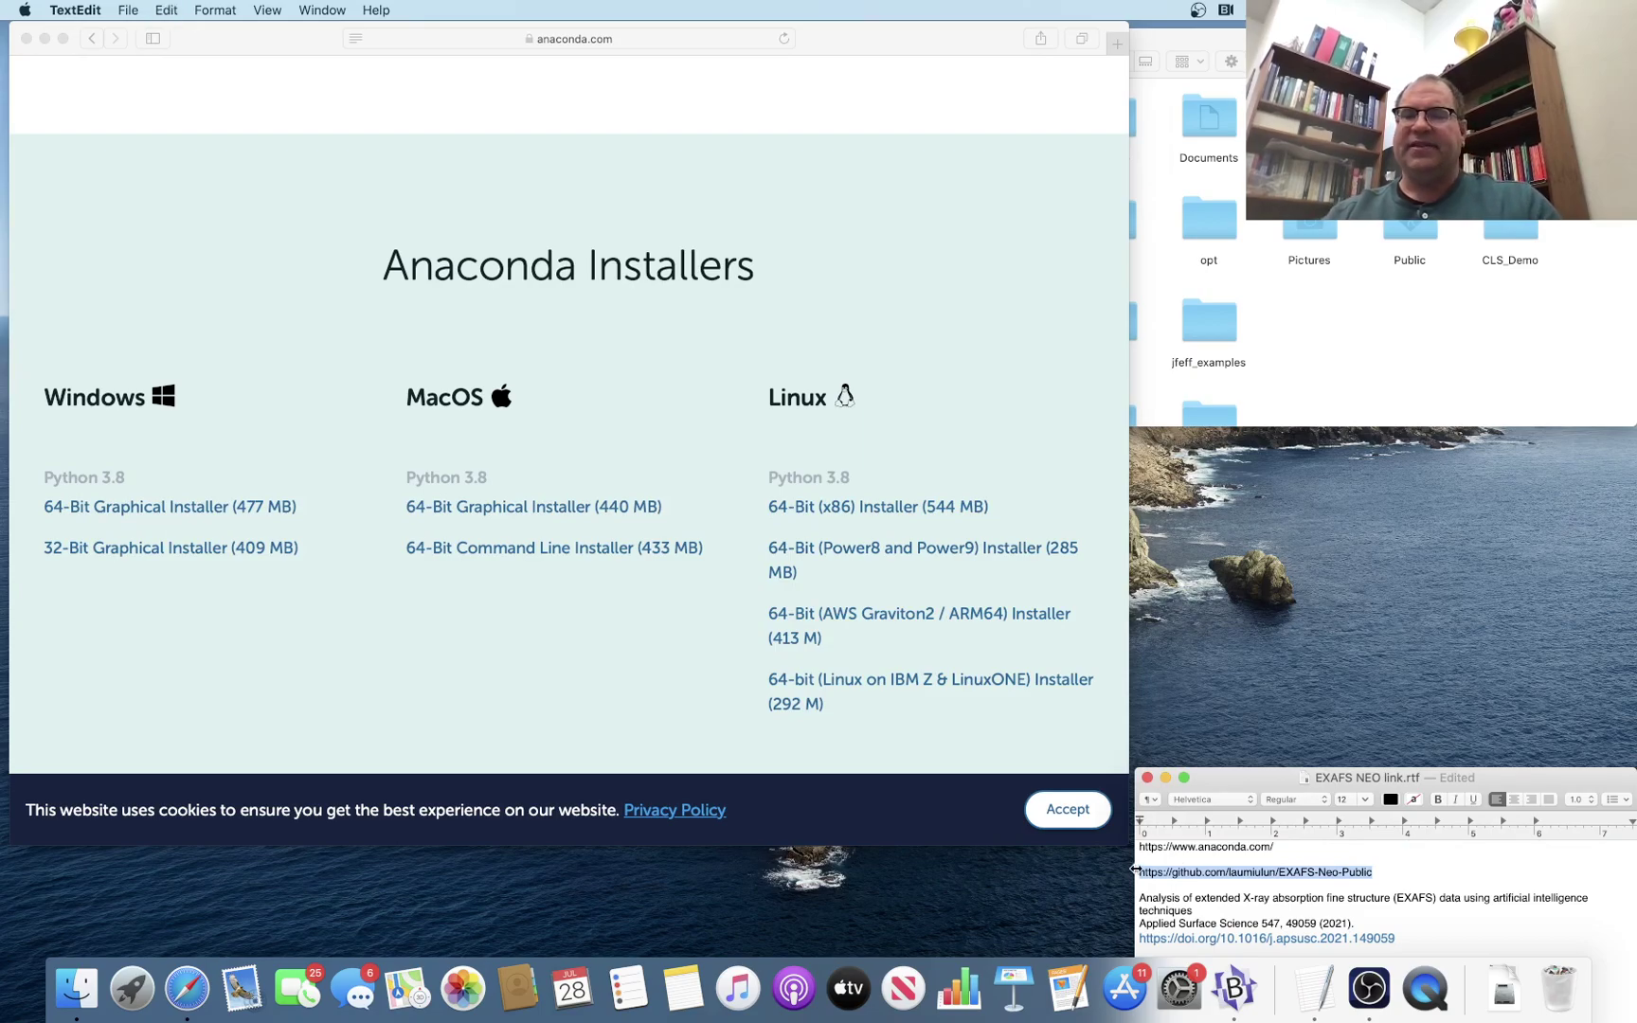
{"action": "left_click", "coordinate": [651, 39]}
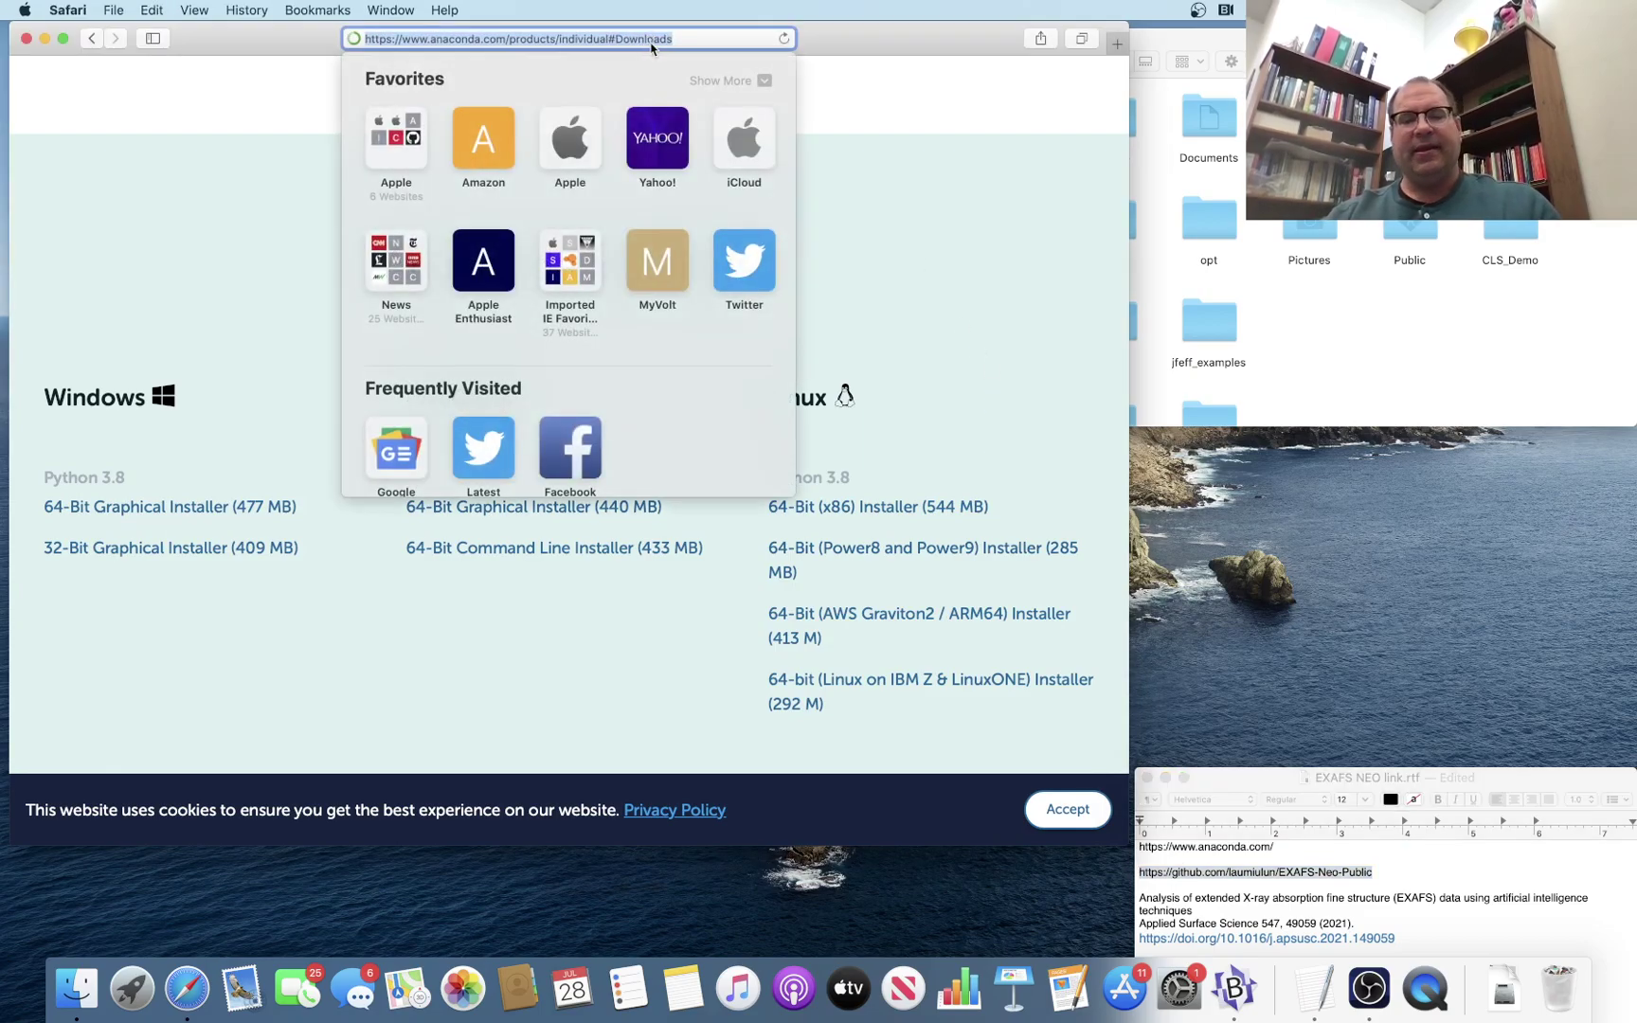
{"action": "key", "text": "super+v"}
{"action": "key", "text": "Return"}
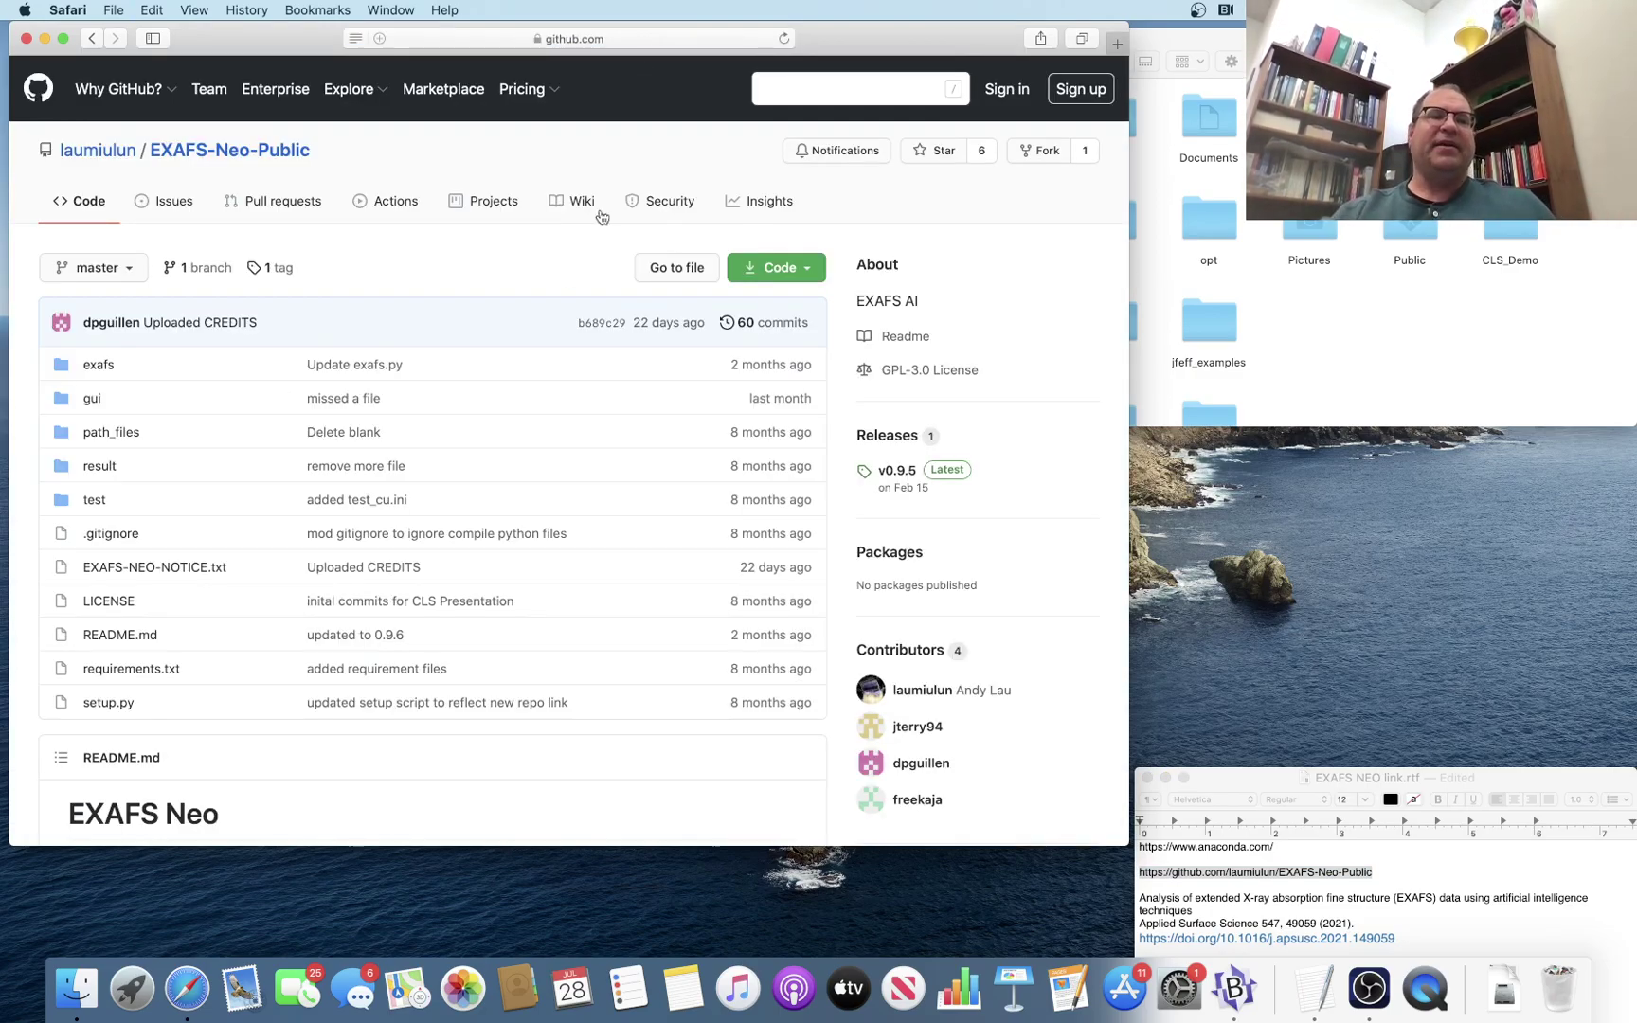
{"action": "scroll", "coordinate": [520, 382], "scroll_direction": "down", "scroll_amount": 1}
{"action": "scroll", "coordinate": [520, 382], "scroll_direction": "down", "scroll_amount": 9}
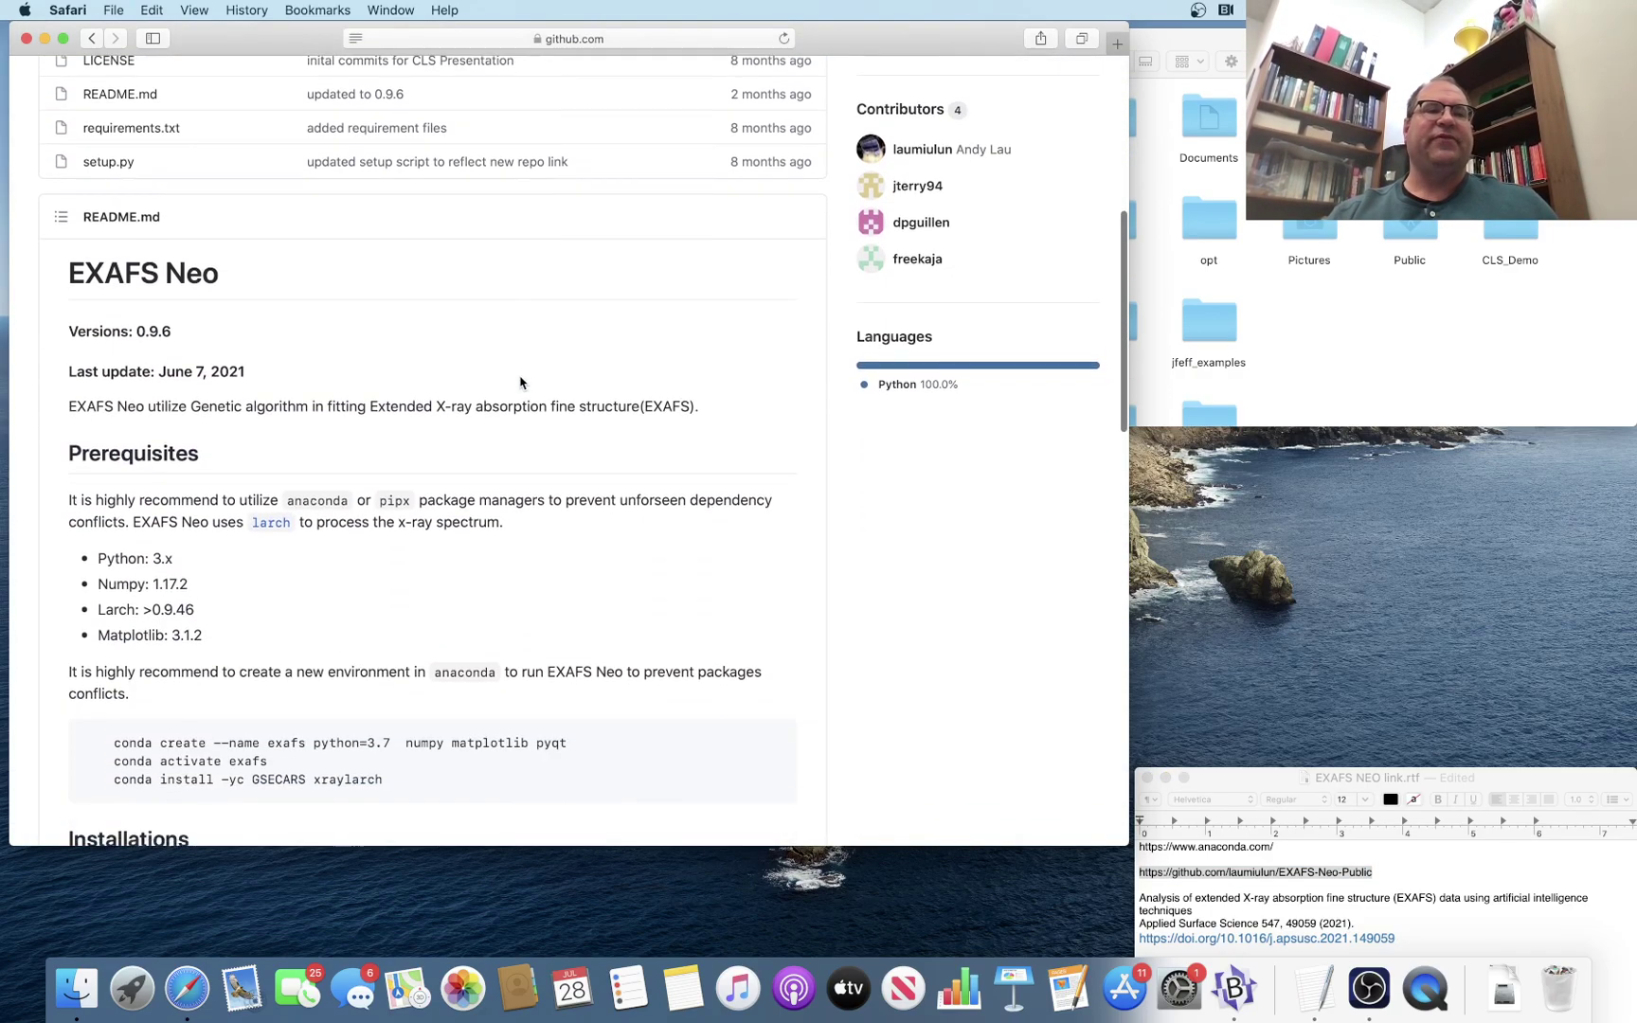
{"action": "scroll", "coordinate": [520, 381], "scroll_direction": "down", "scroll_amount": 1}
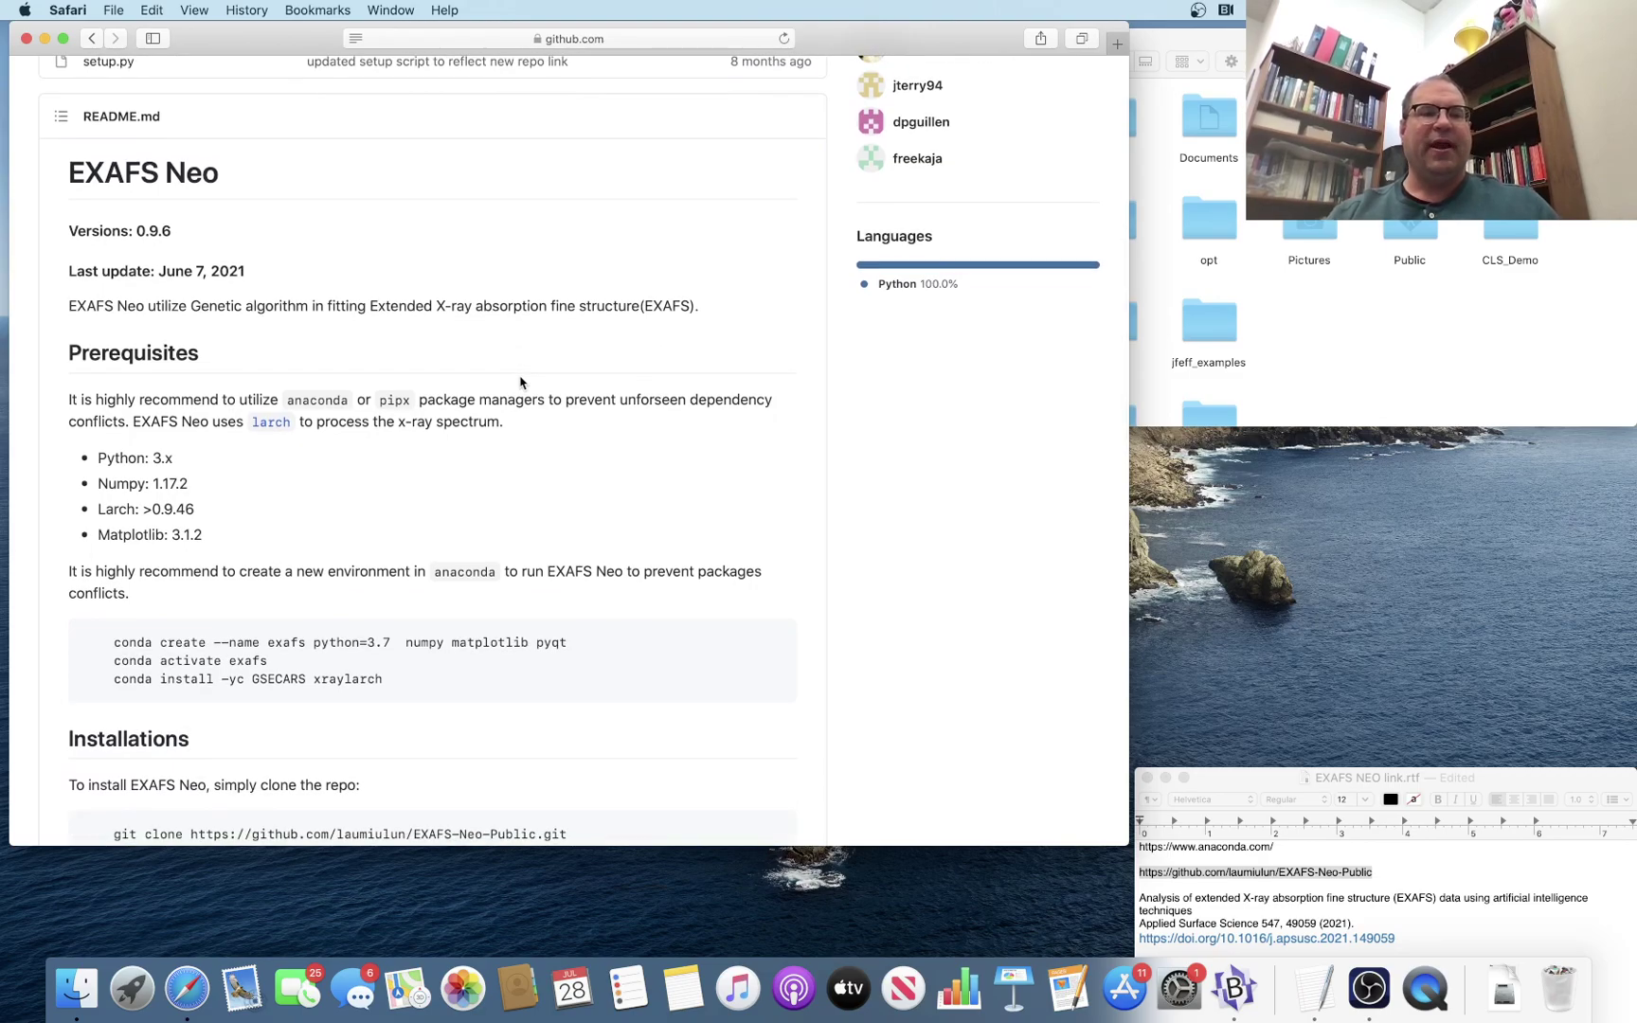
{"action": "scroll", "coordinate": [520, 381], "scroll_direction": "down", "scroll_amount": 1}
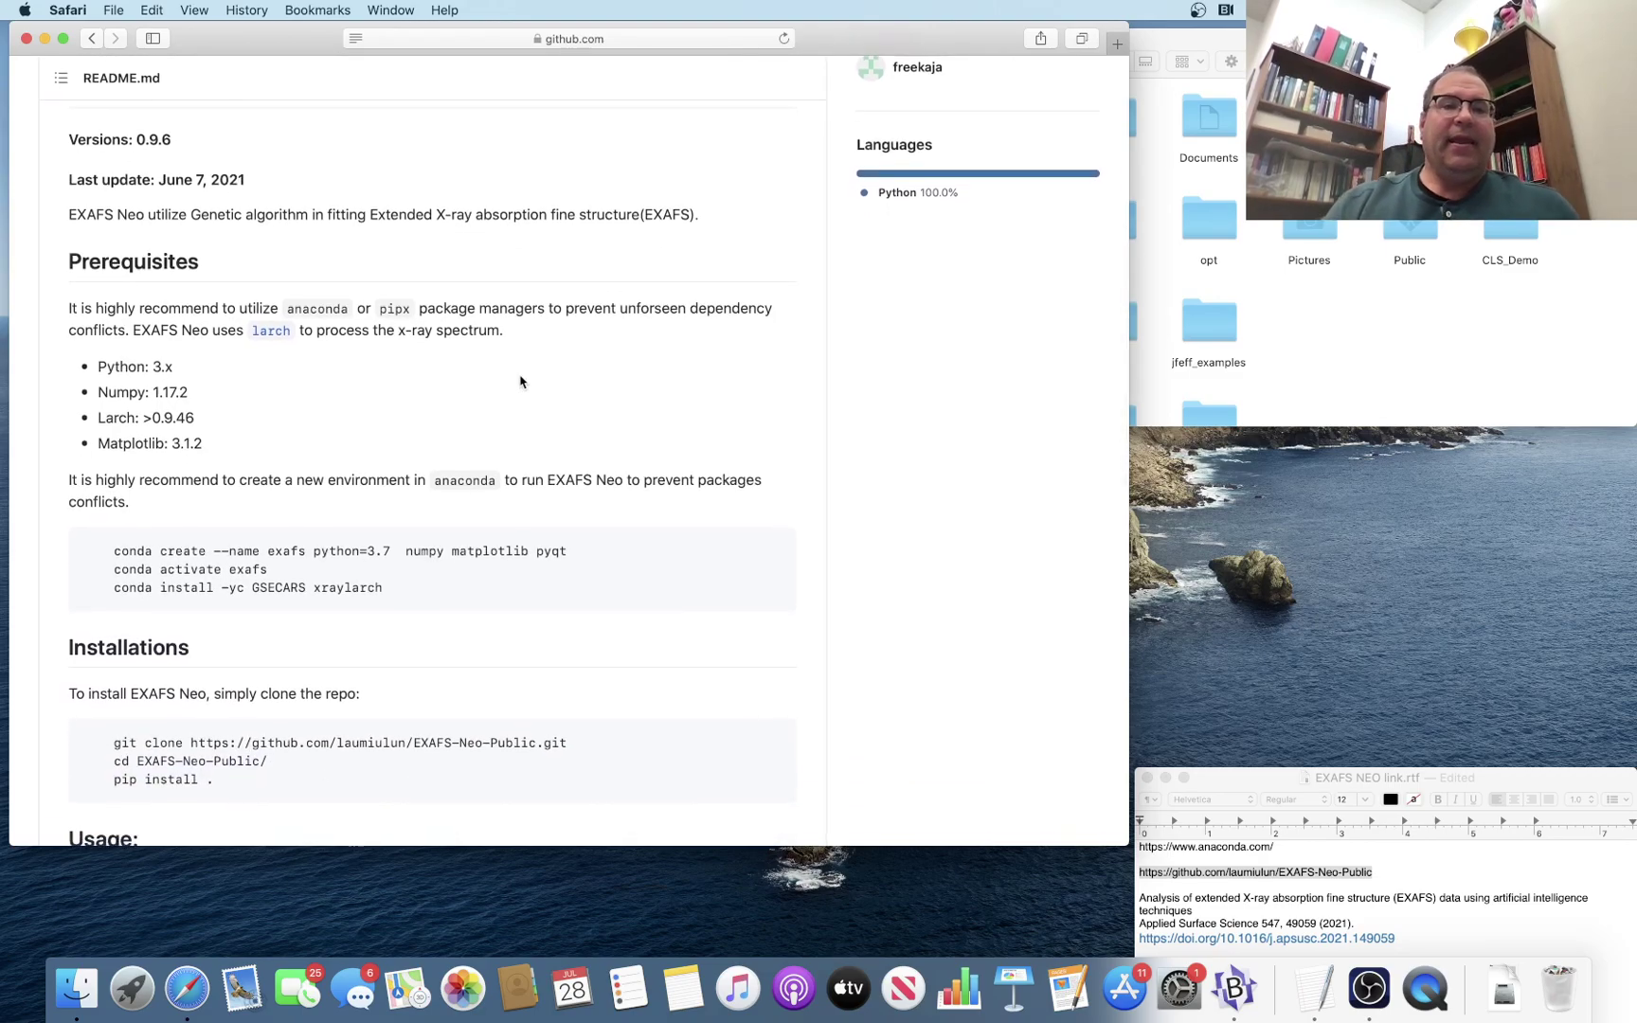
{"action": "scroll", "coordinate": [520, 382], "scroll_direction": "down", "scroll_amount": 1}
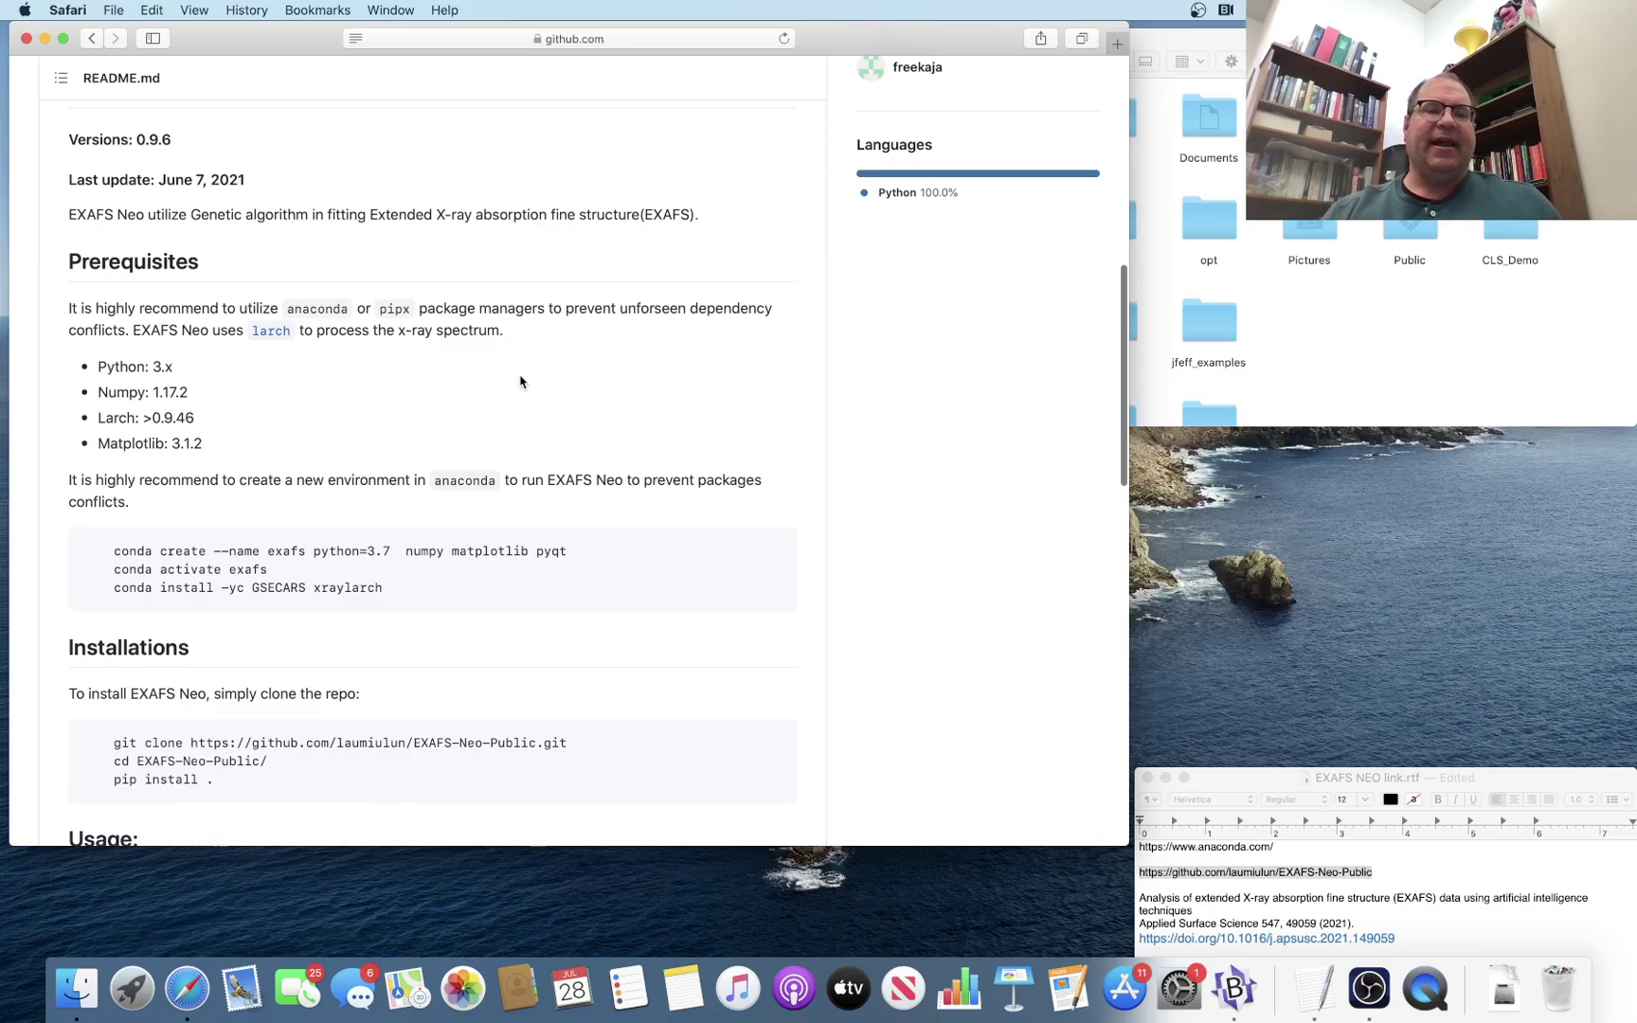
Launch Terminal from Launchpad by searching 'termina' and move its window up beside the README
{"action": "left_click", "coordinate": [134, 994]}
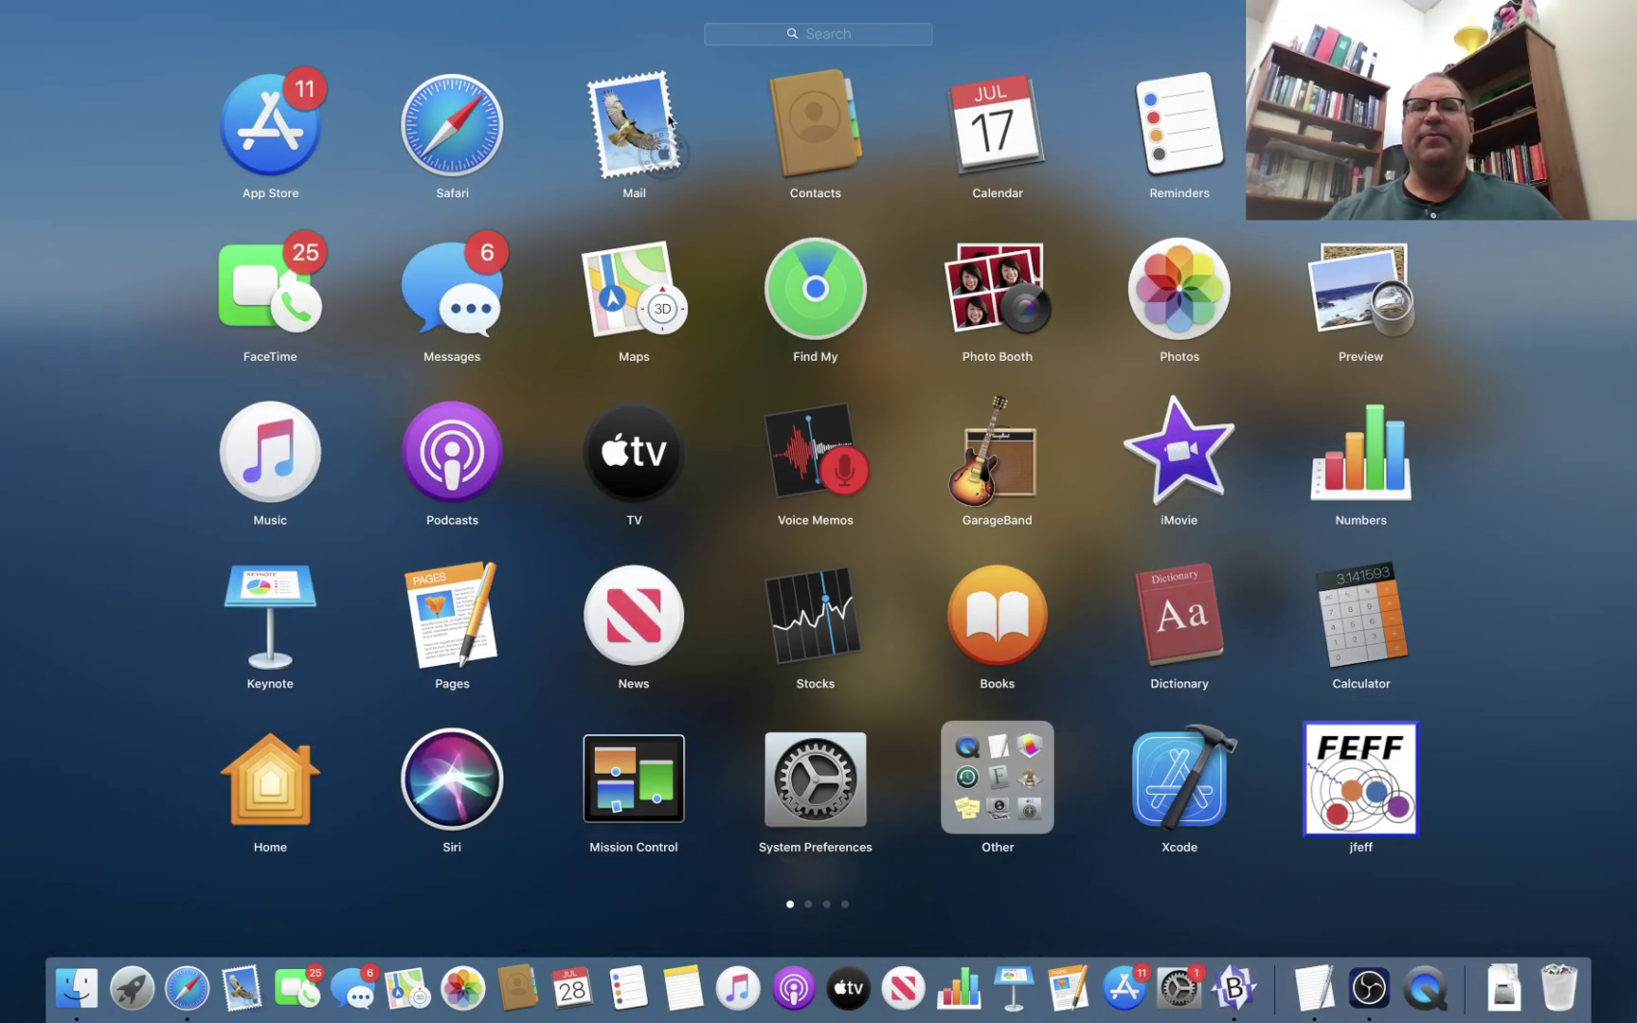
{"action": "left_click", "coordinate": [741, 36]}
{"action": "type", "text": "te"}
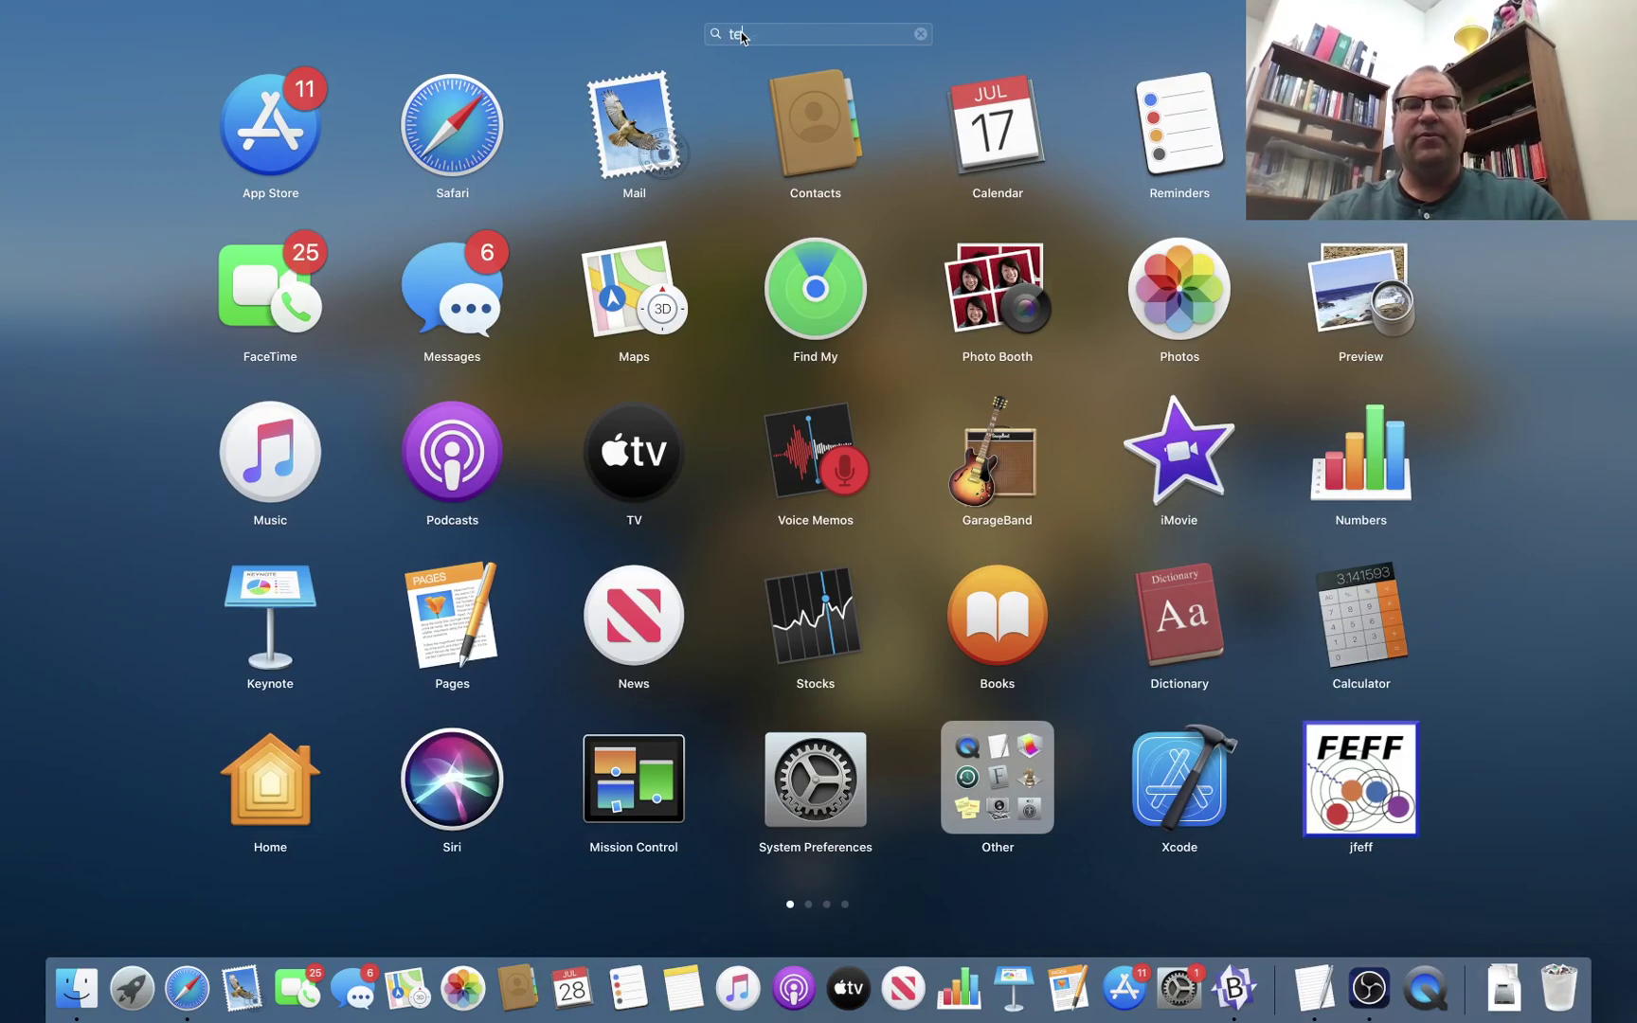
{"action": "type", "text": "rmina"}
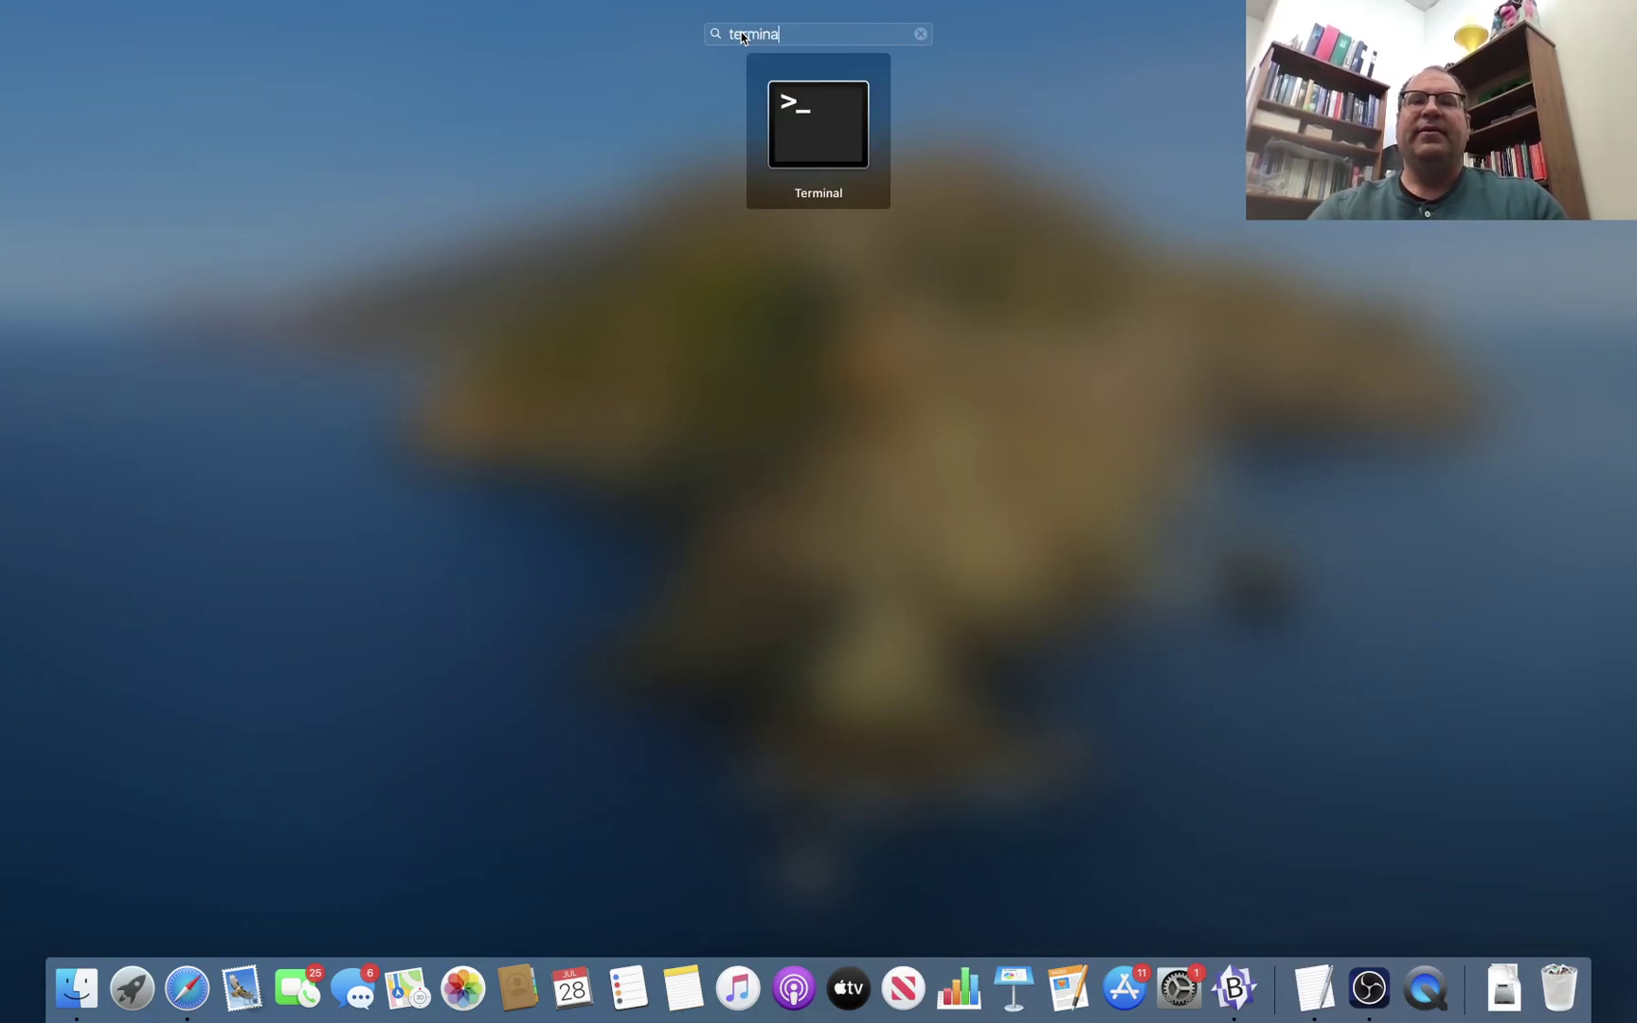
{"action": "left_click", "coordinate": [824, 126]}
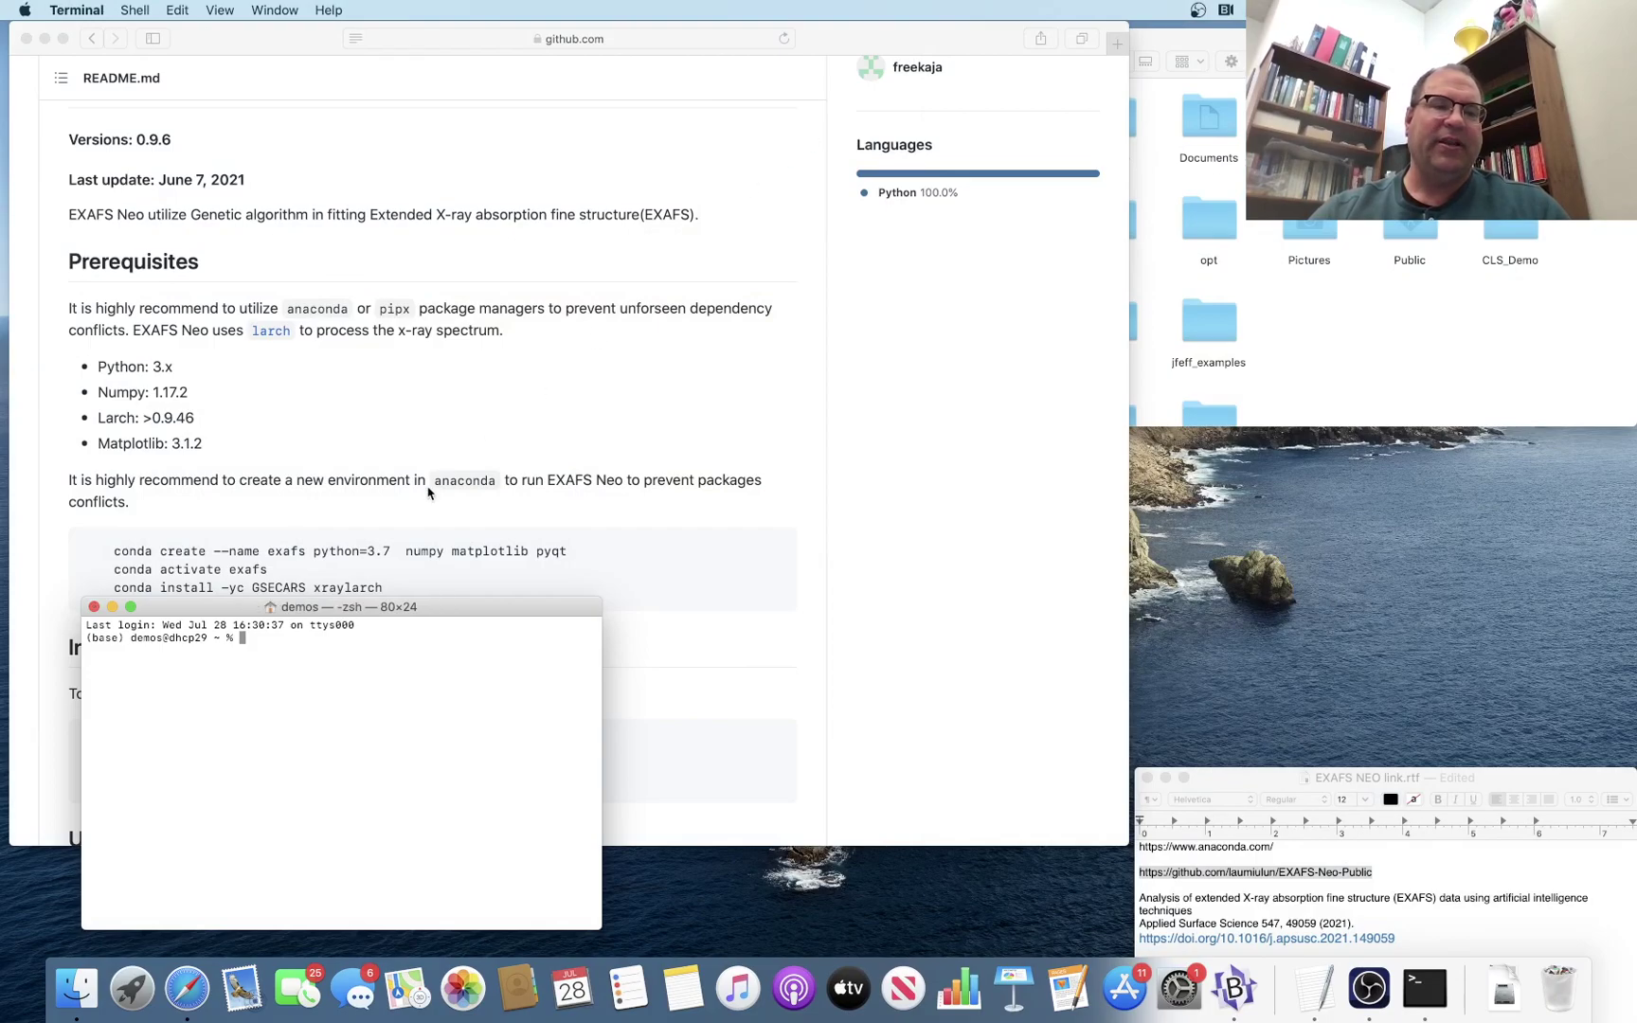
{"action": "left_click_drag", "start_coordinate": [438, 615], "coordinate": [1011, 163]}
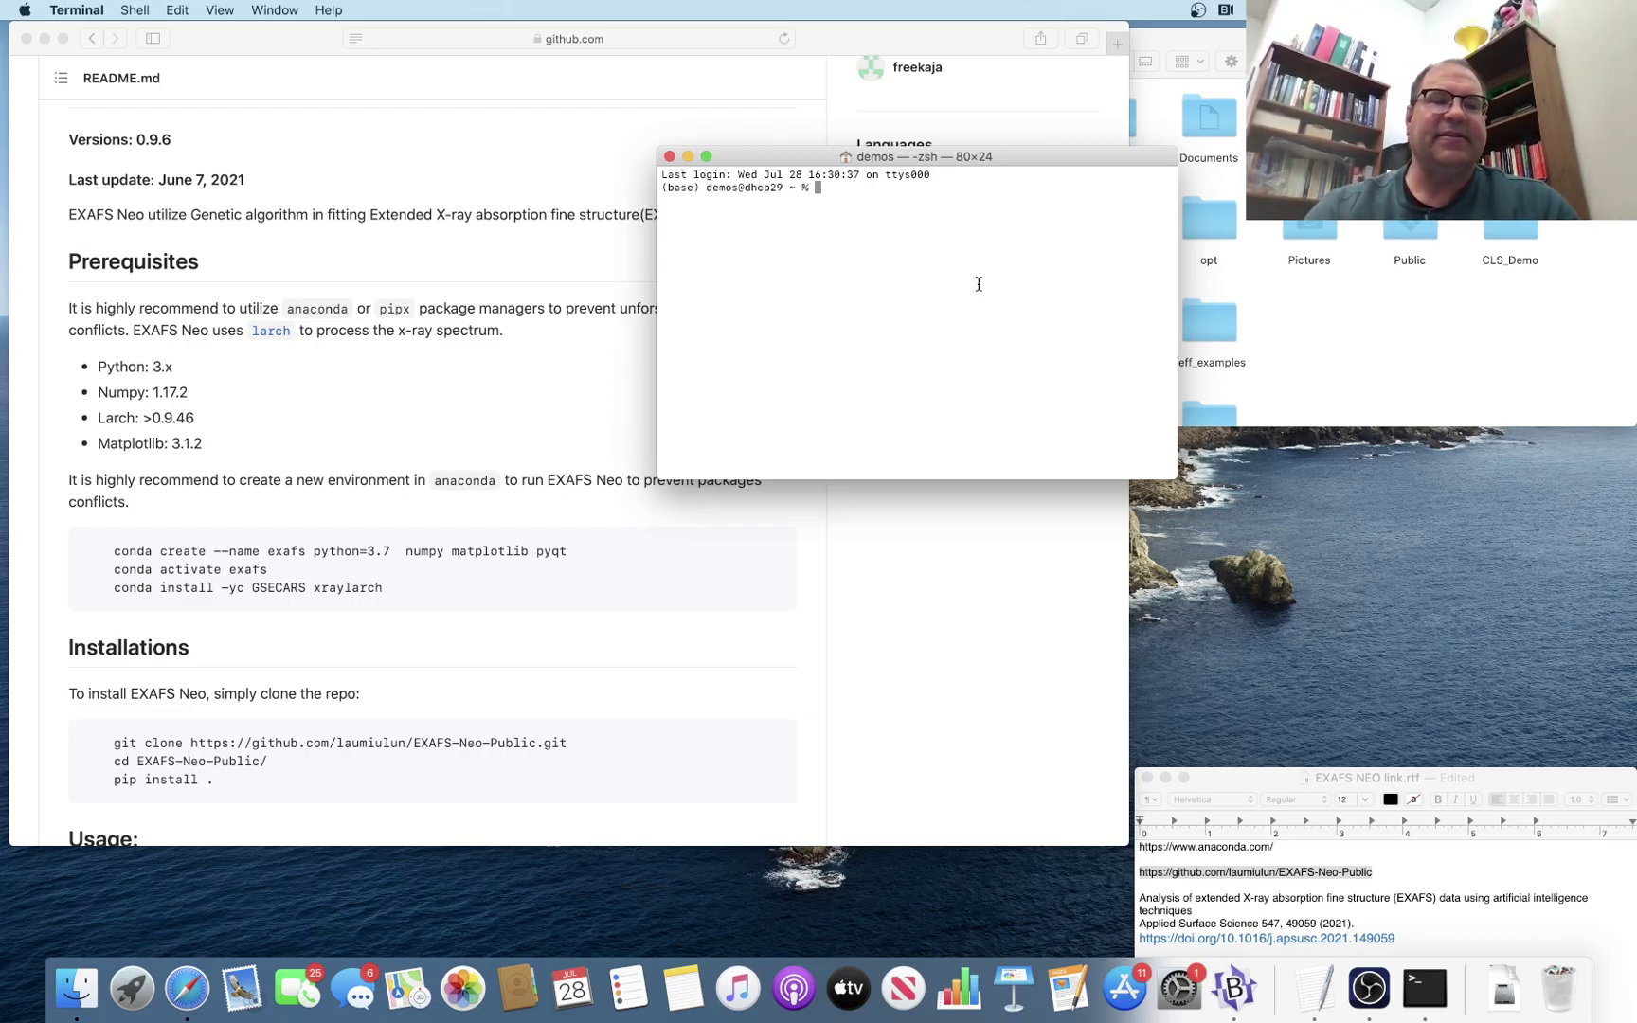
Run 'conda create --name exafsschool python=3.7 numpy matplotlib pyqt', fixing the 'creeate' typo first
{"action": "type", "text": "conda c"}
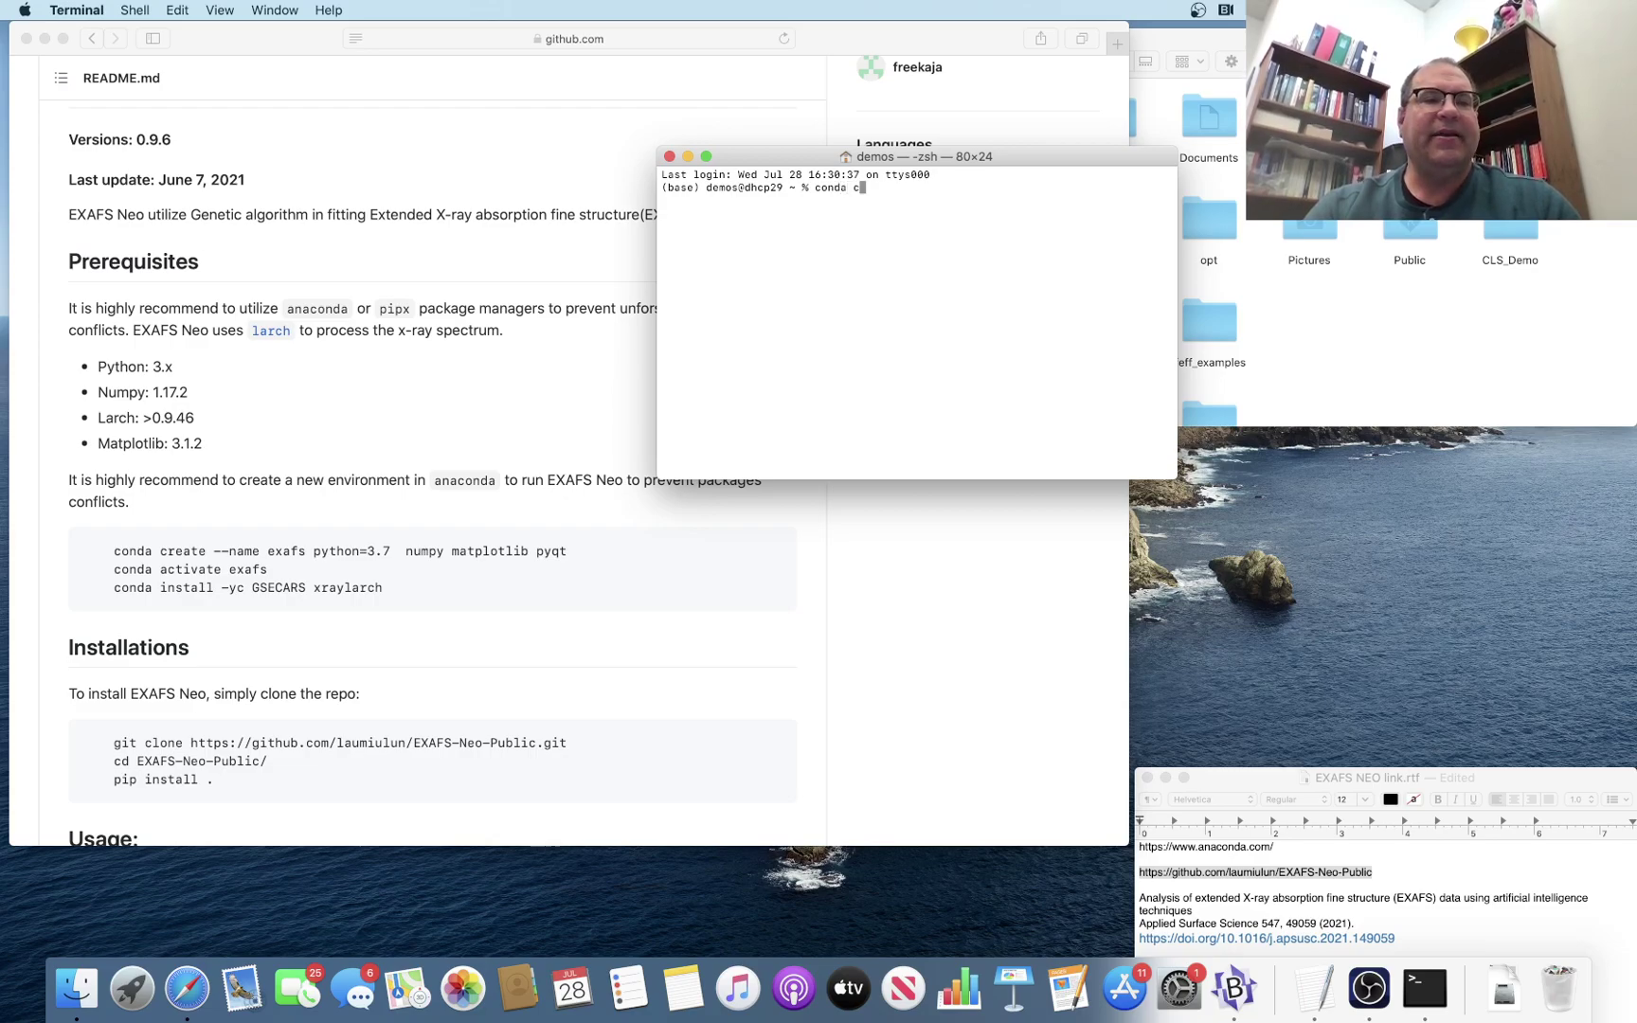
{"action": "type", "text": "reeate --"}
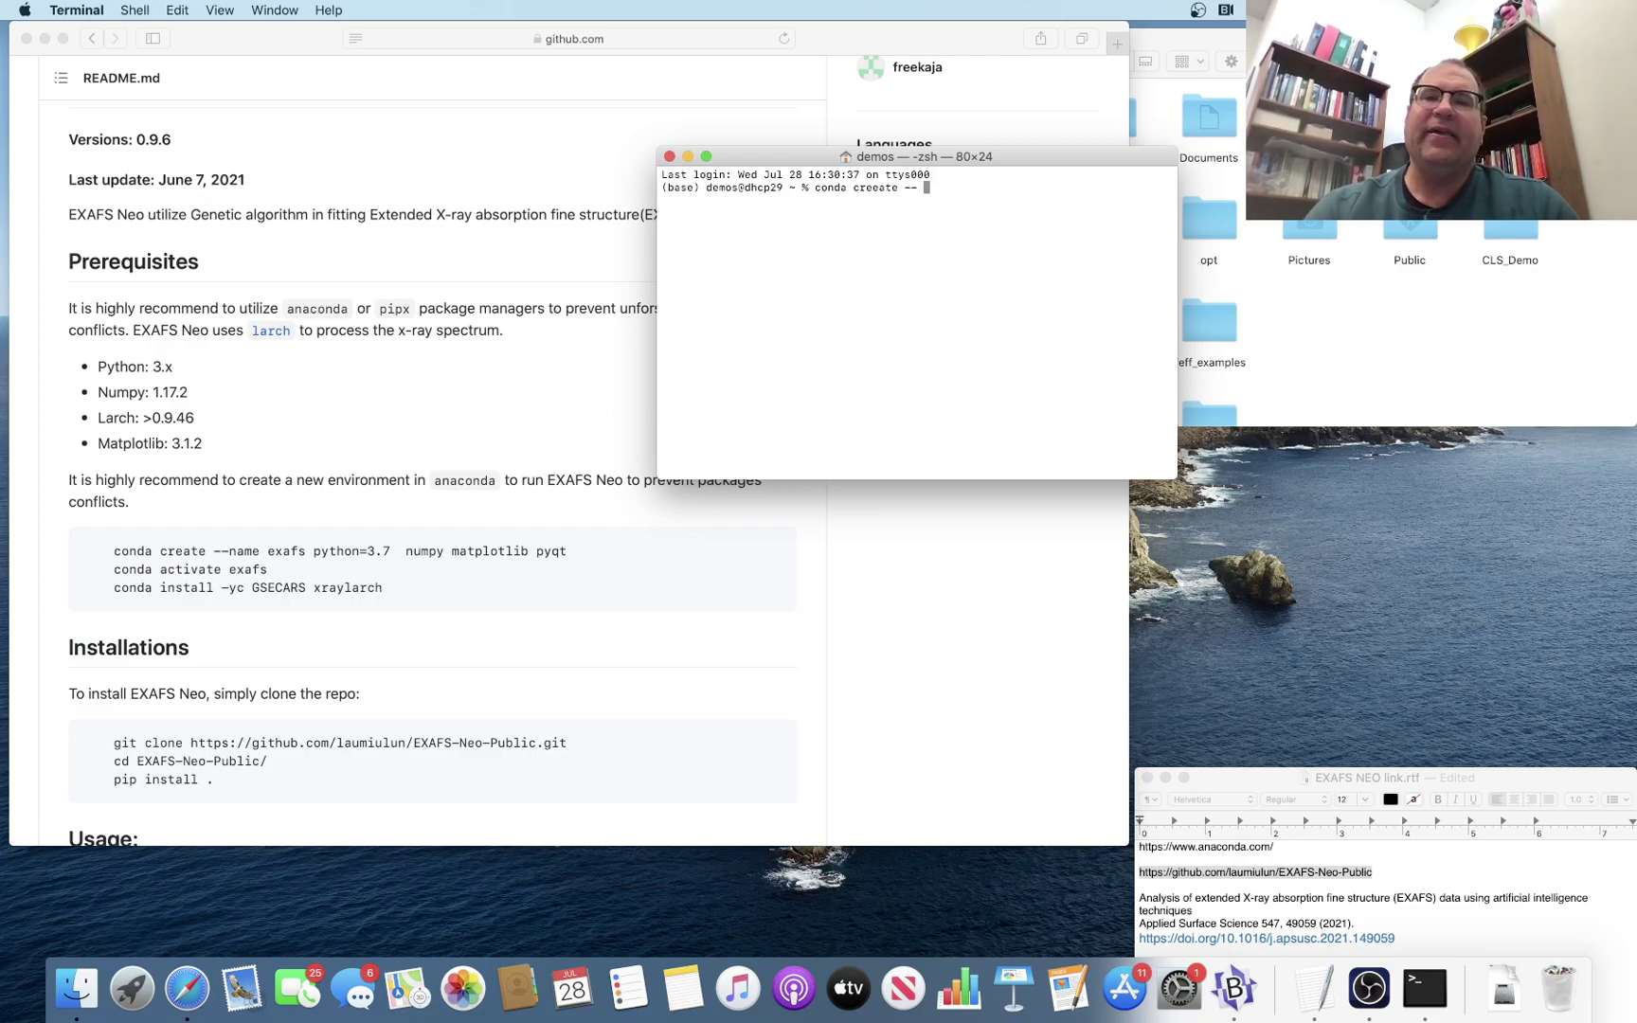
{"action": "key", "text": "BackSpace"}
{"action": "type", "text": "name "}
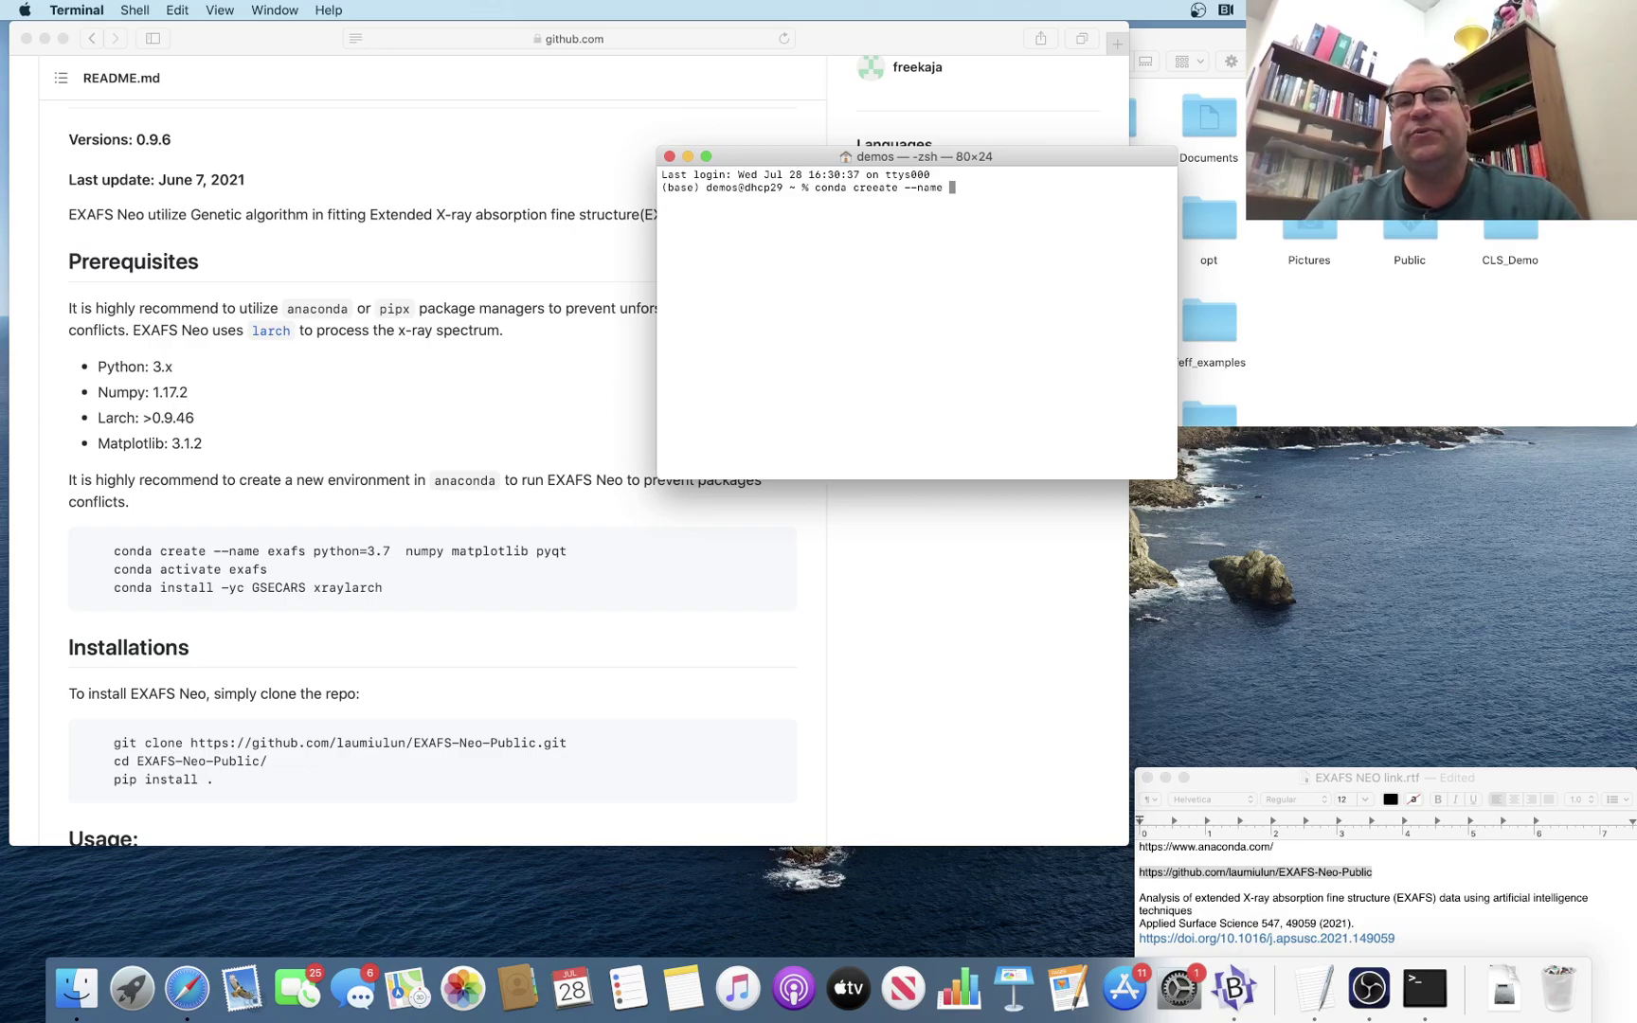
{"action": "type", "text": "e"}
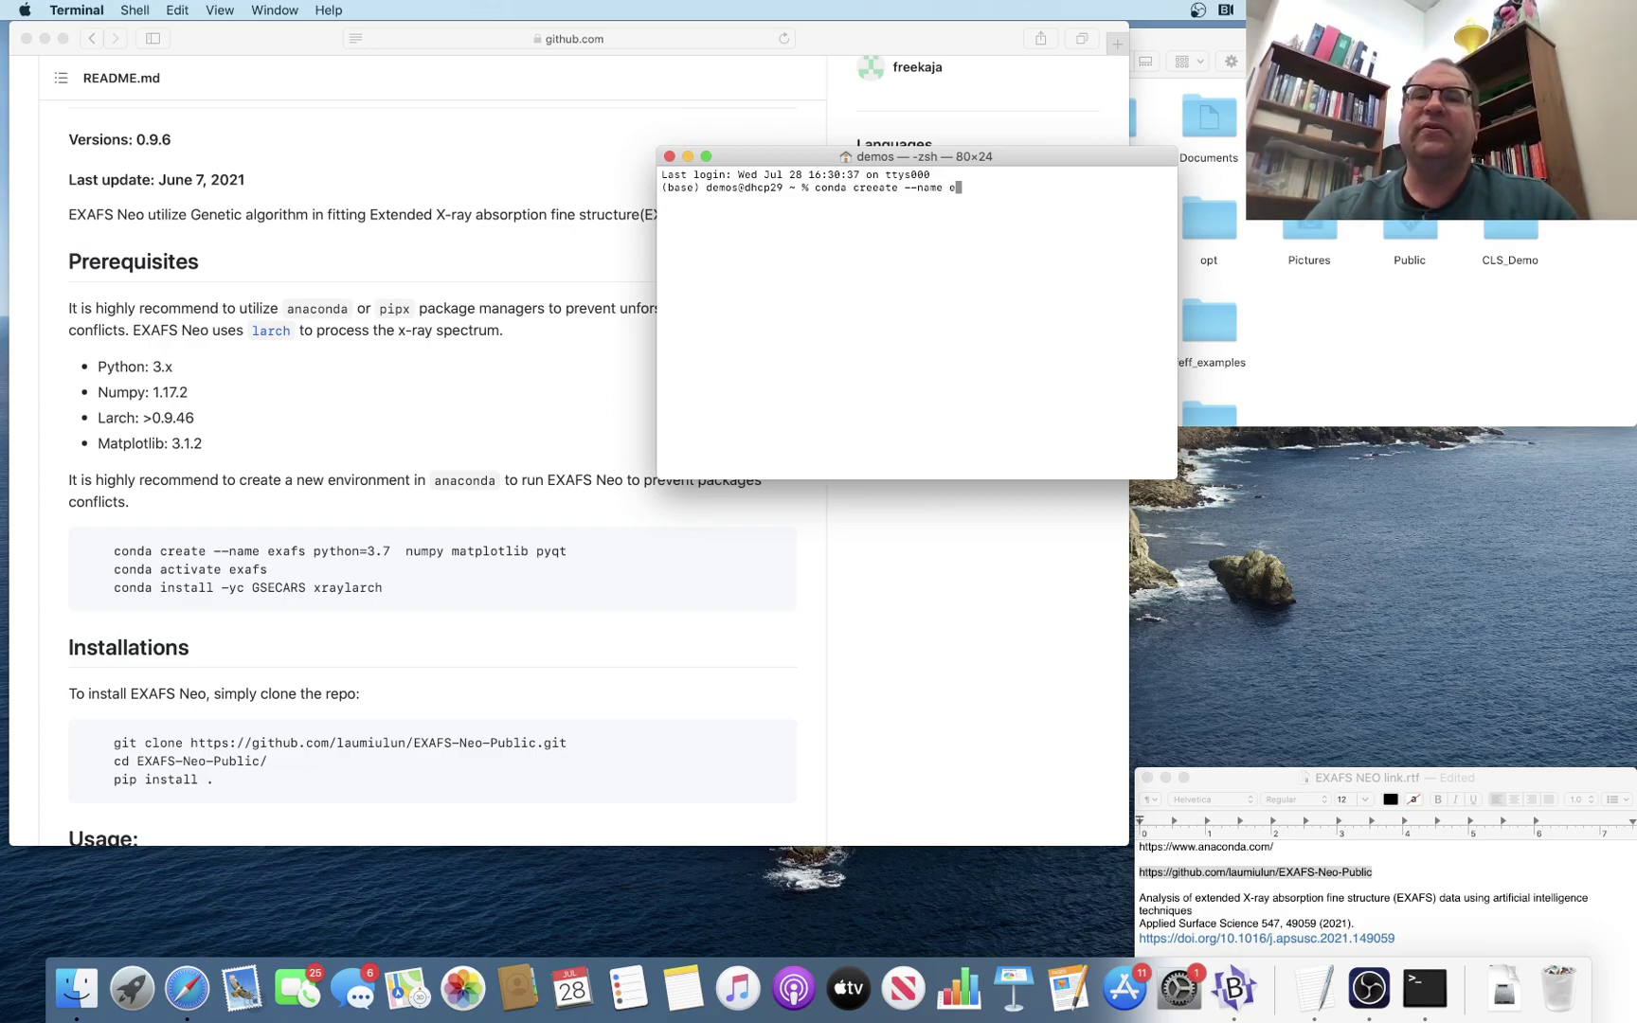
{"action": "type", "text": "xafsscho"}
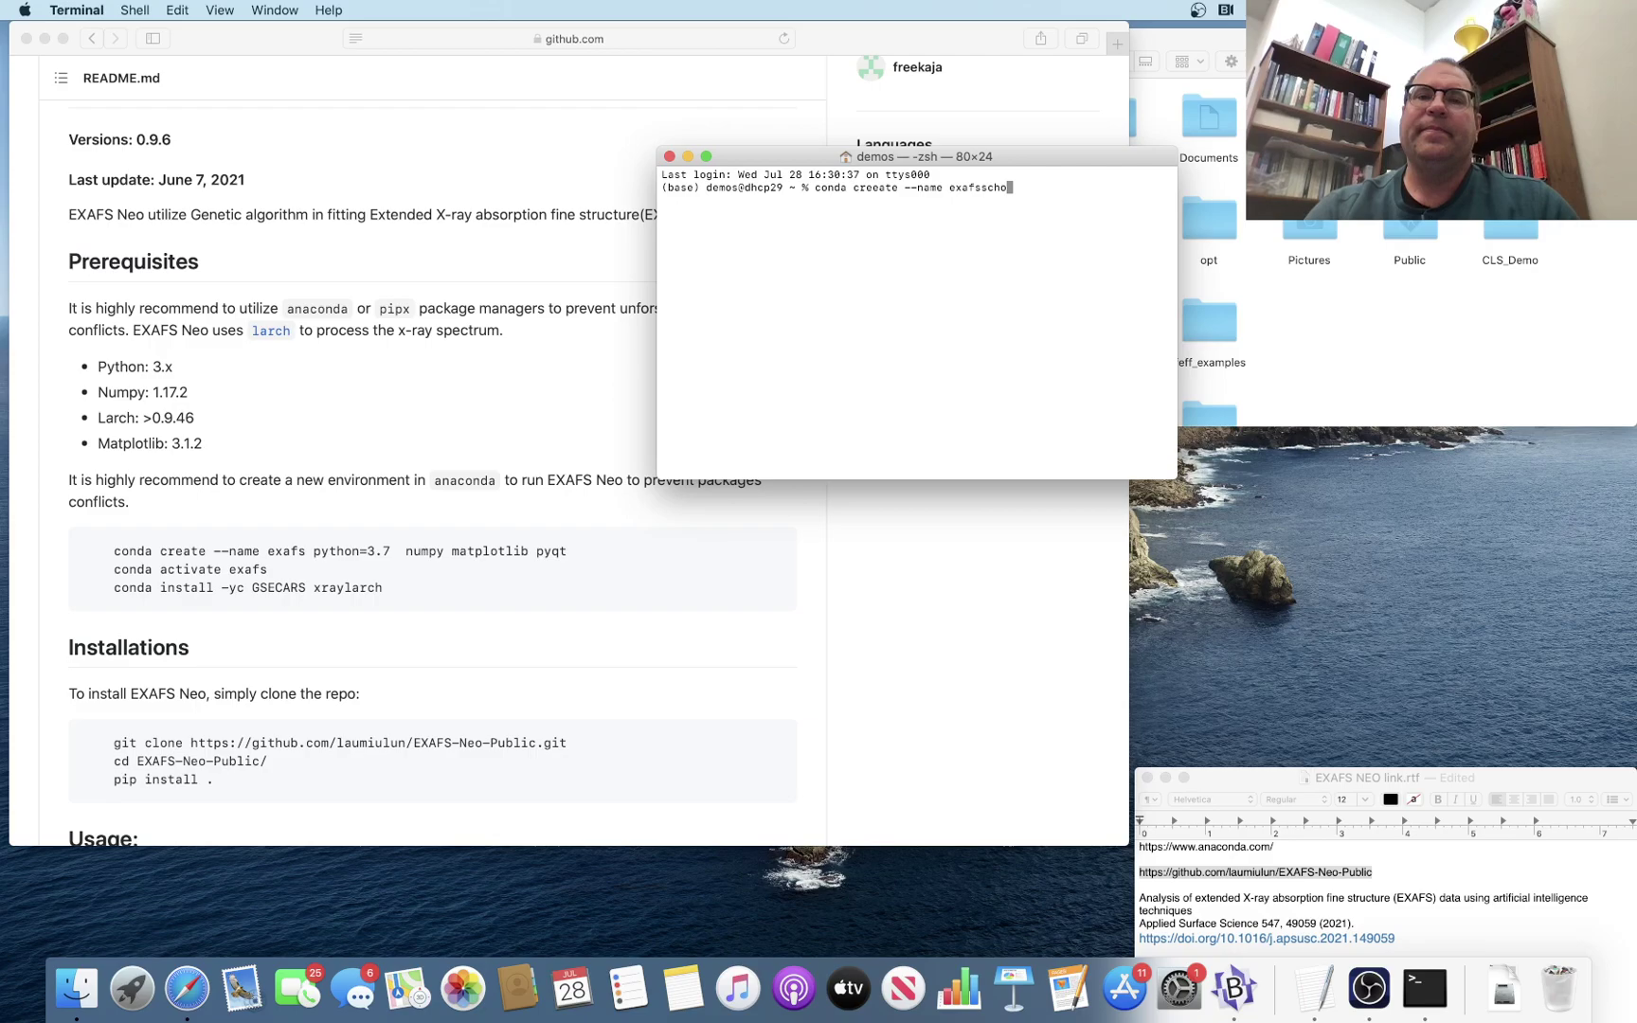
{"action": "type", "text": "ol"}
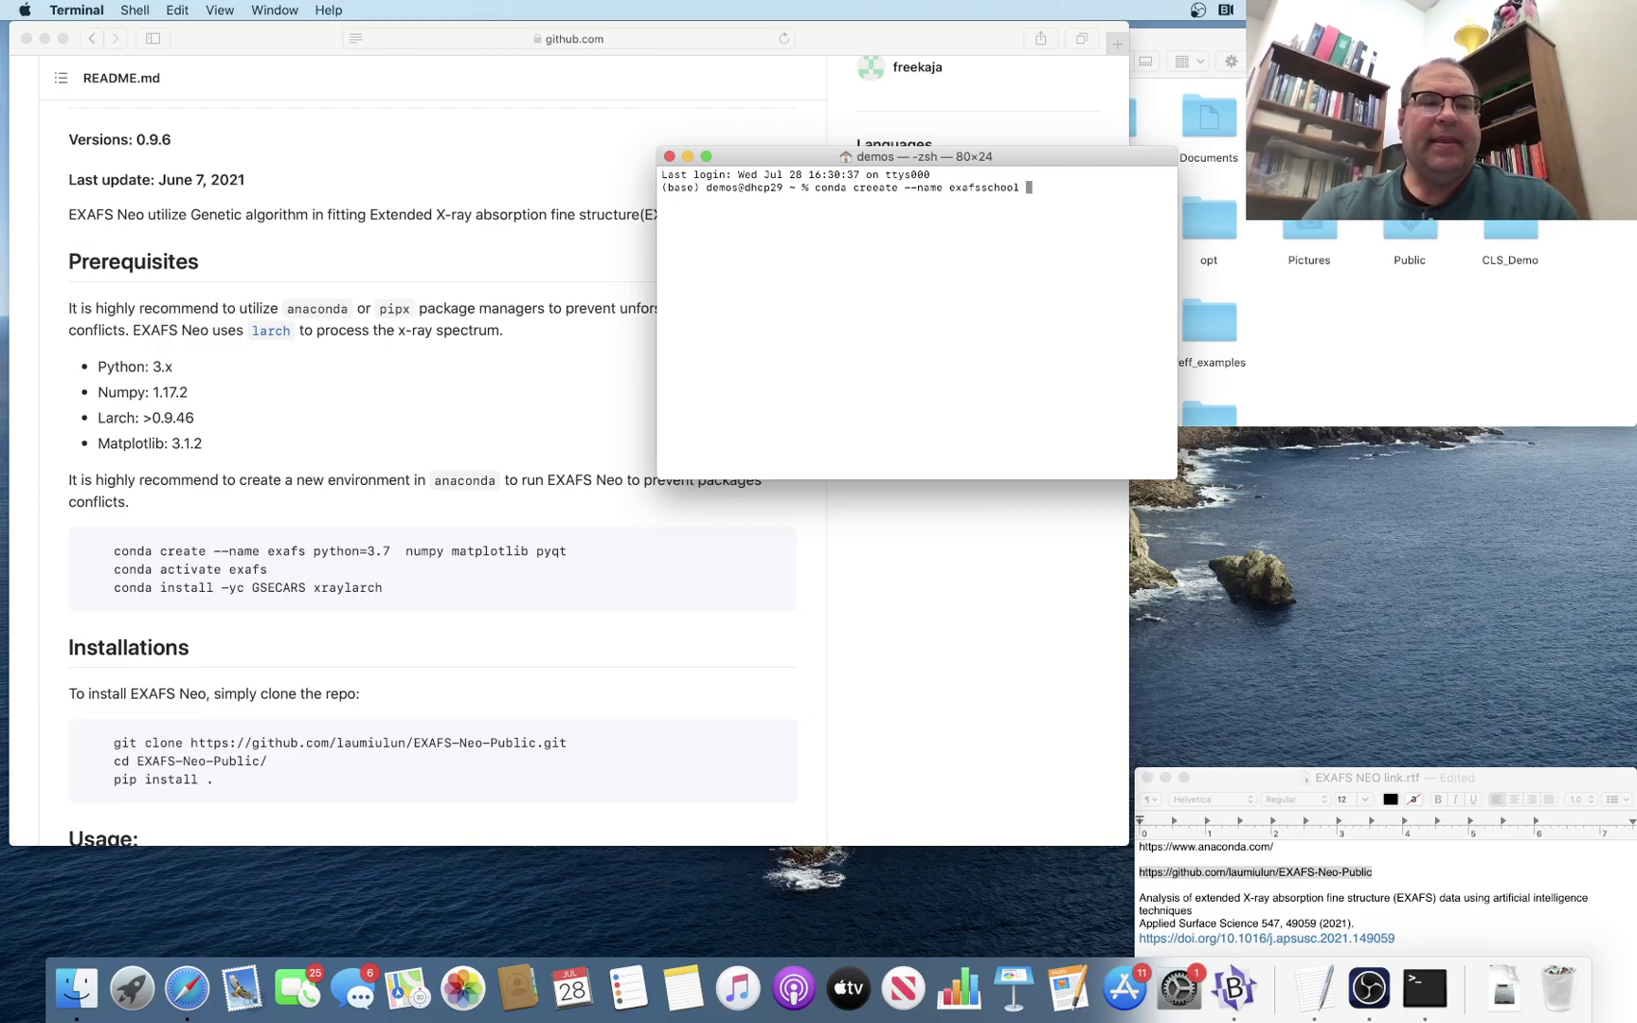
{"action": "type", "text": " pyt"}
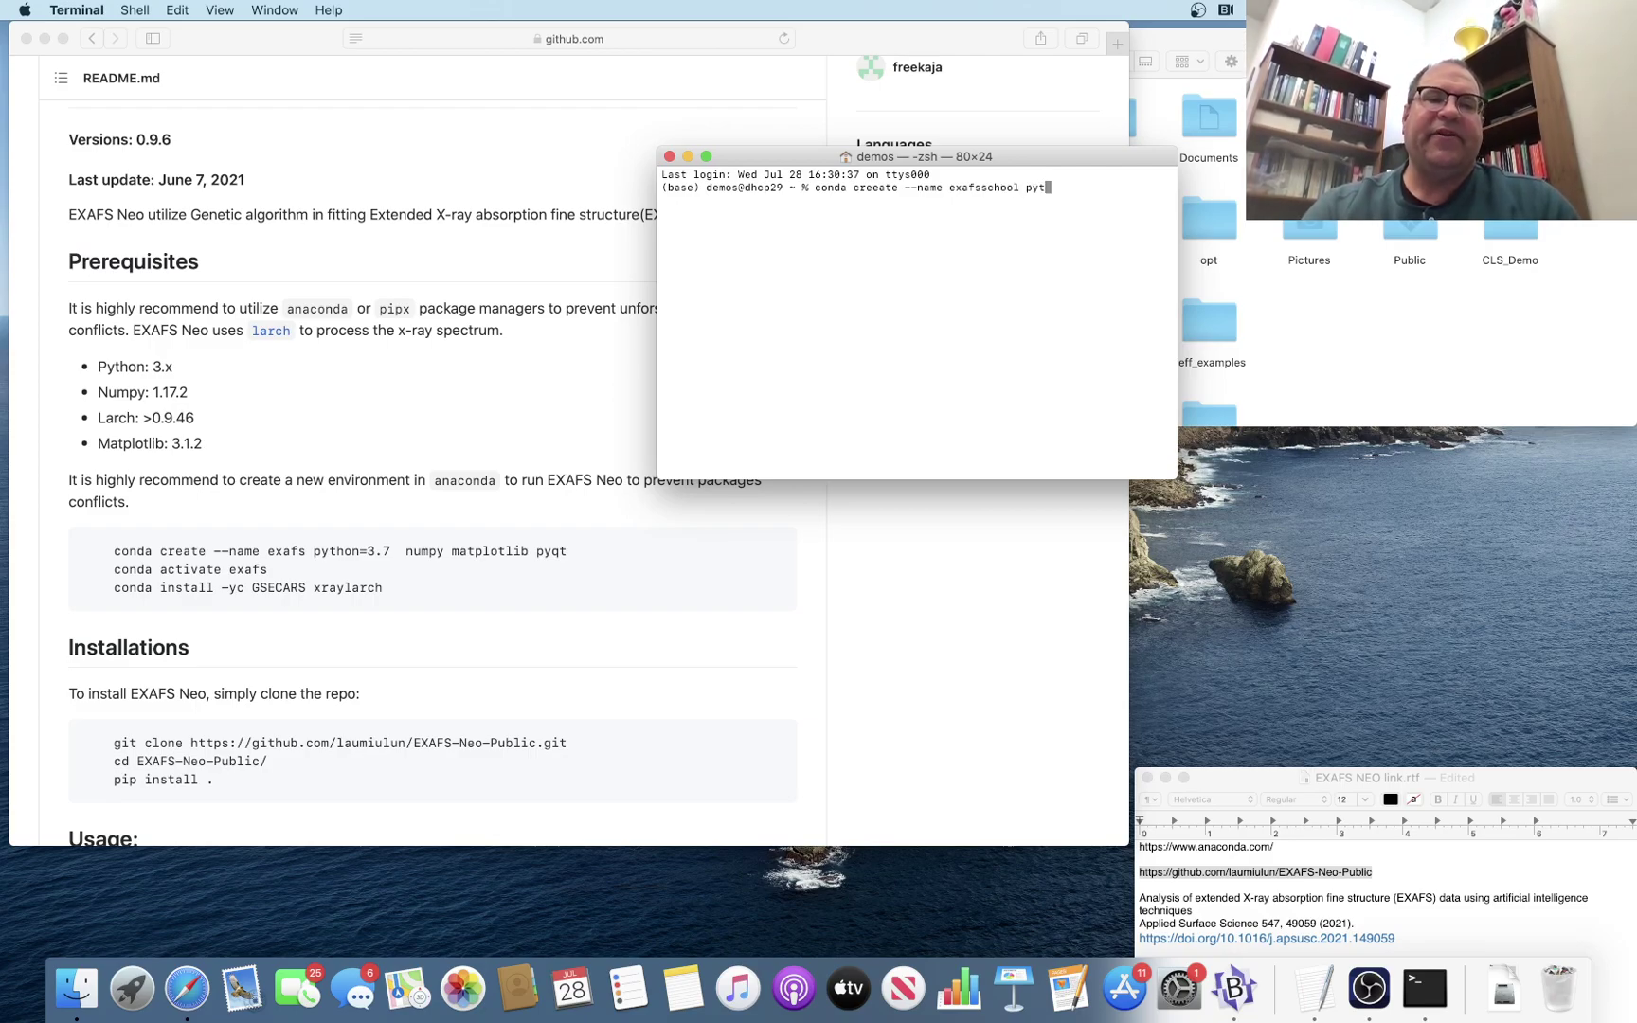
{"action": "type", "text": "hon=3."}
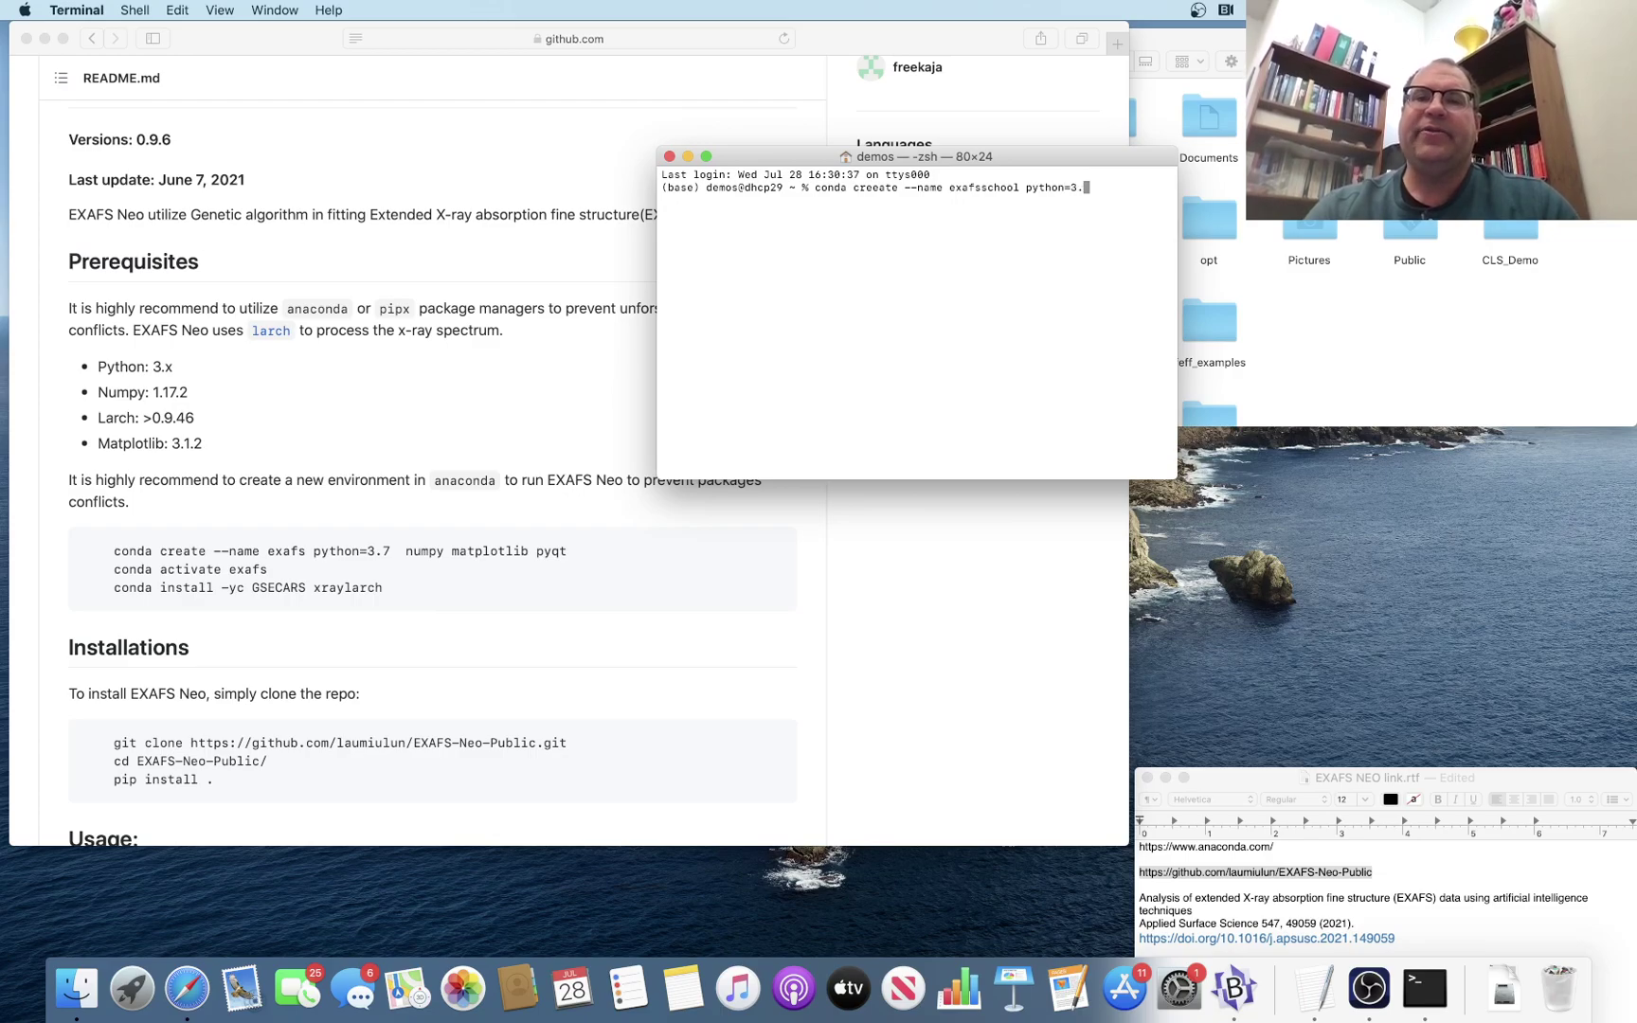
{"action": "type", "text": "7 nu"}
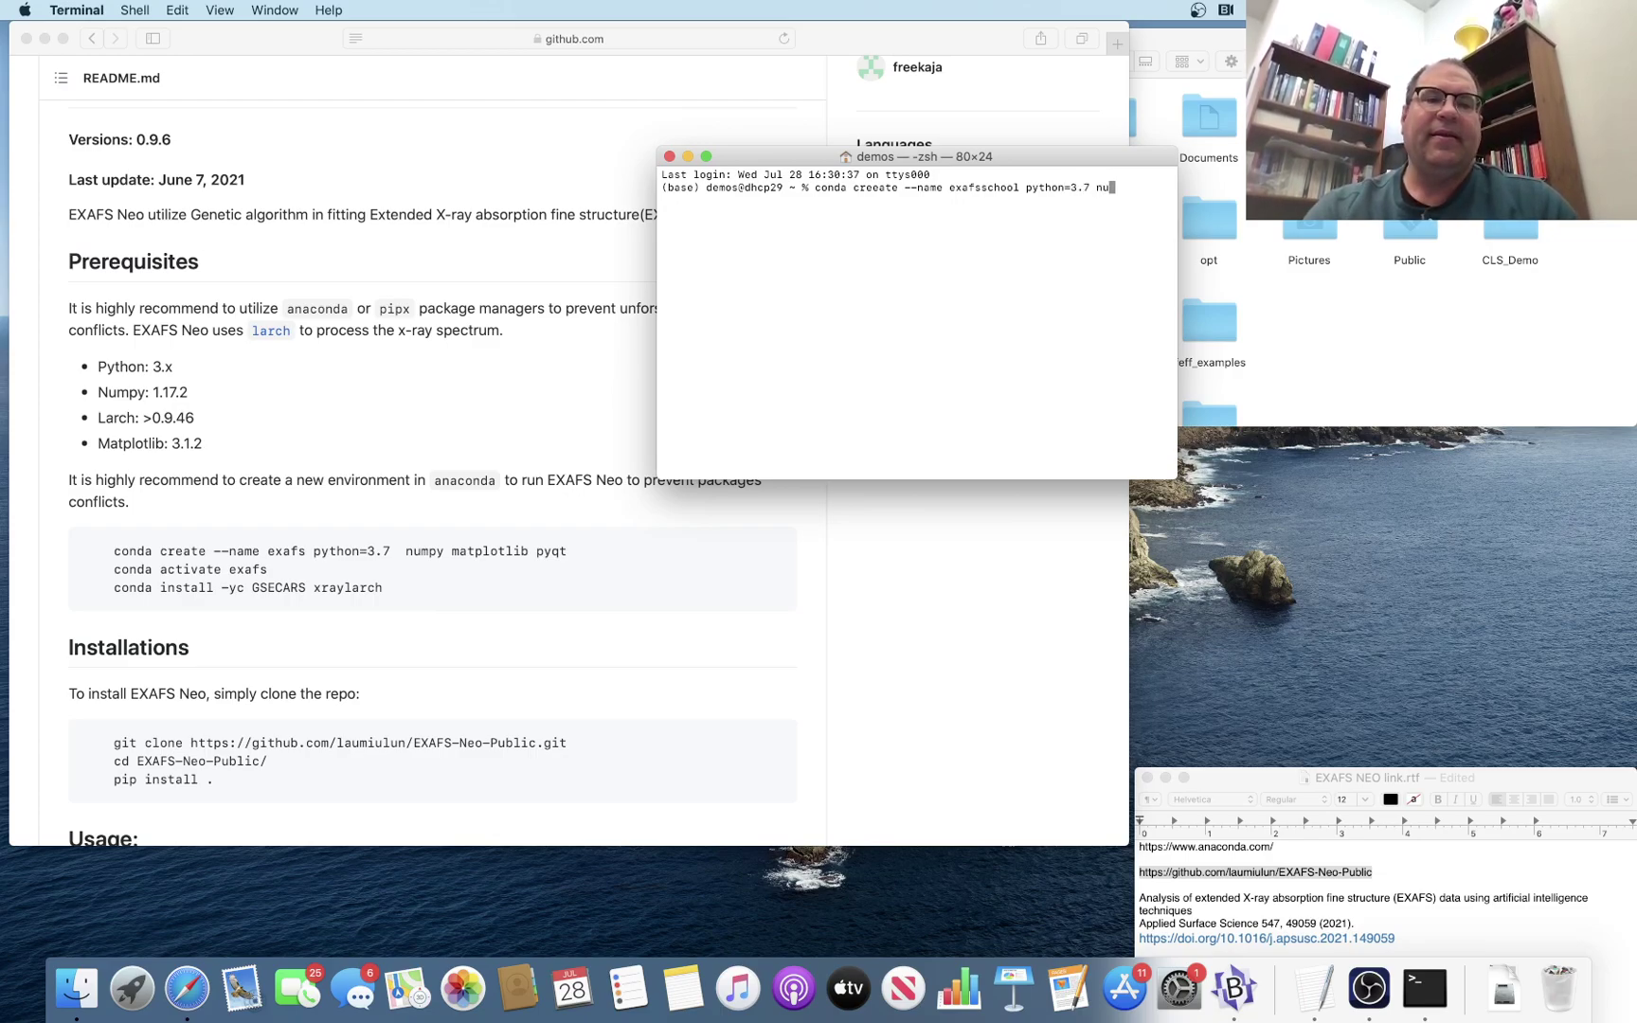
{"action": "type", "text": "mpy matp"}
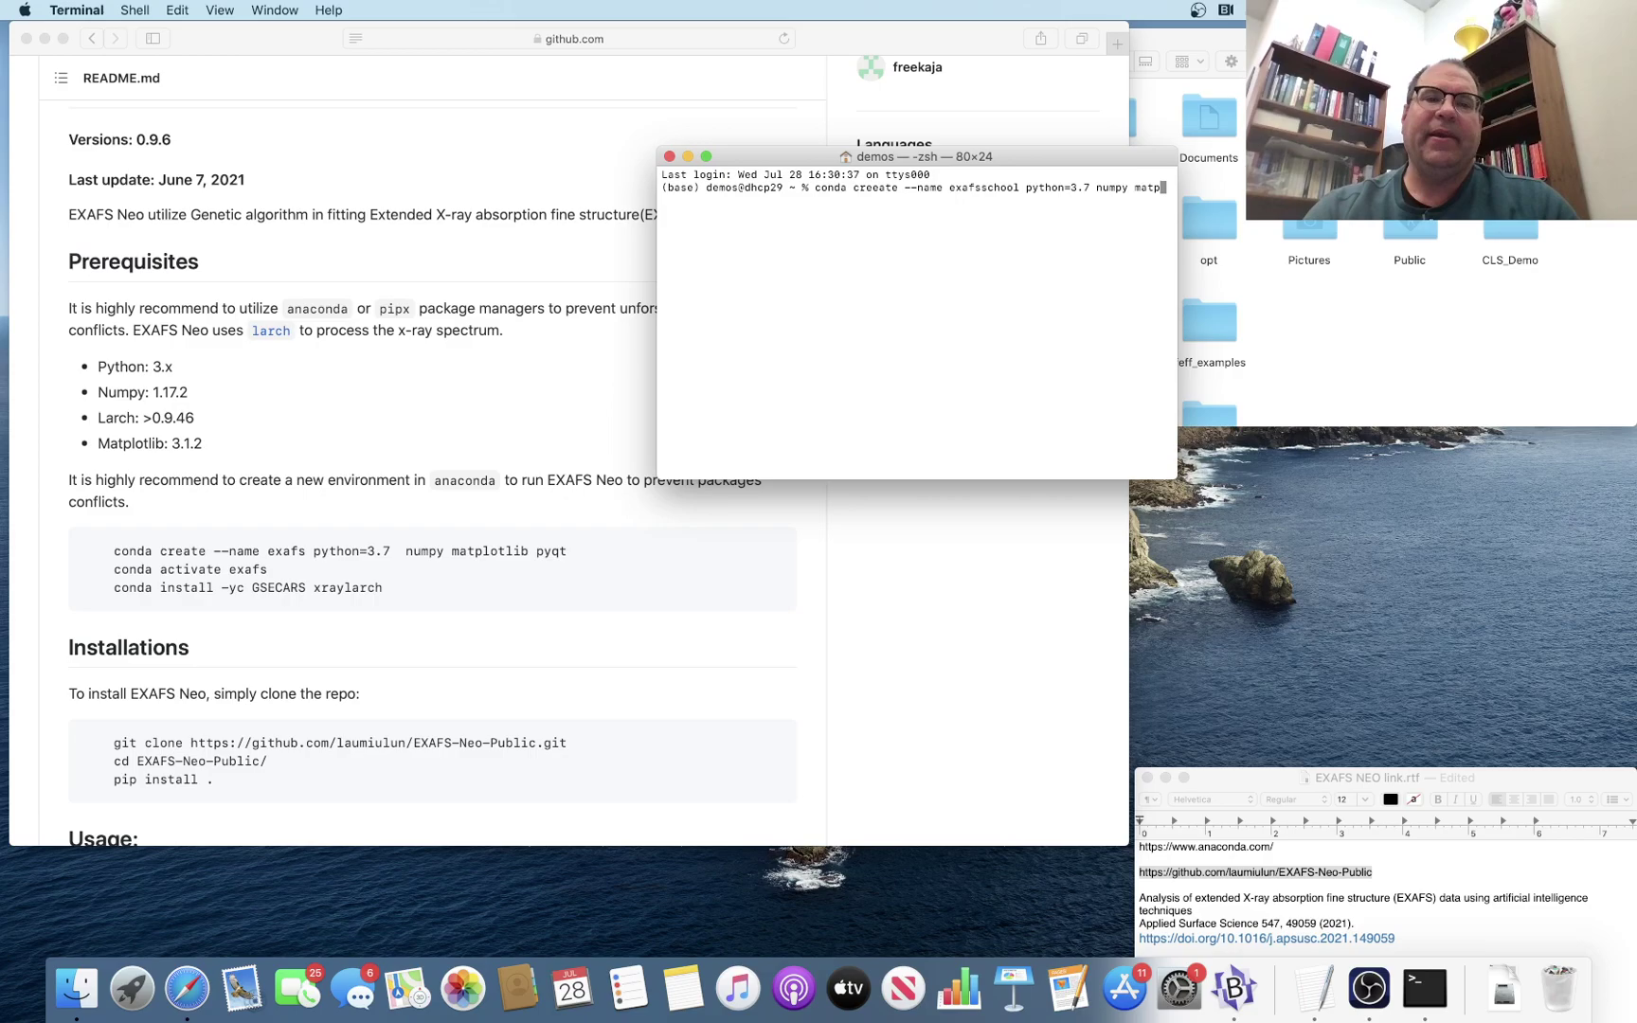
{"action": "type", "text": "lotlib p"}
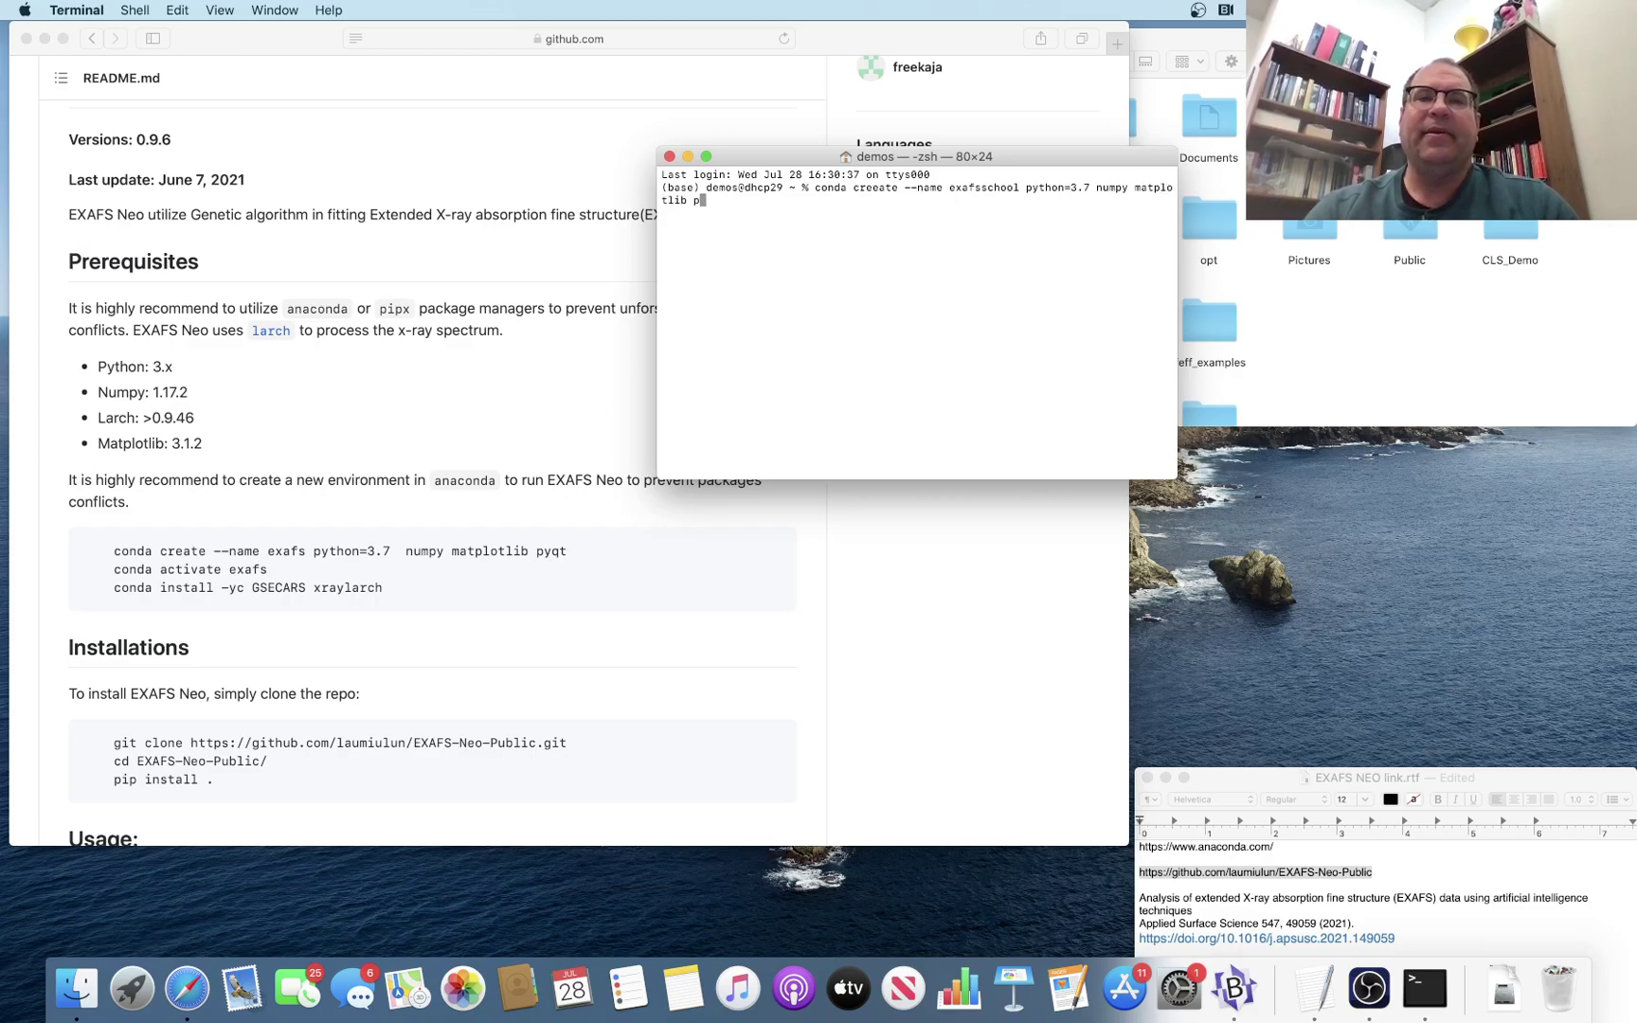
{"action": "type", "text": "yqt"}
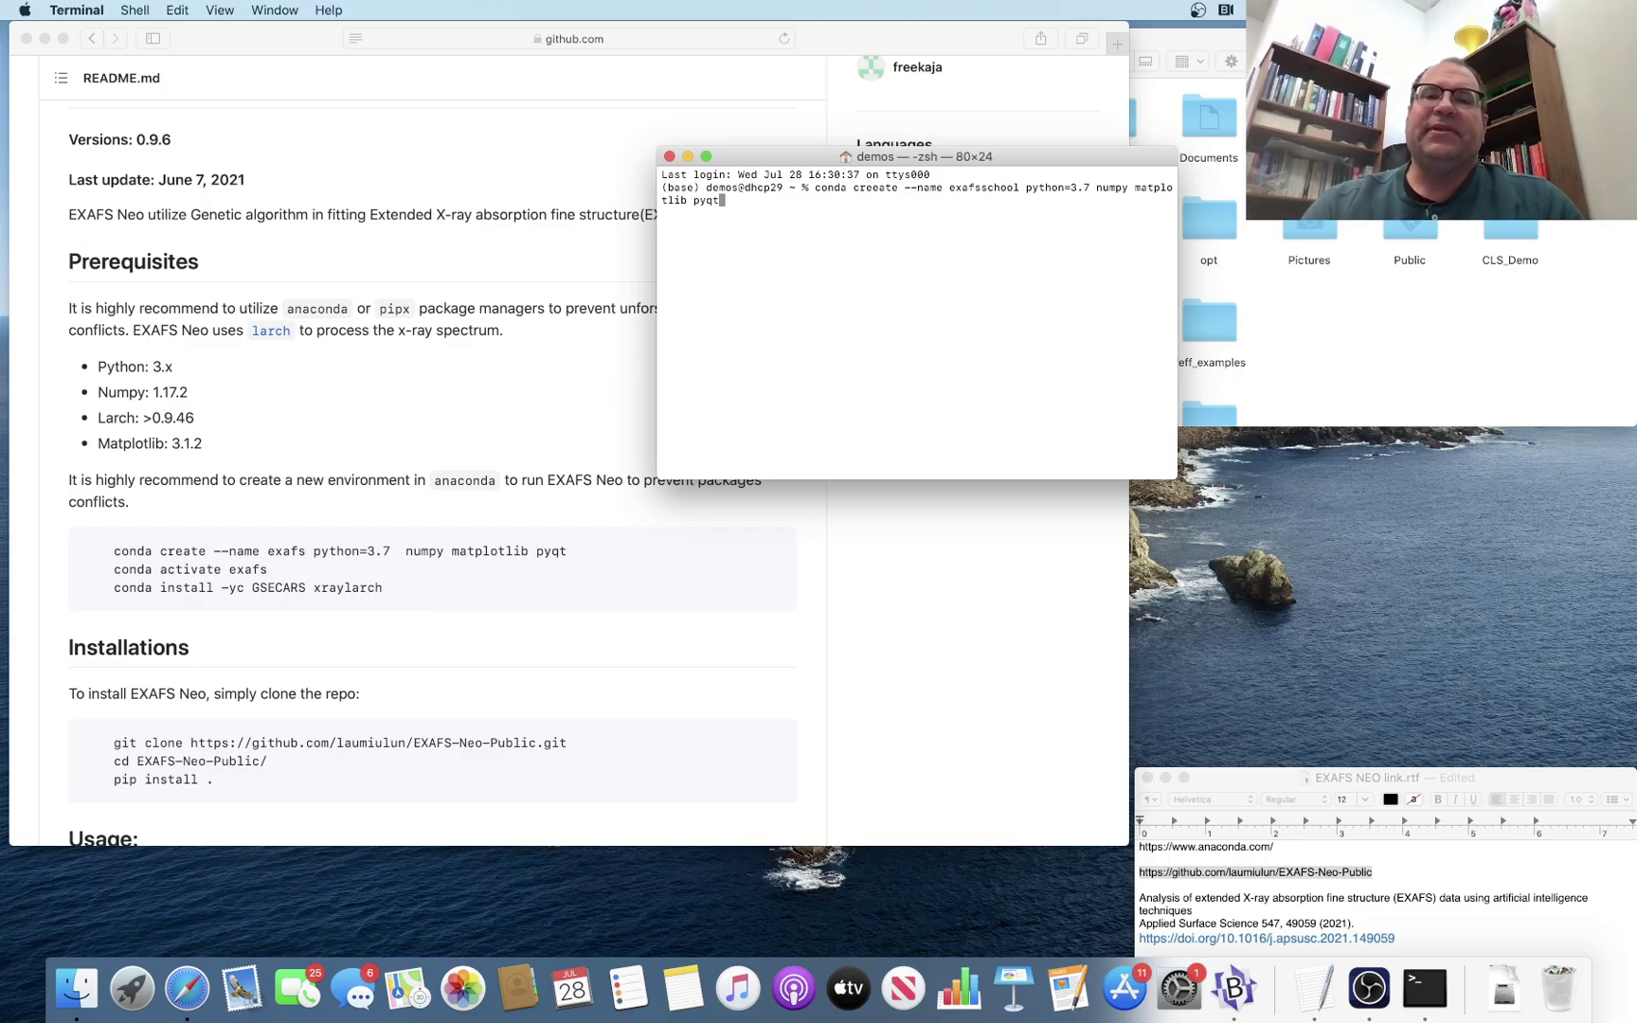
{"action": "key", "text": "Left"}
{"action": "key", "text": "Left"}
{"action": "key", "text": "Left"}
{"action": "key", "text": "Left"}
{"action": "key", "text": "Left"}
{"action": "key", "text": "Left"}
{"action": "key", "text": "Left"}
{"action": "key", "text": "Left"}
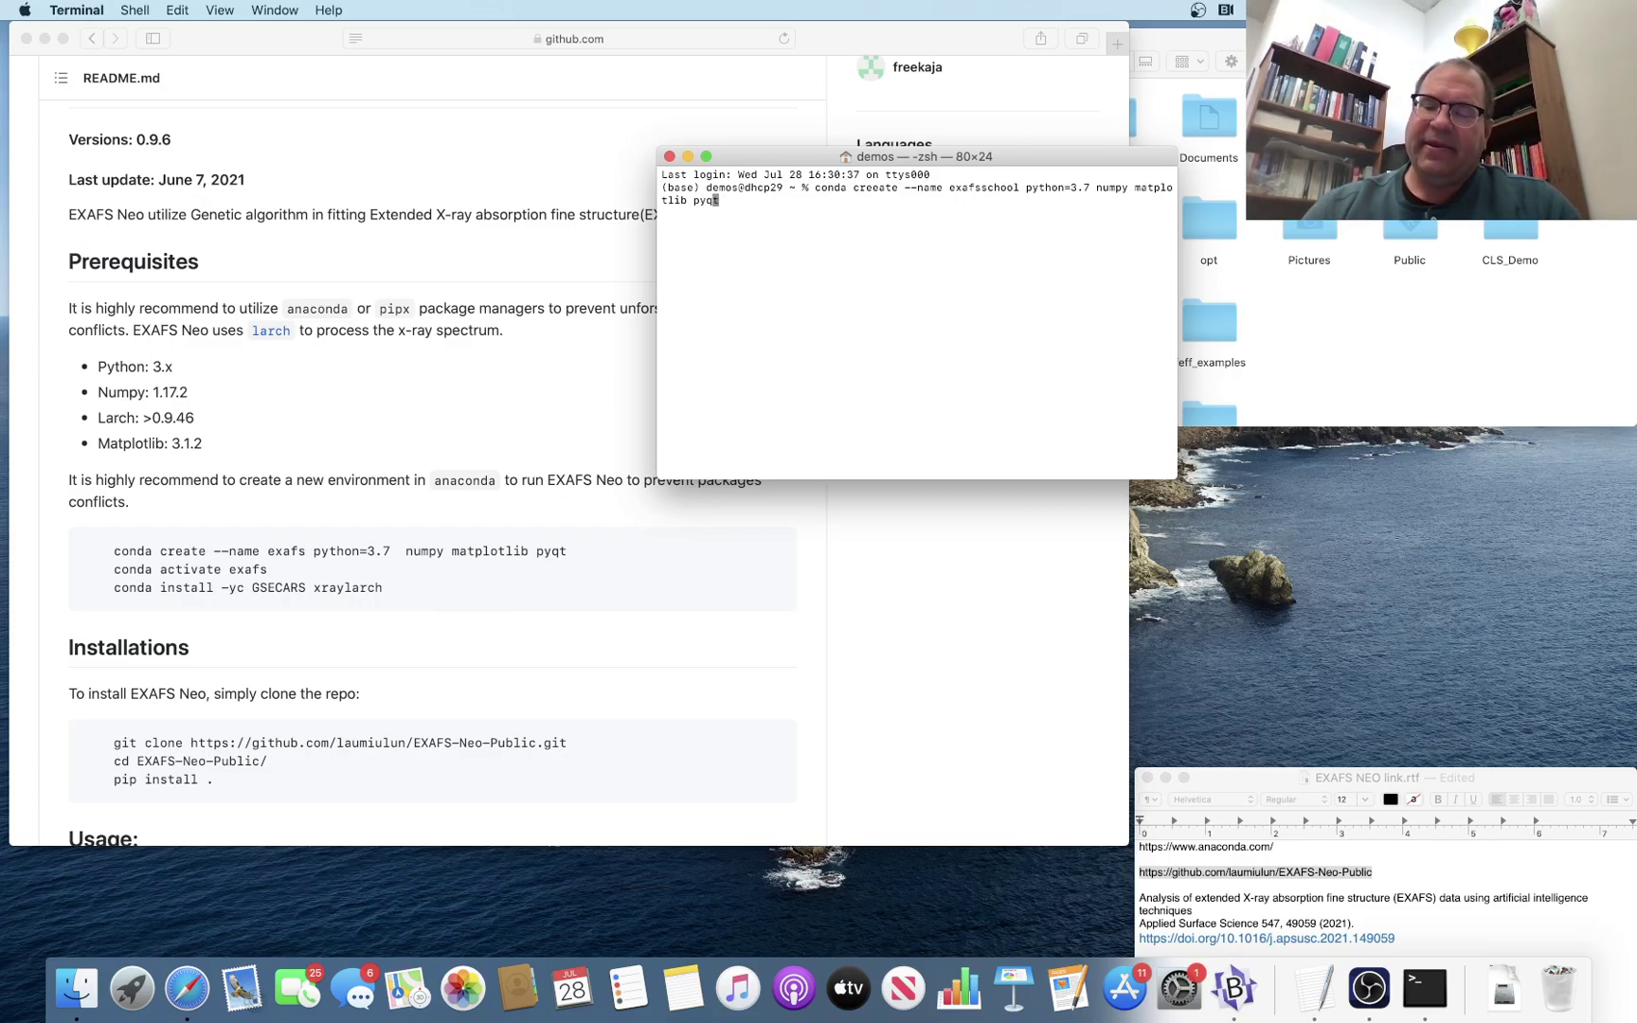
{"action": "key", "text": "Left"}
{"action": "key", "text": "Left"}
{"action": "key", "text": "Left"}
{"action": "key", "text": "Left"}
{"action": "key", "text": "Left"}
{"action": "key", "text": "Left"}
{"action": "key", "text": "Left"}
{"action": "key", "text": "Left"}
{"action": "key", "text": "Left"}
{"action": "key", "text": "Left"}
{"action": "key", "text": "Left"}
{"action": "key", "text": "Left"}
{"action": "key", "text": "Left"}
{"action": "key", "text": "Left"}
{"action": "key", "text": "Left"}
{"action": "key", "text": "Left"}
{"action": "key", "text": "Left"}
{"action": "key", "text": "Left"}
{"action": "key", "text": "Left"}
{"action": "key", "text": "Left"}
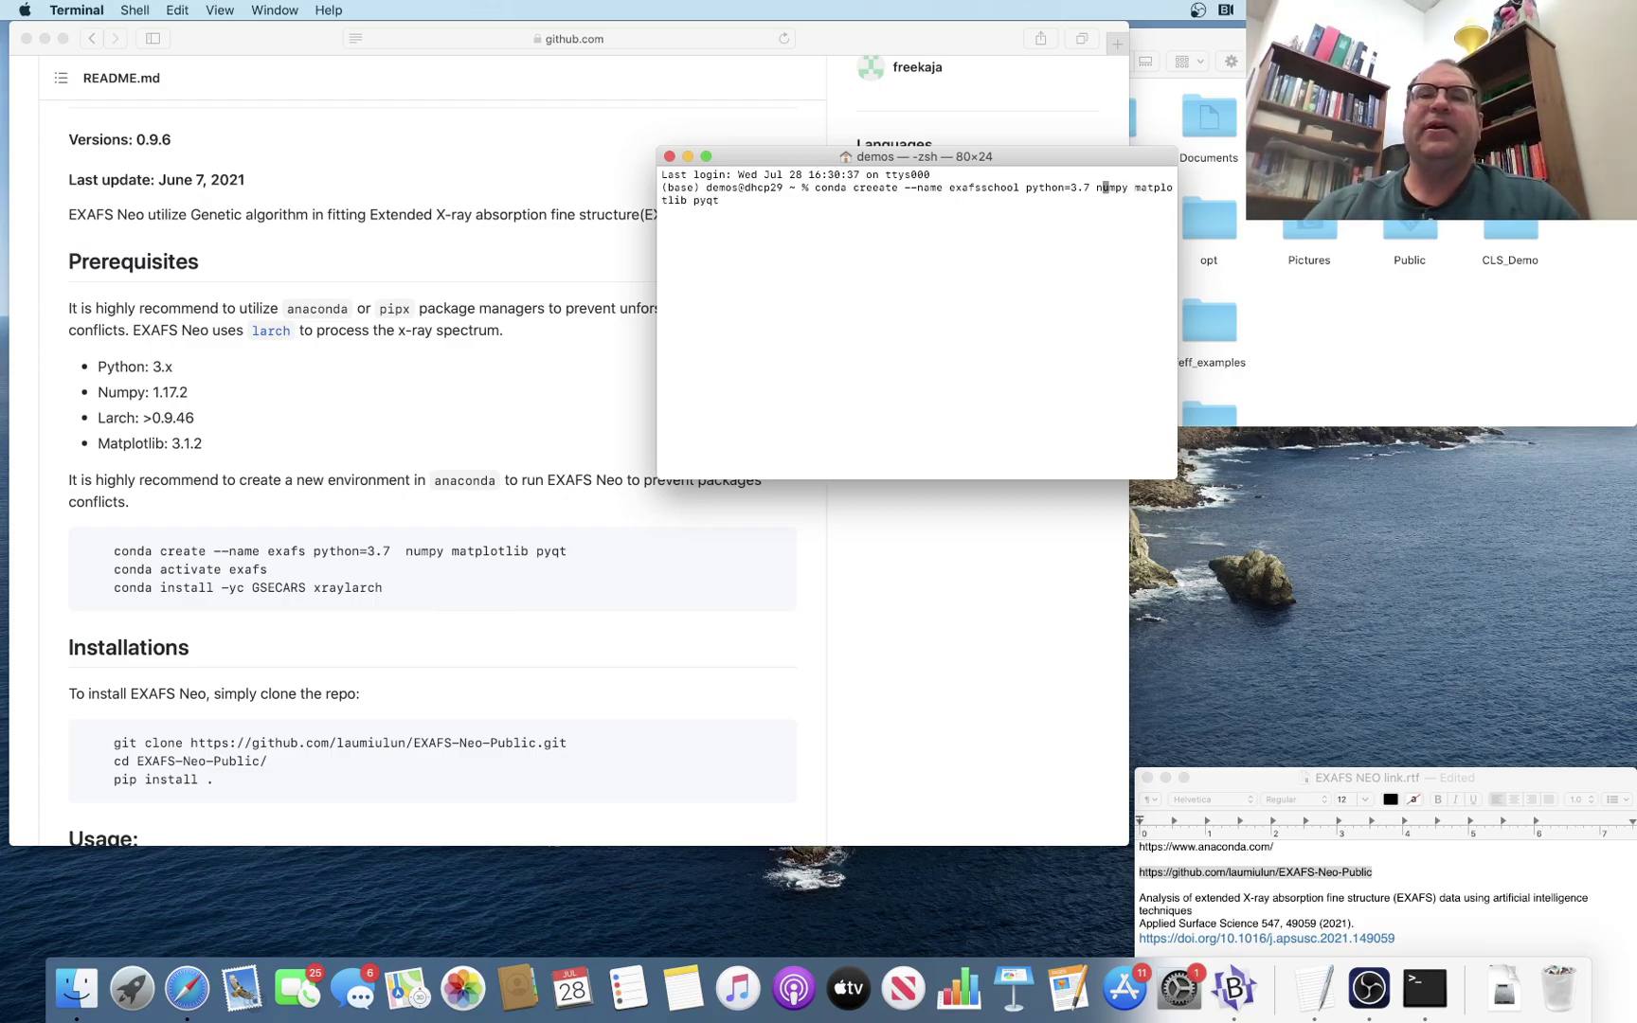
{"action": "key", "text": "Left"}
{"action": "key", "text": "Left"}
{"action": "key", "text": "Left"}
{"action": "key", "text": "Left"}
{"action": "key", "text": "Left"}
{"action": "key", "text": "Left"}
{"action": "key", "text": "Left"}
{"action": "key", "text": "Left"}
{"action": "key", "text": "Left"}
{"action": "key", "text": "Left"}
{"action": "key", "text": "Left"}
{"action": "key", "text": "Left"}
{"action": "key", "text": "Left"}
{"action": "key", "text": "Left"}
{"action": "key", "text": "Left"}
{"action": "key", "text": "Left"}
{"action": "key", "text": "Left"}
{"action": "key", "text": "Left"}
{"action": "key", "text": "Left"}
{"action": "key", "text": "Left"}
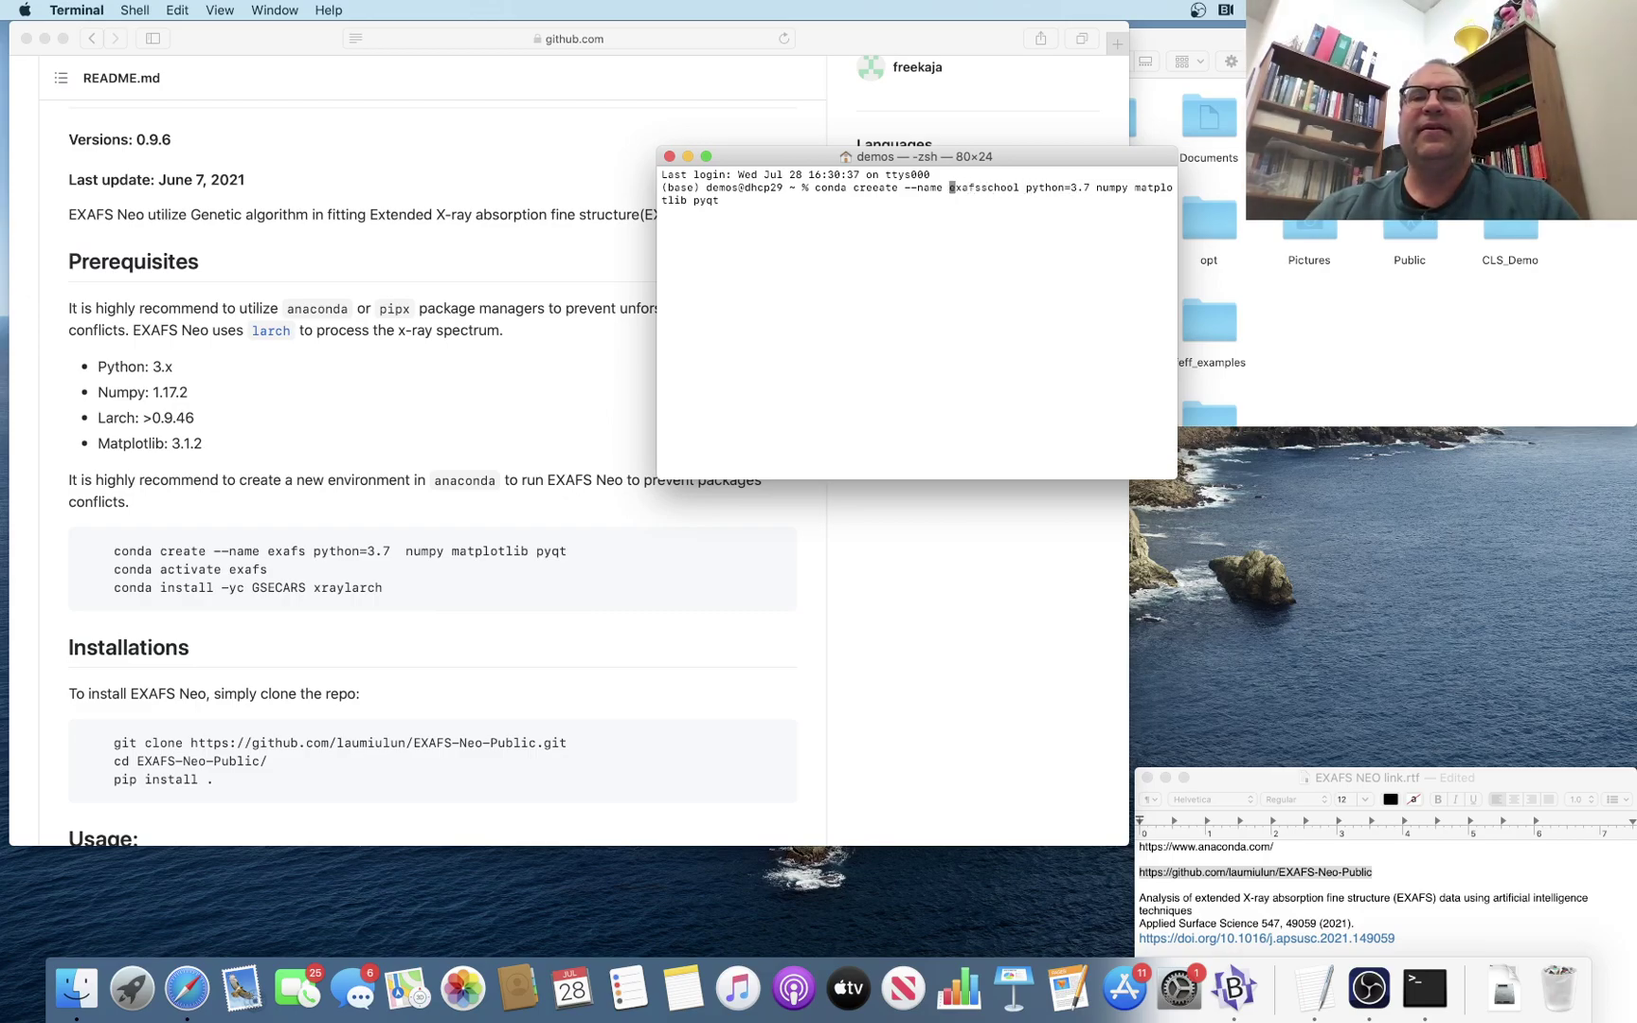
{"action": "key", "text": "BackSpace"}
{"action": "key", "text": "Return"}
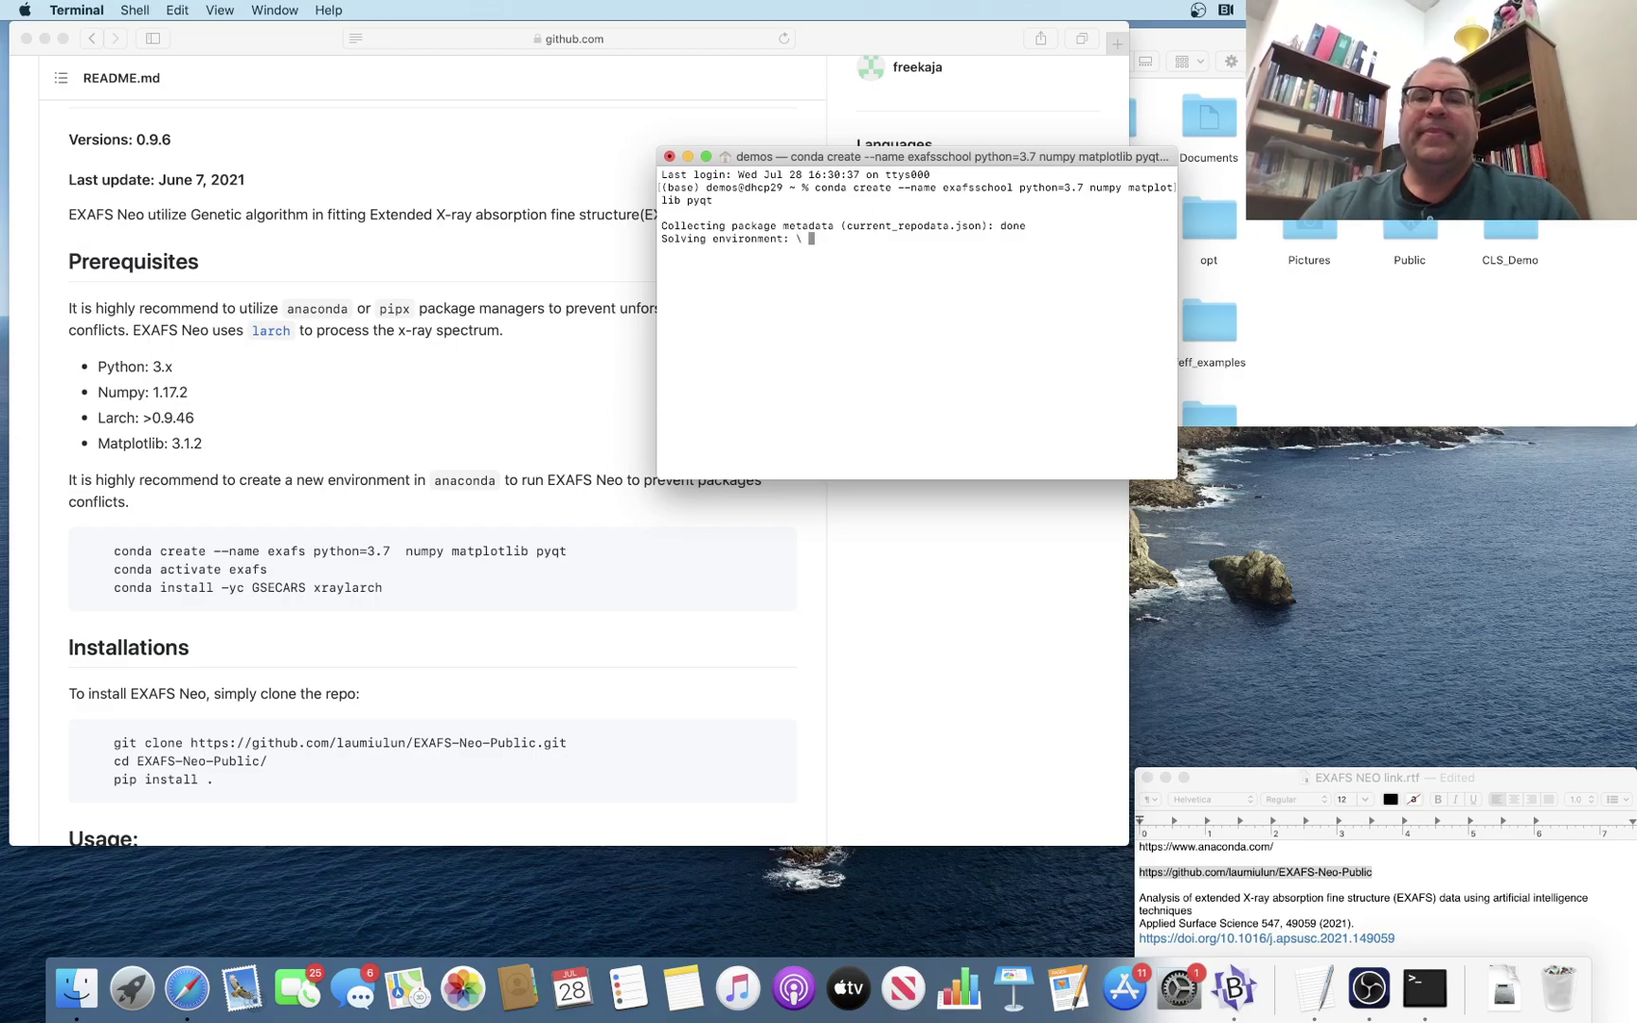
Approve the package install, then activate the environment with 'conda activate exafsschool' after a 'coda' typo
{"action": "key", "text": "Return"}
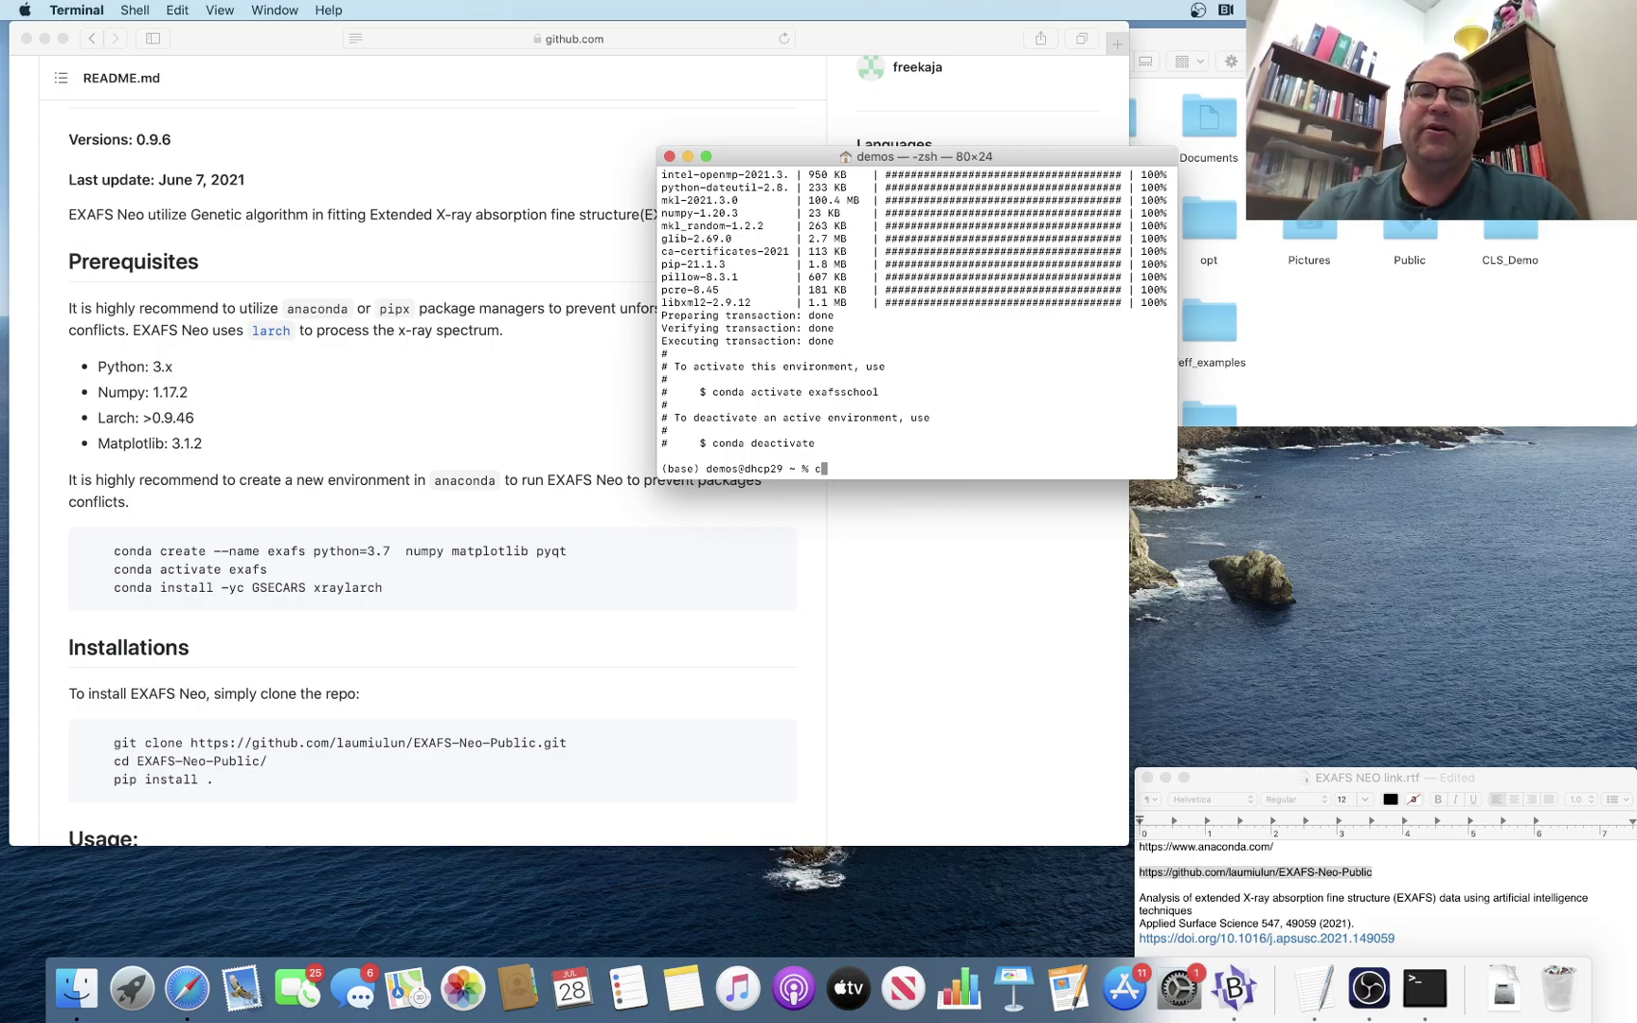
{"action": "type", "text": "oda ac"}
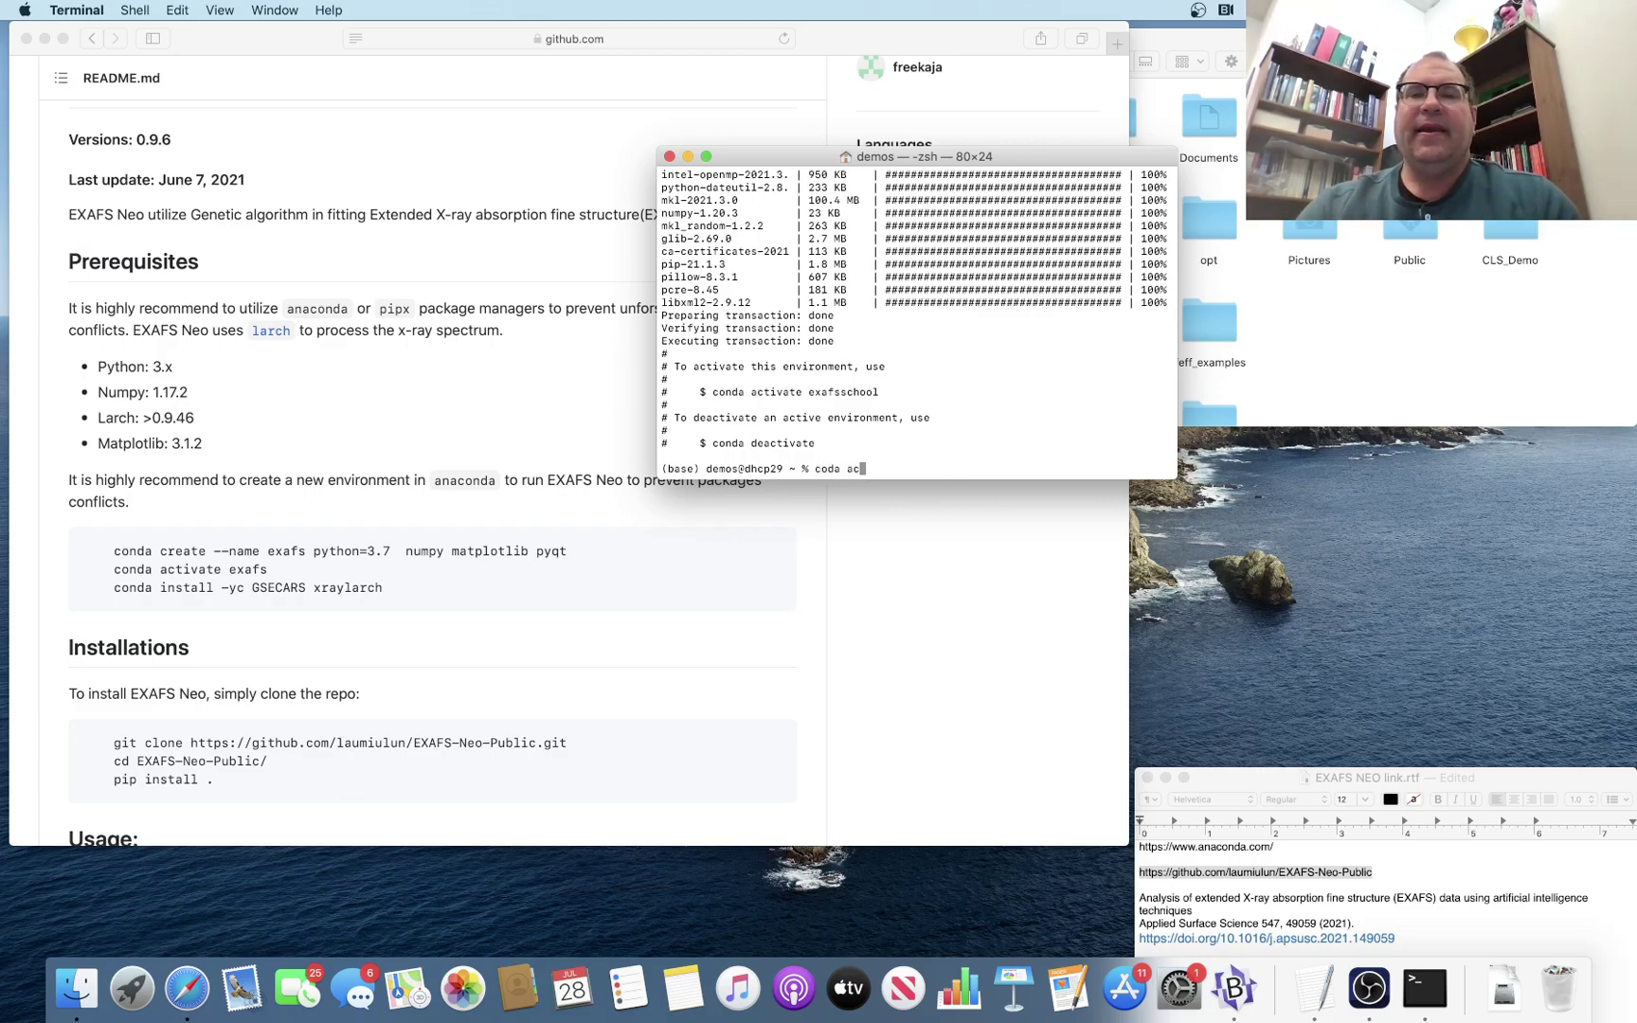
{"action": "type", "text": "tivate"}
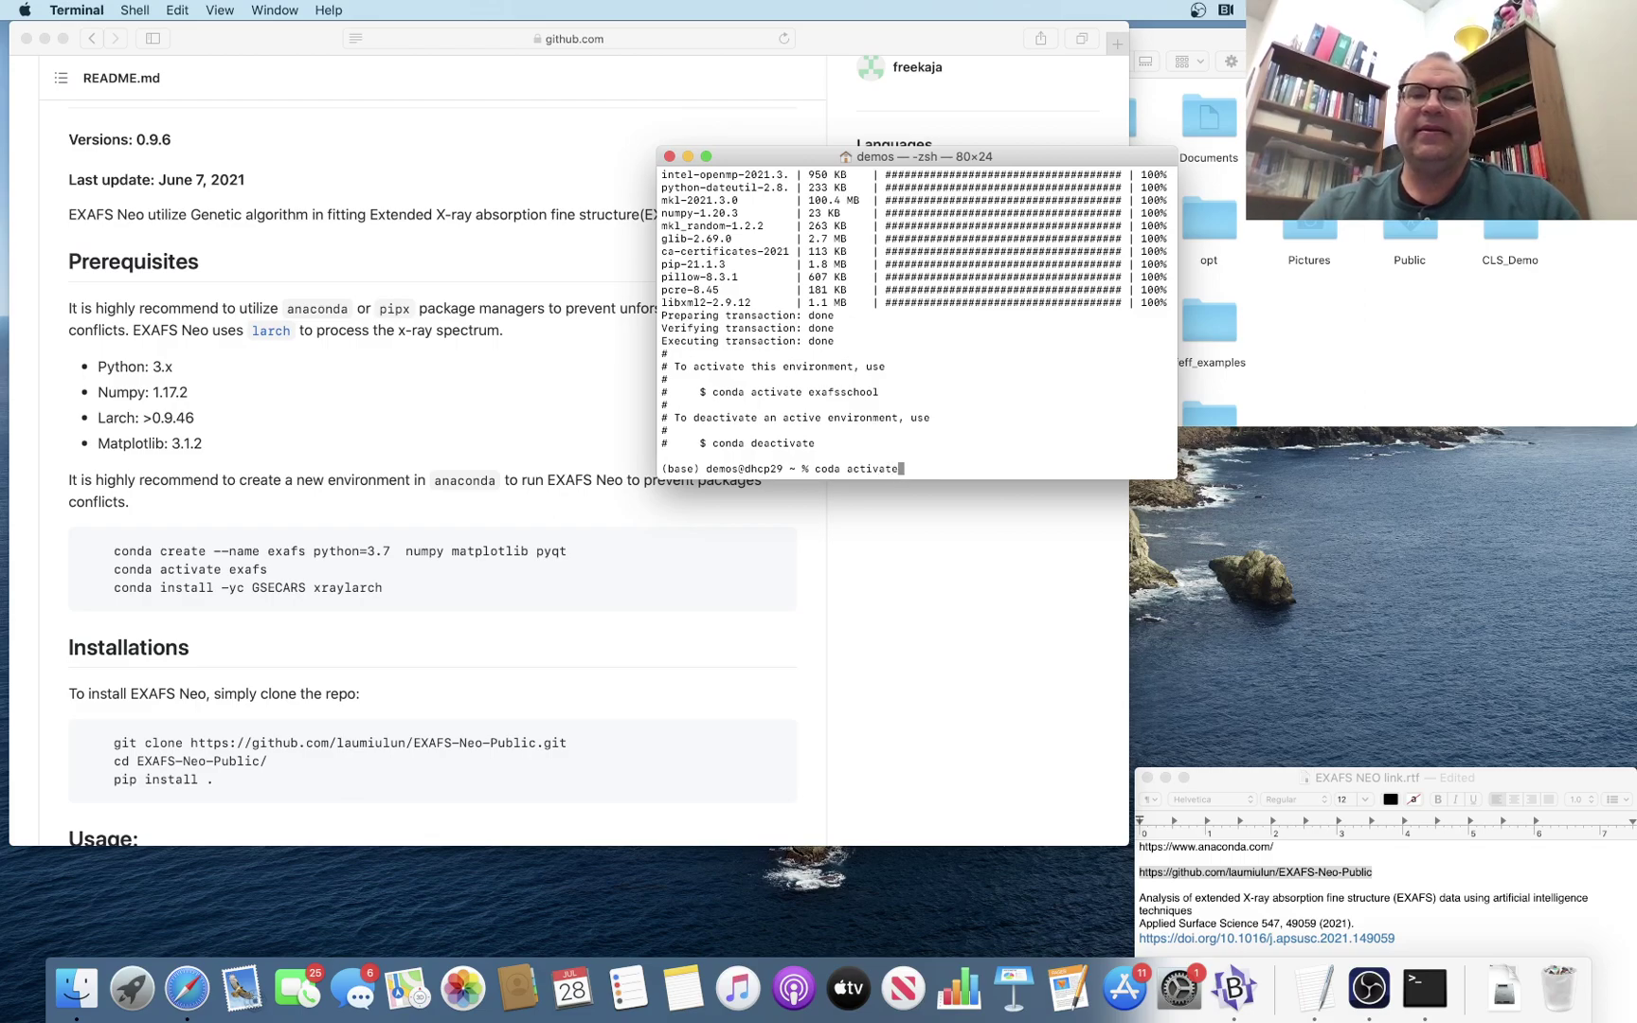
{"action": "type", "text": " exafssc"}
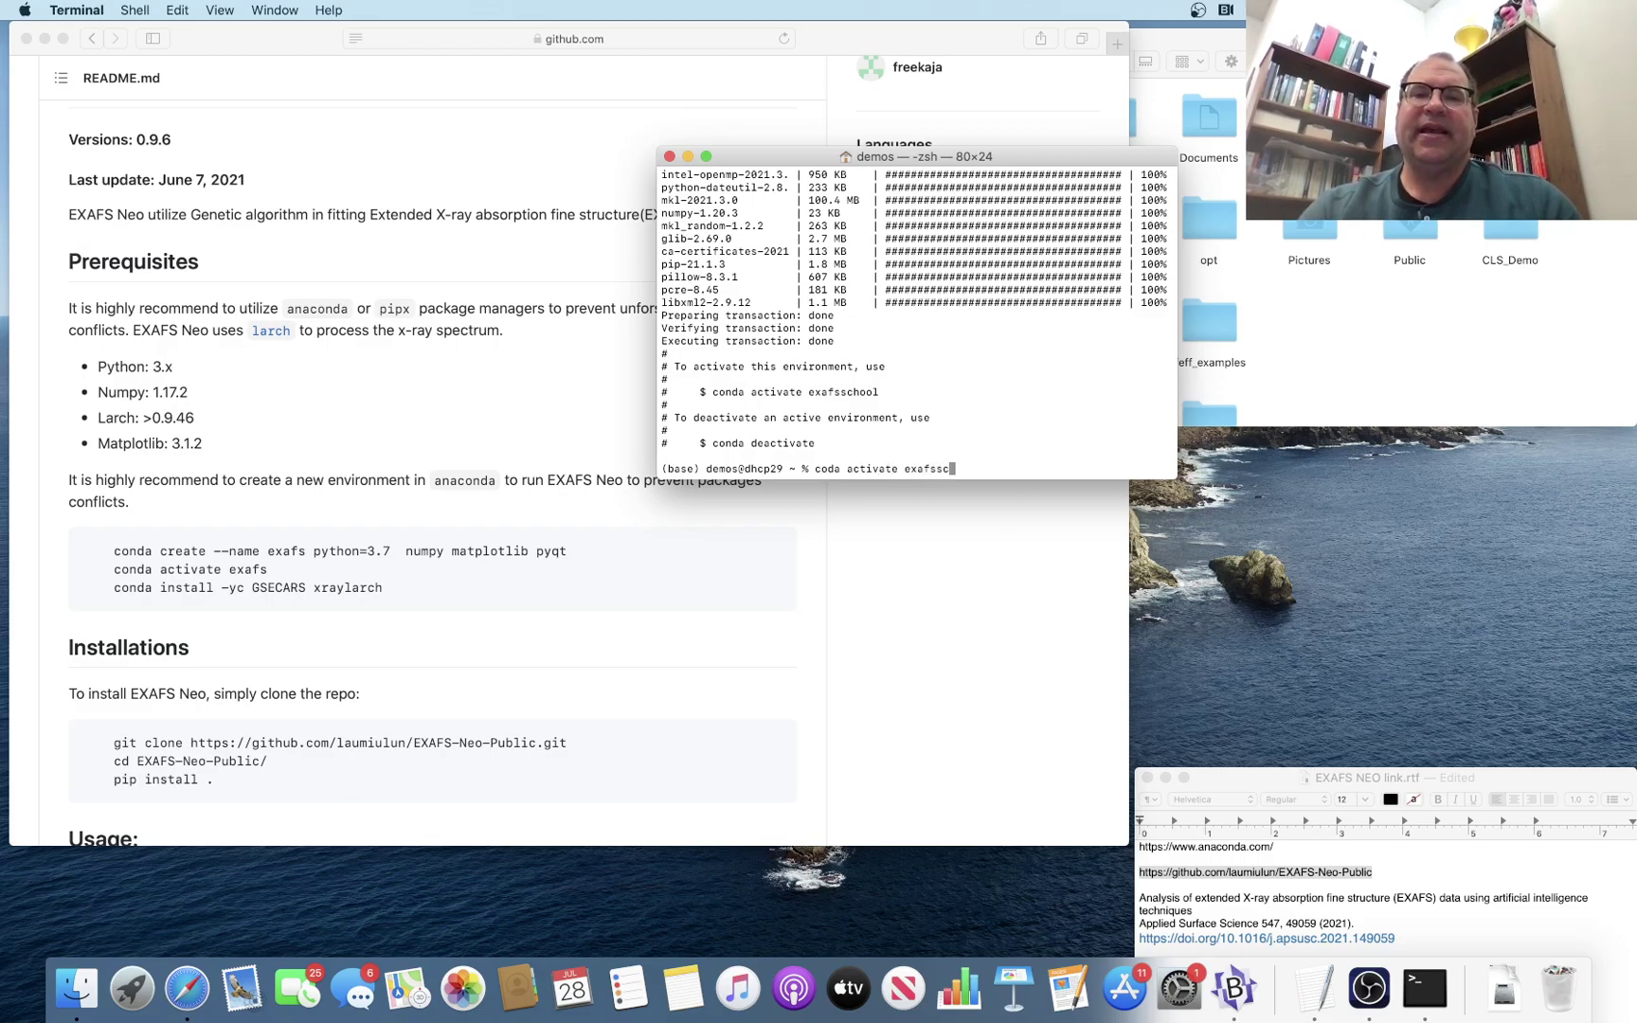
{"action": "type", "text": "hool"}
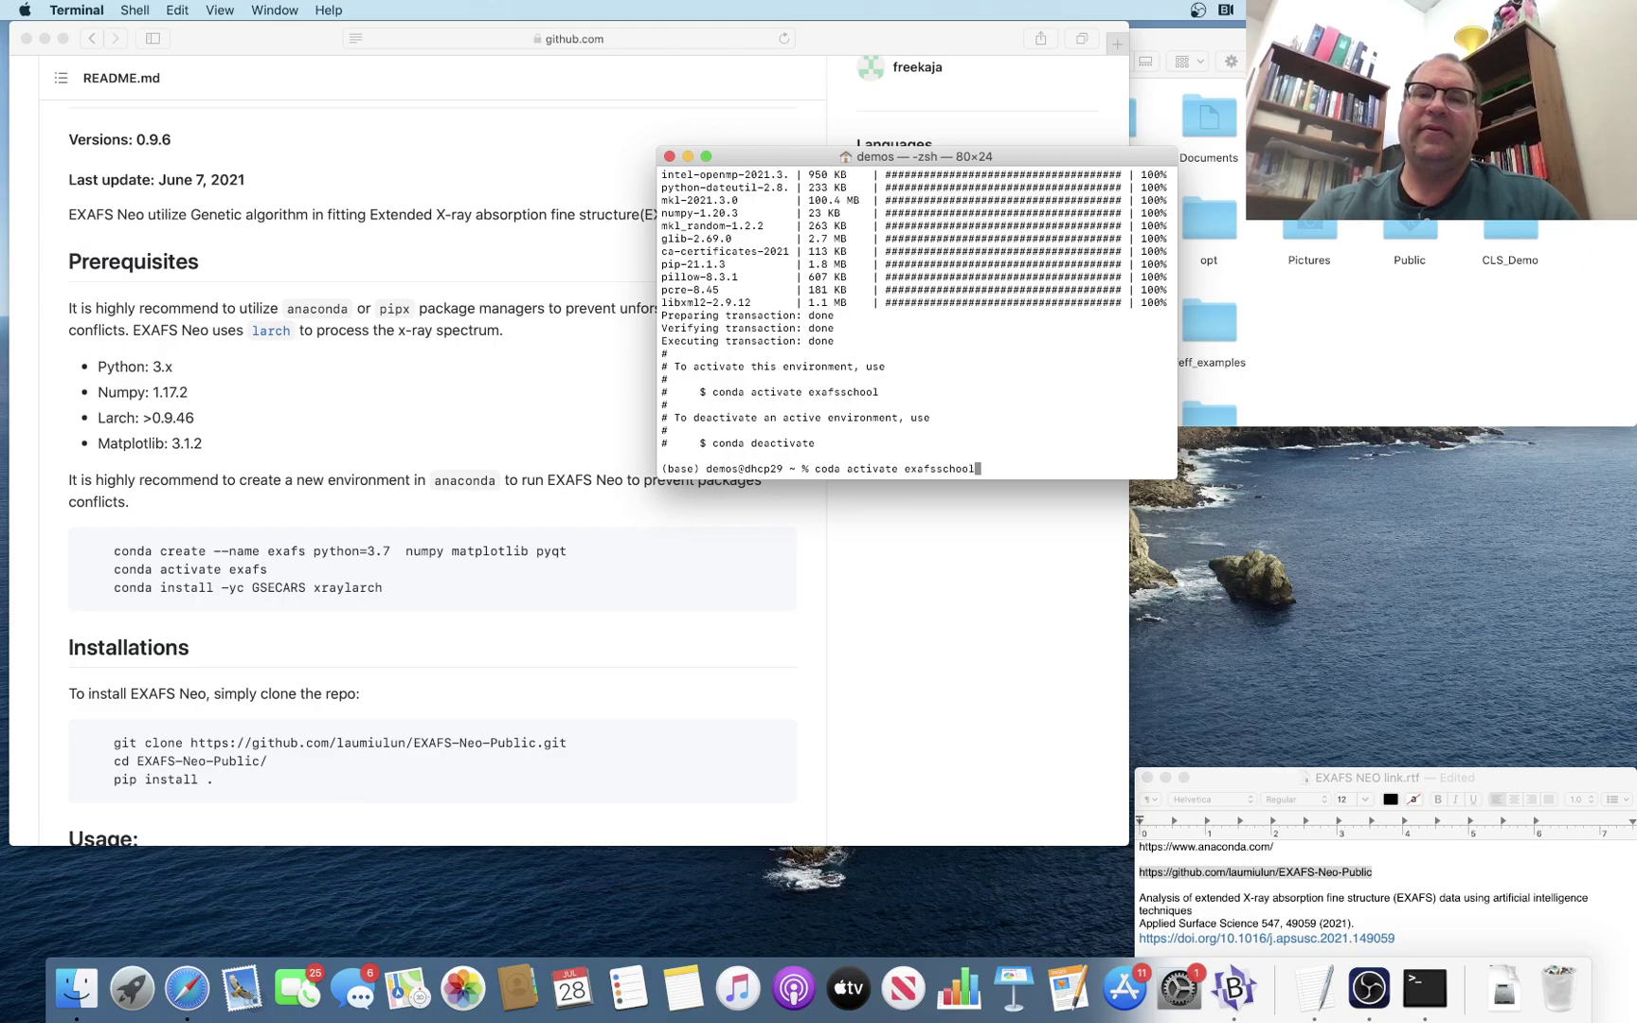
{"action": "key", "text": "Return"}
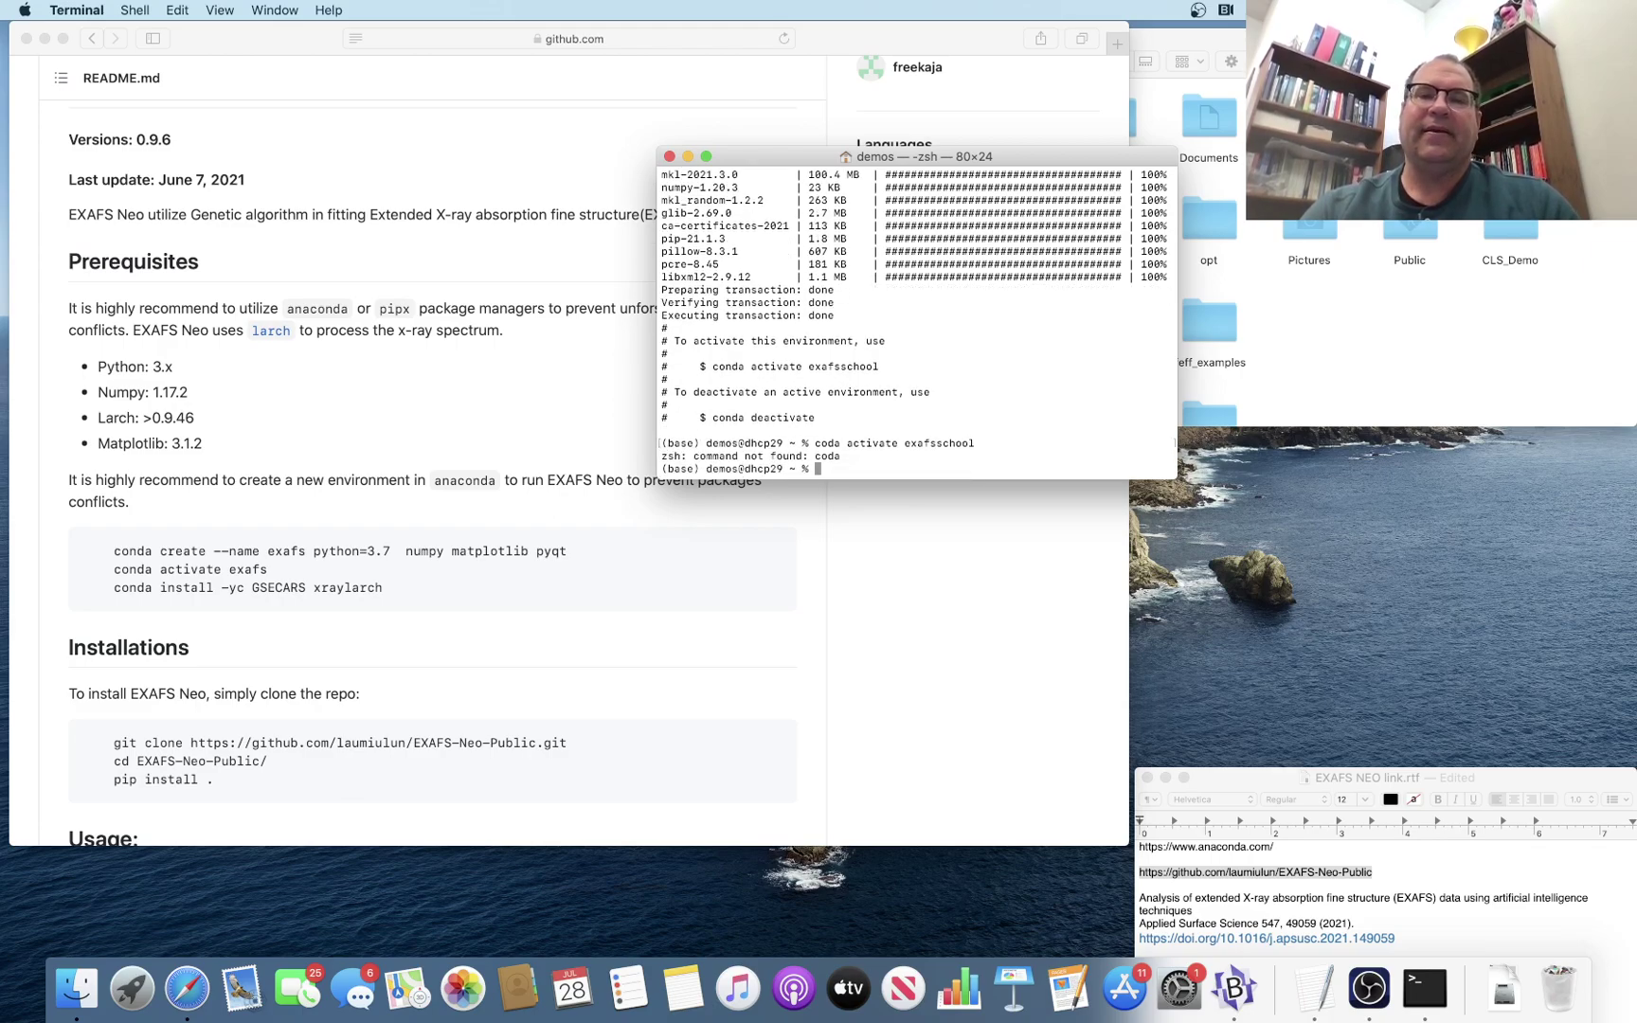
{"action": "type", "text": "conda act"}
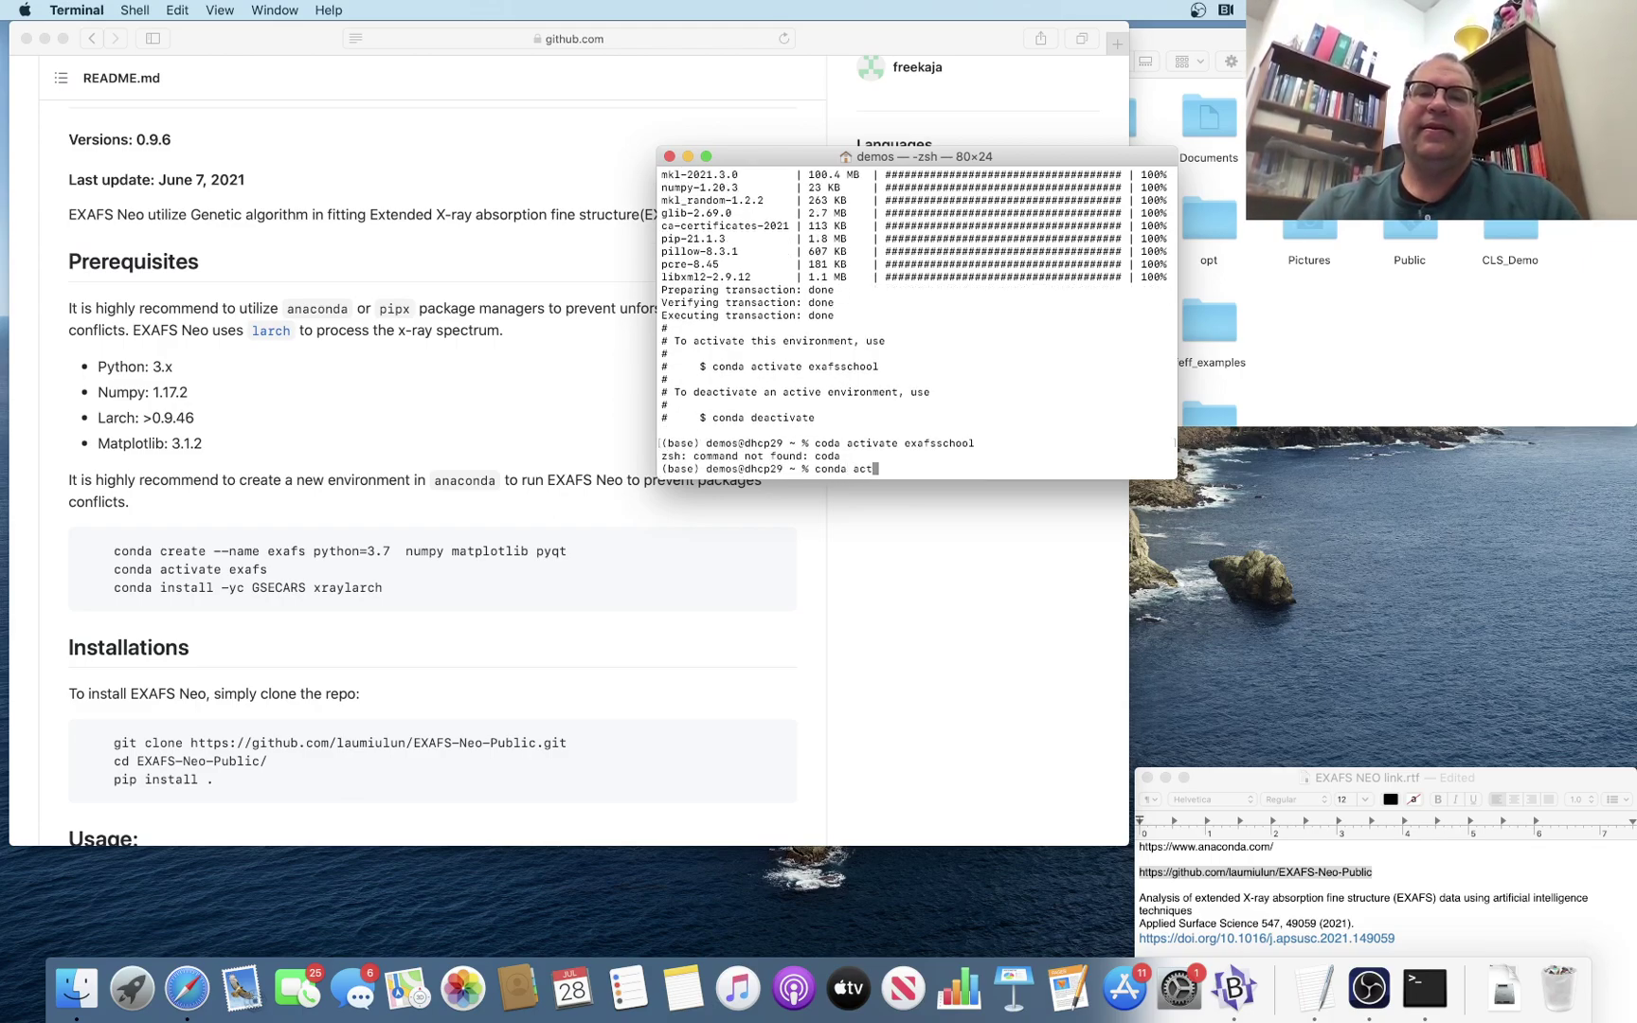
{"action": "type", "text": "ivate exafs"}
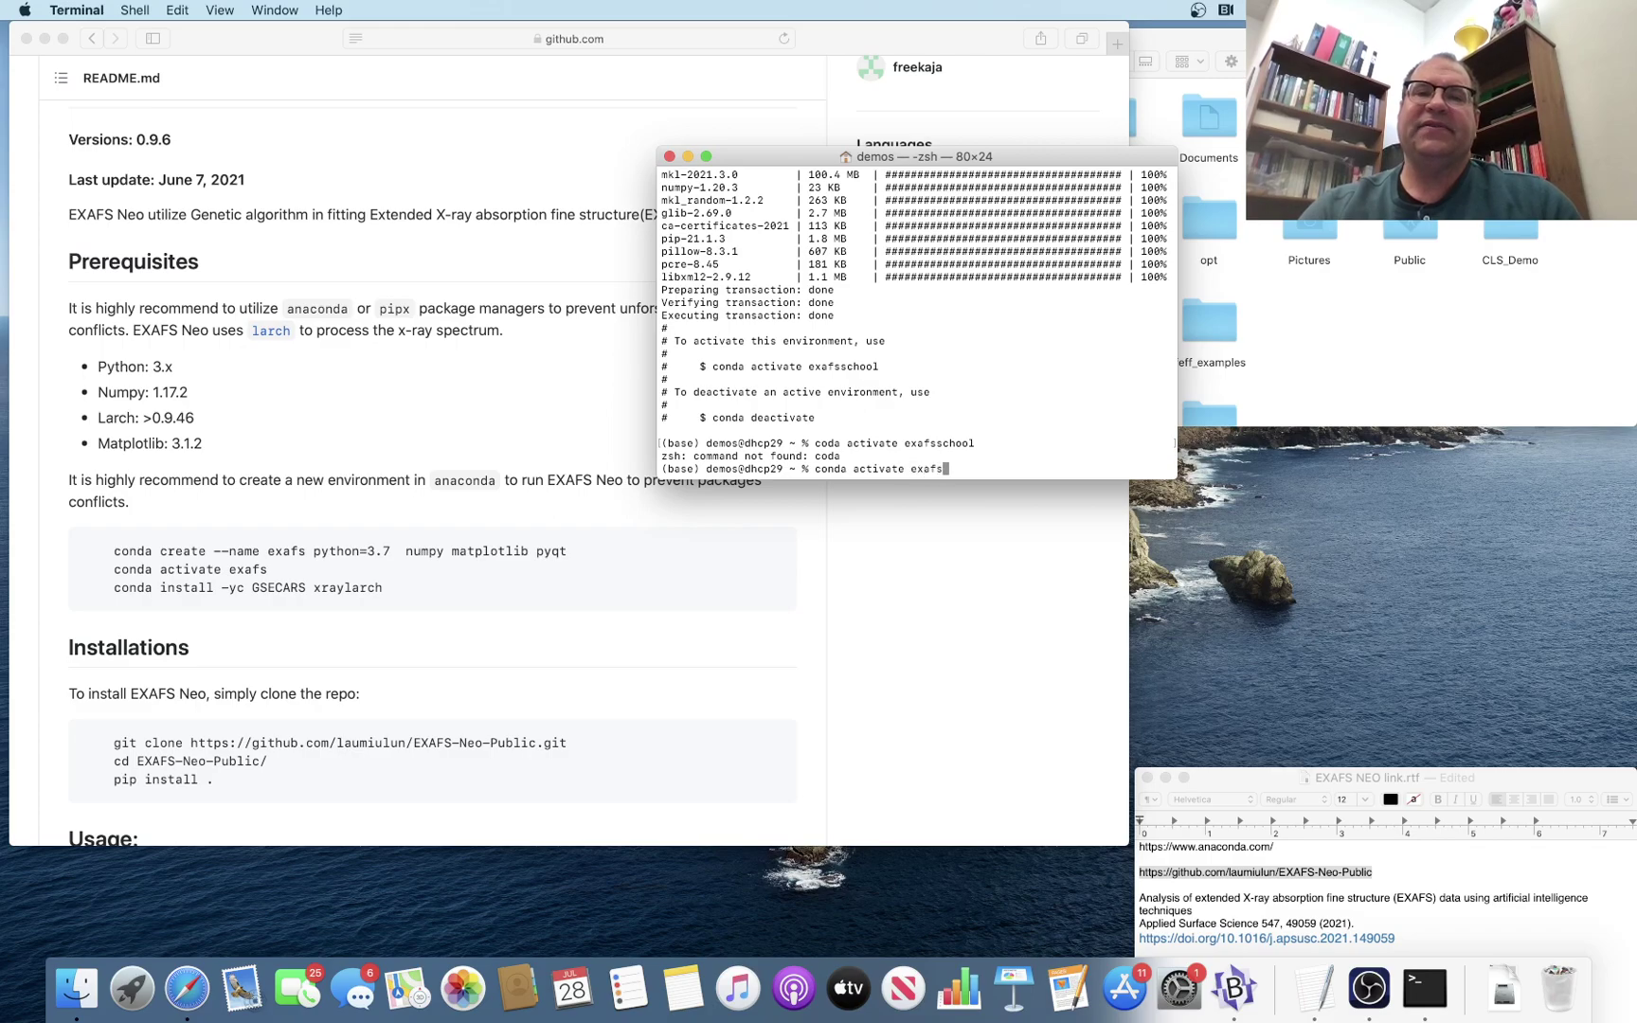
{"action": "type", "text": "school"}
{"action": "key", "text": "Return"}
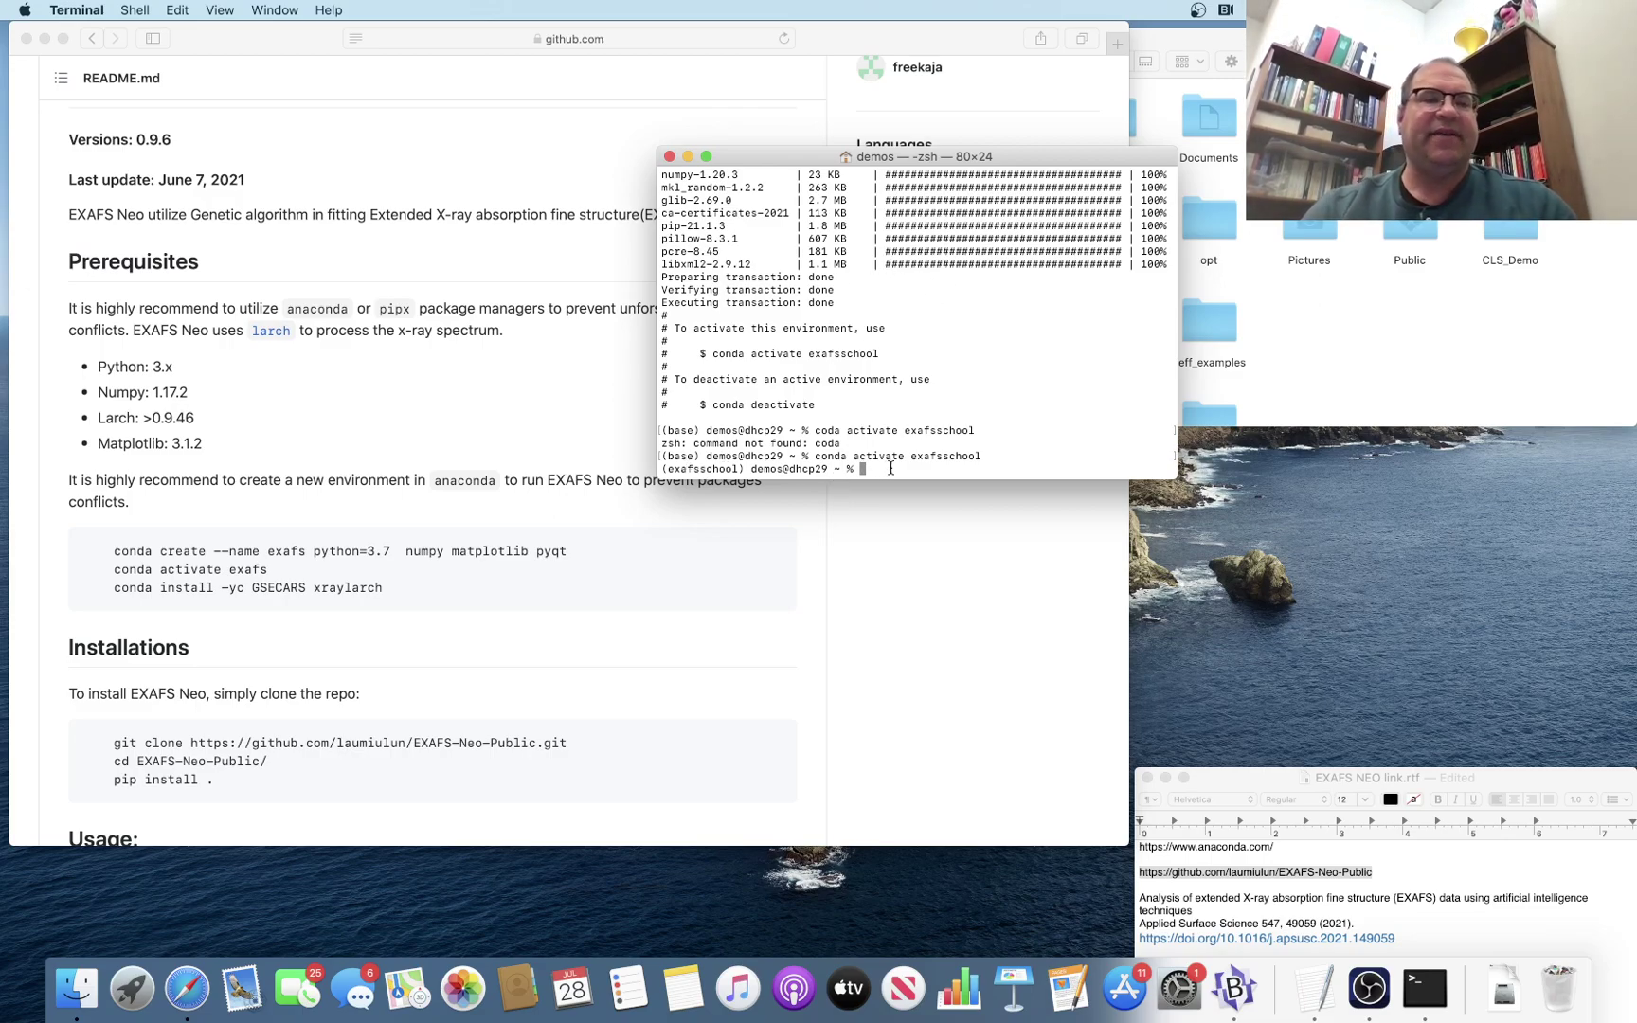
Run 'conda install -yc GSECARS xraylarch' and let it finish installing Larch
{"action": "type", "text": "conda "}
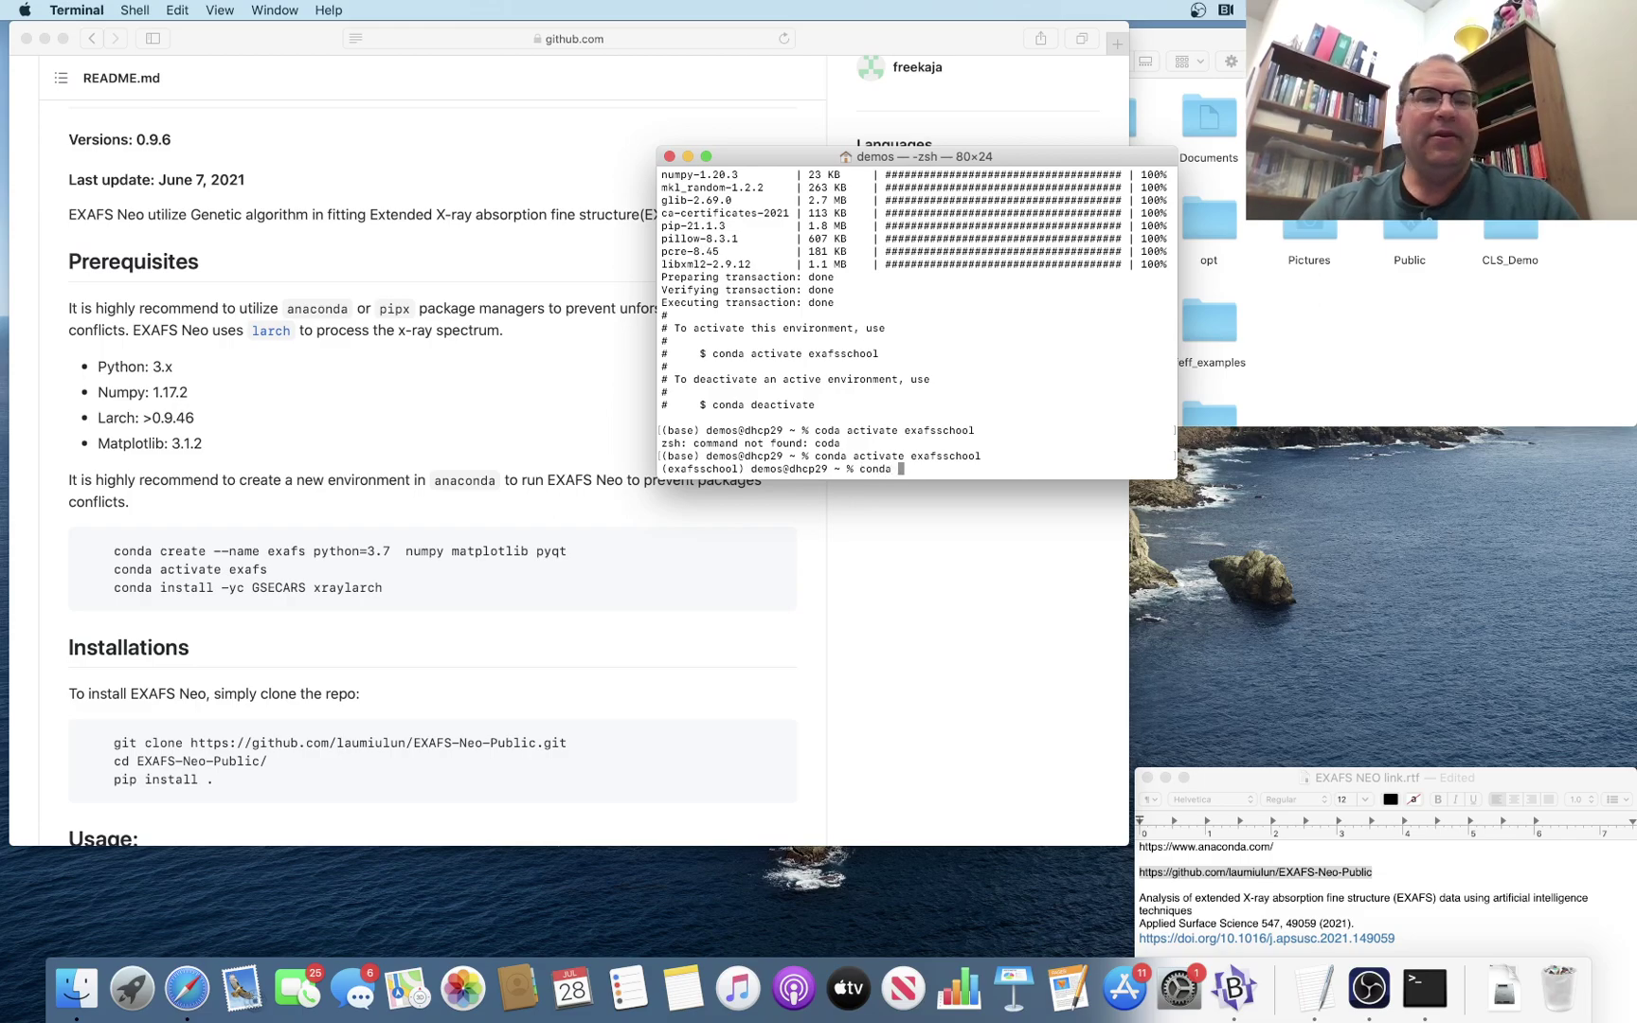
{"action": "type", "text": "install "}
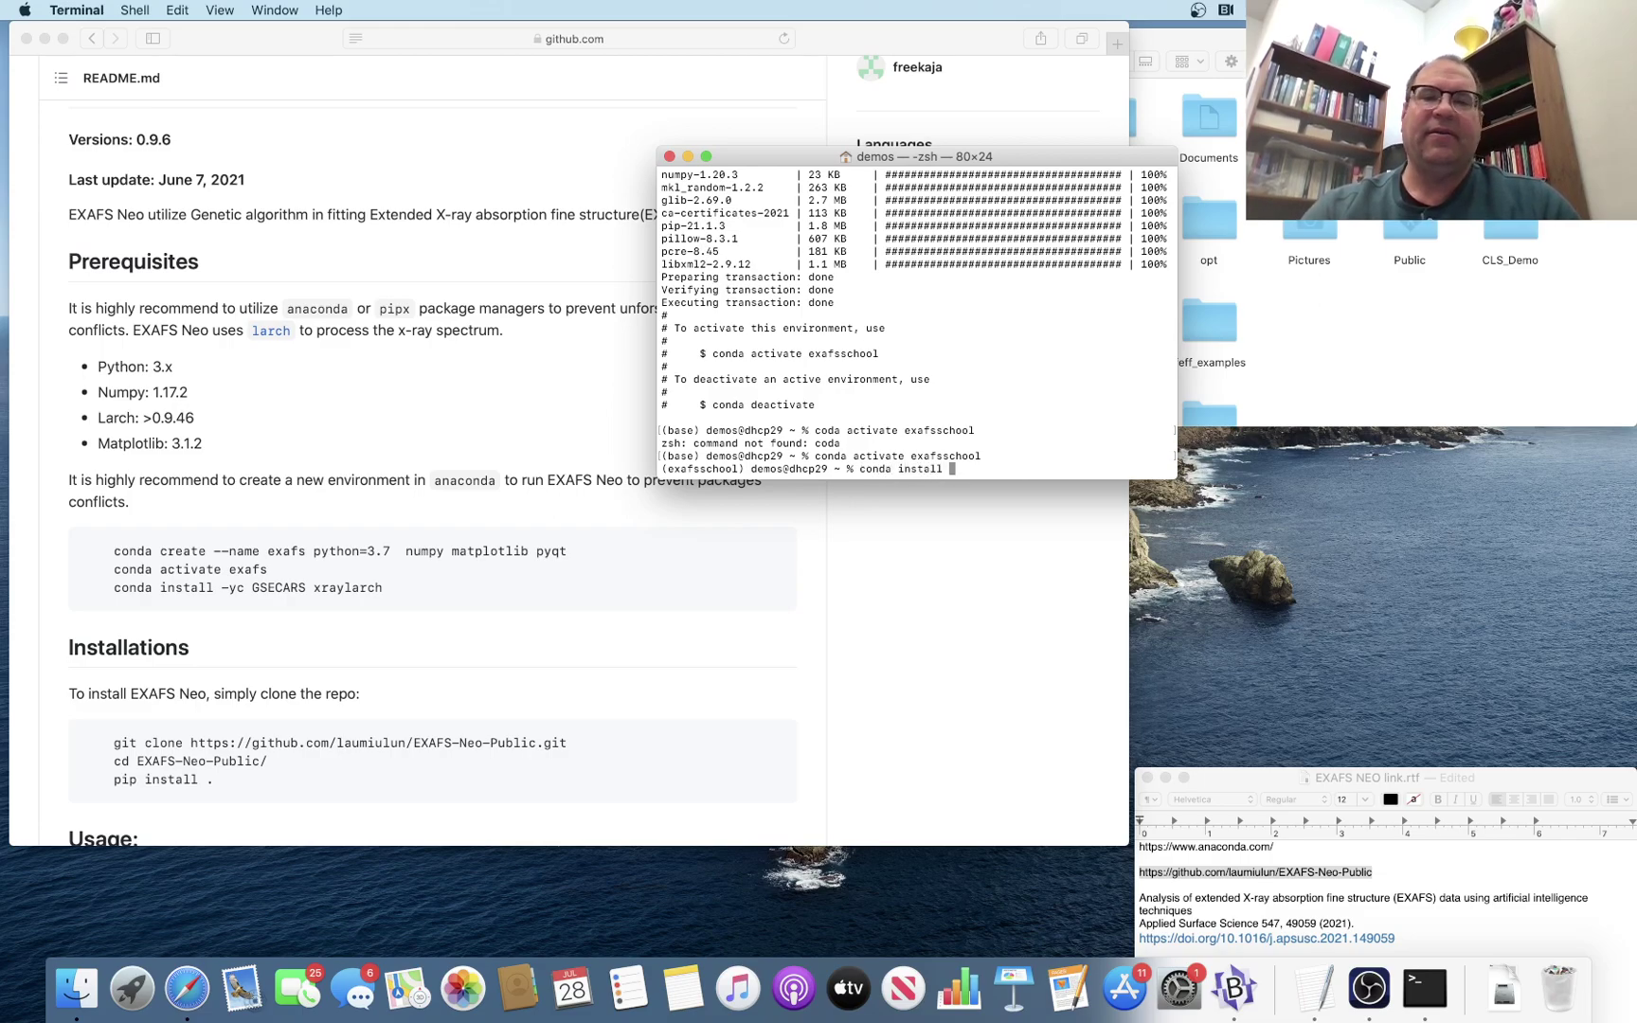
{"action": "type", "text": "-yc "}
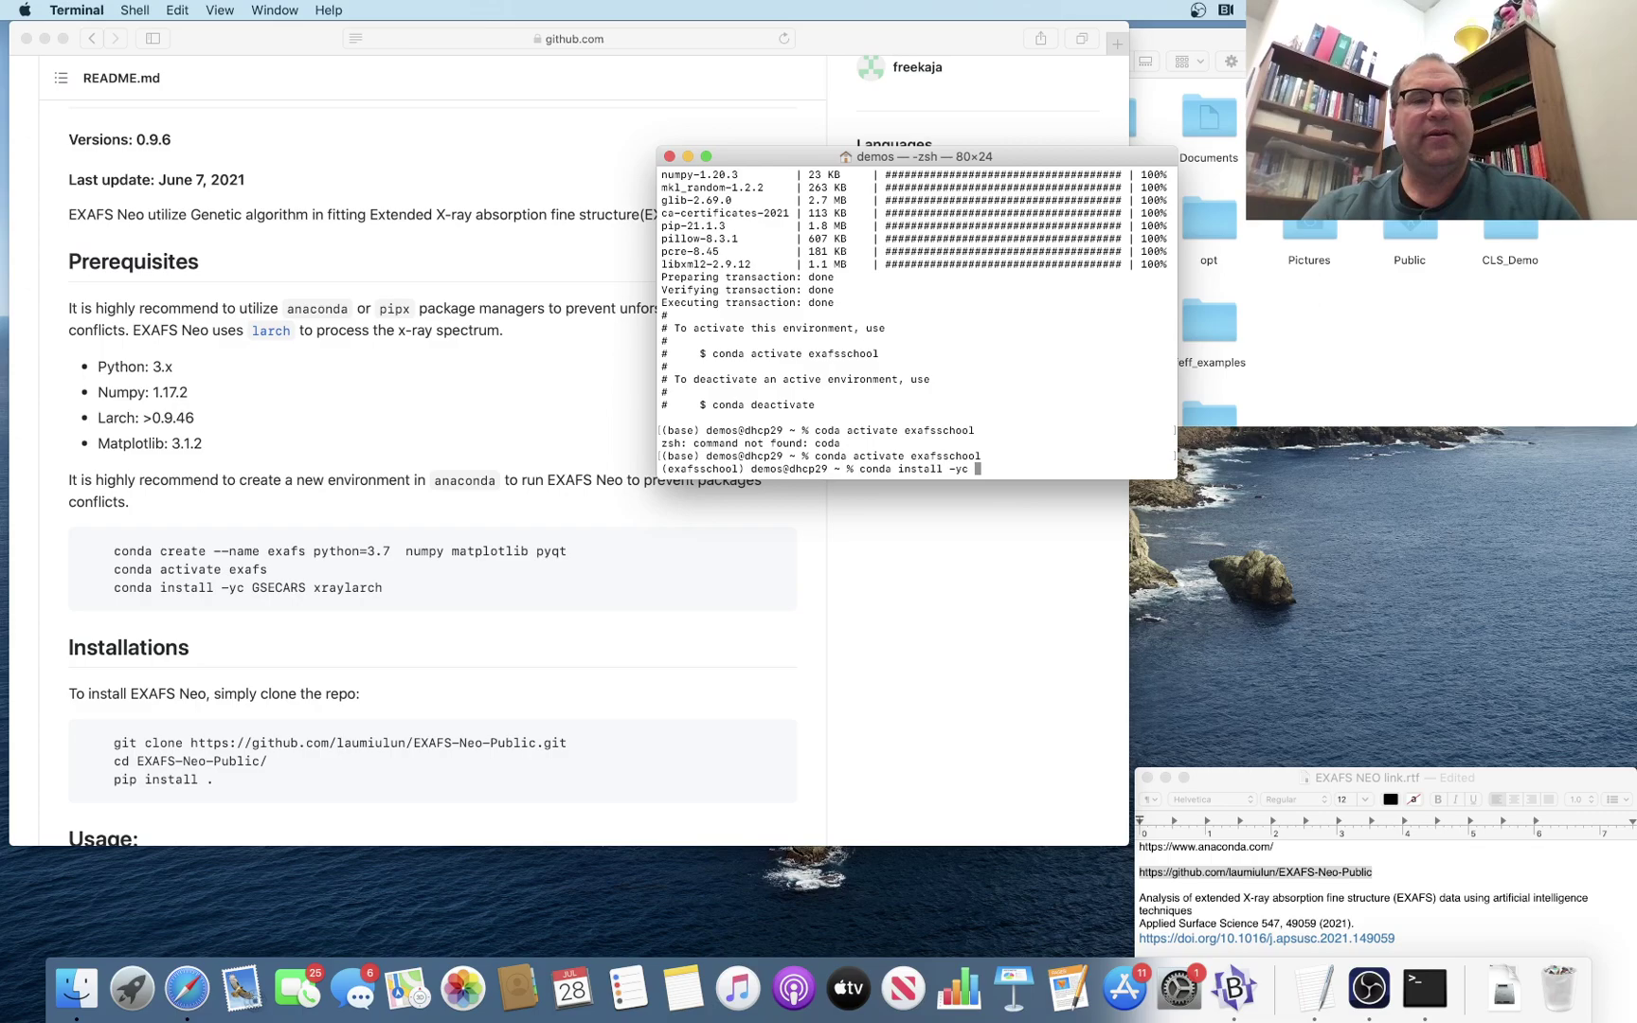
{"action": "type", "text": "GSE"}
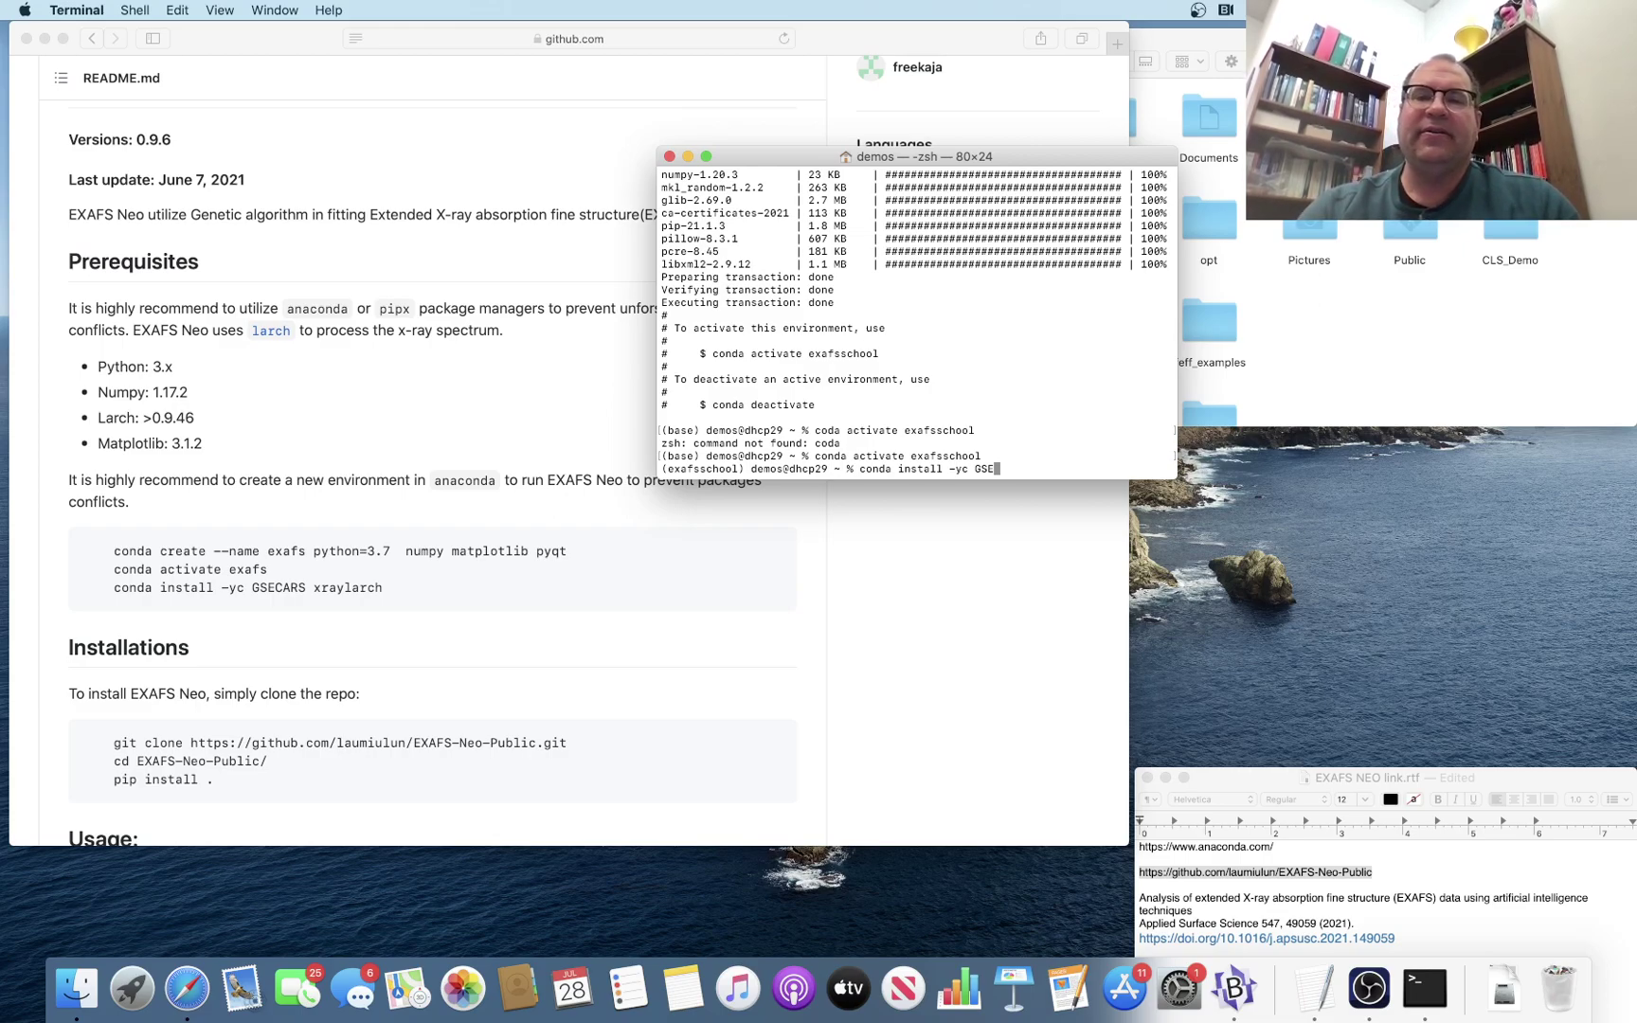
{"action": "type", "text": "CARS"}
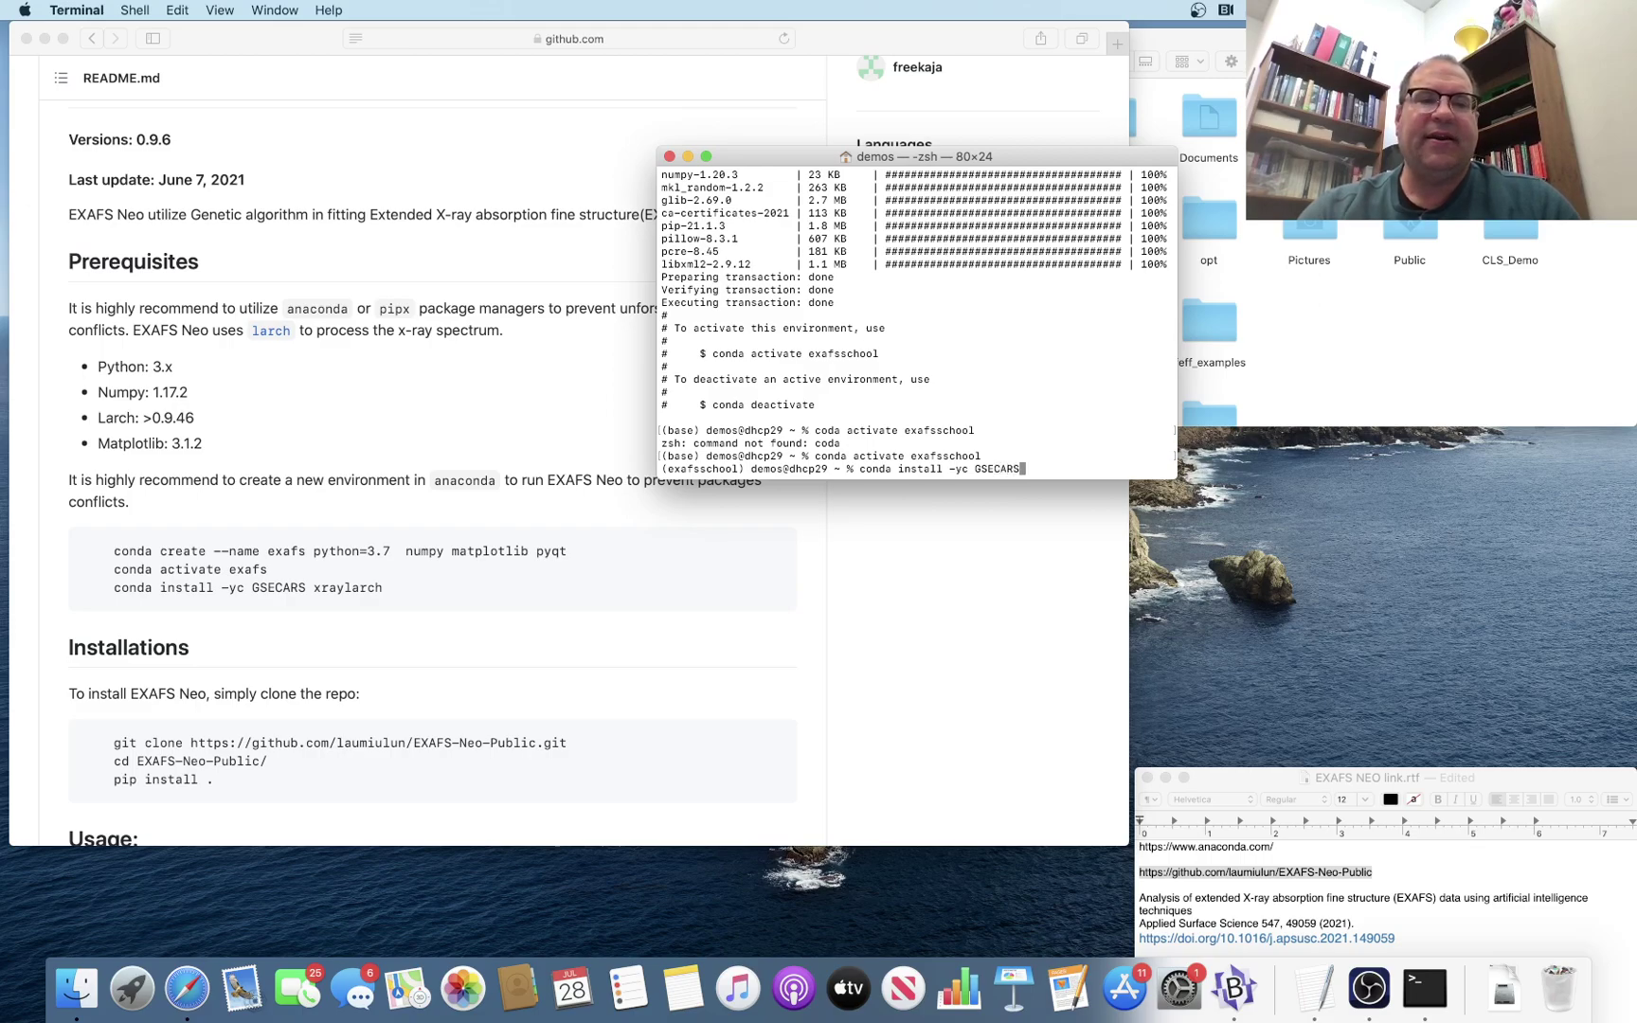
{"action": "type", "text": " xra"}
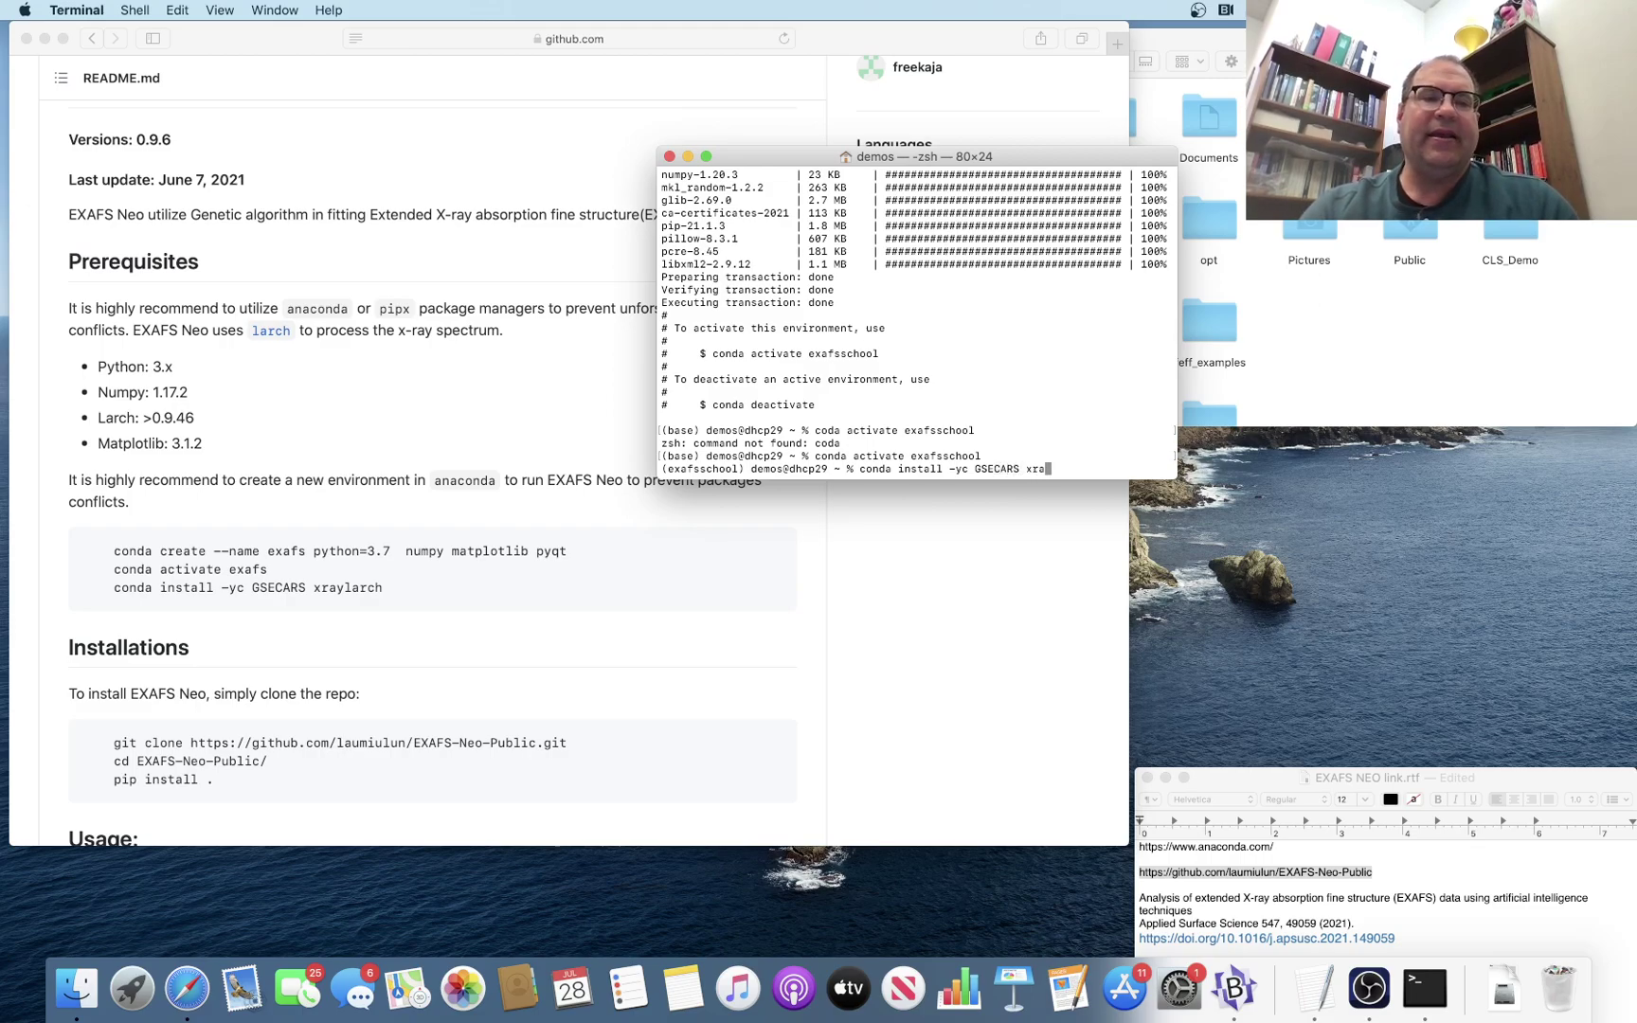
{"action": "type", "text": "ylarch"}
{"action": "key", "text": "Return"}
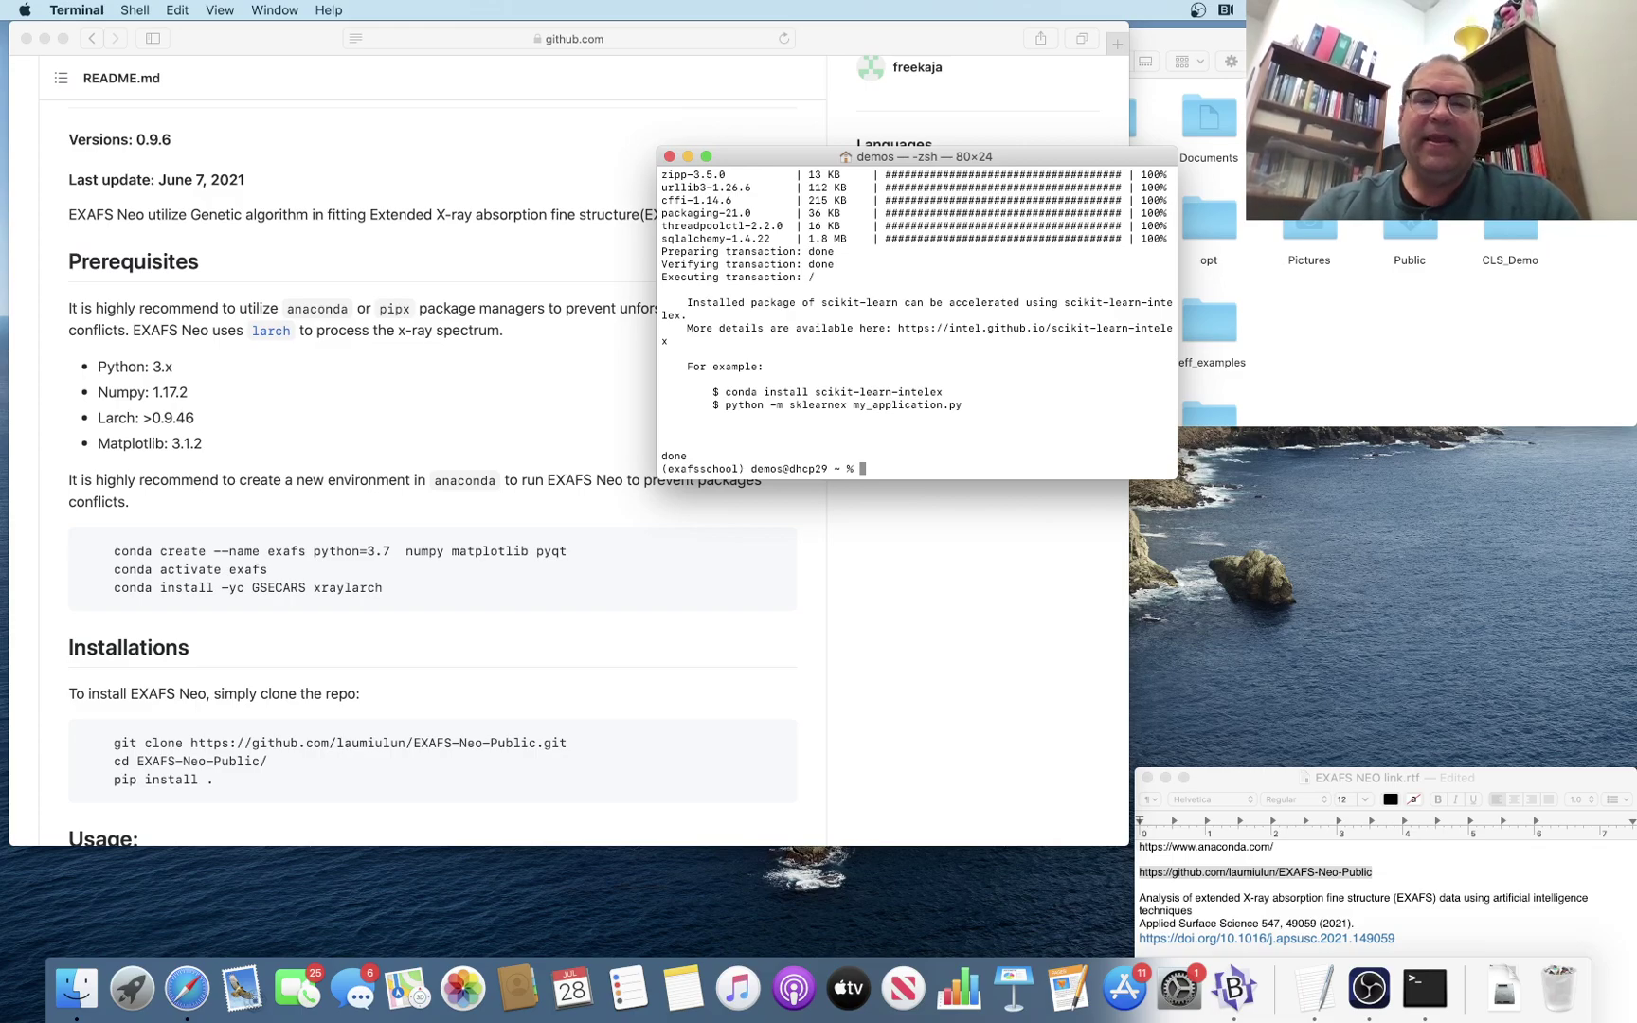
Run git clone on the EXAFS-Neo-Public GitHub URL, receiving all 587 objects
{"action": "type", "text": "gi"}
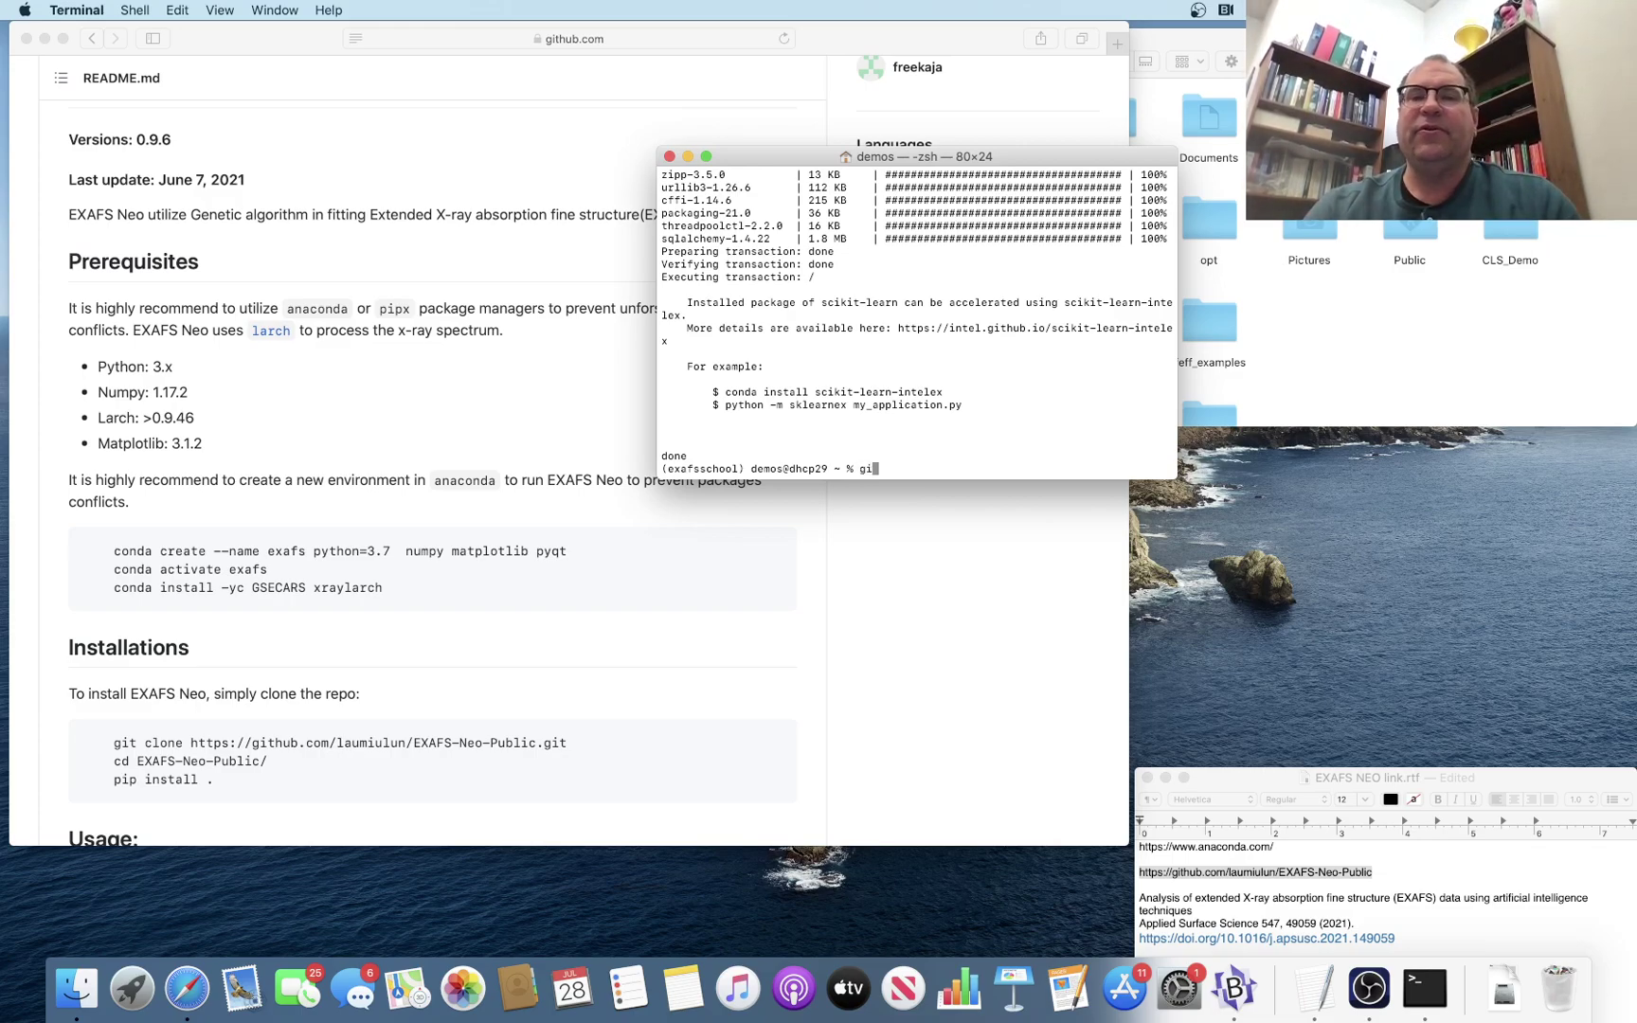
{"action": "type", "text": "t clo"}
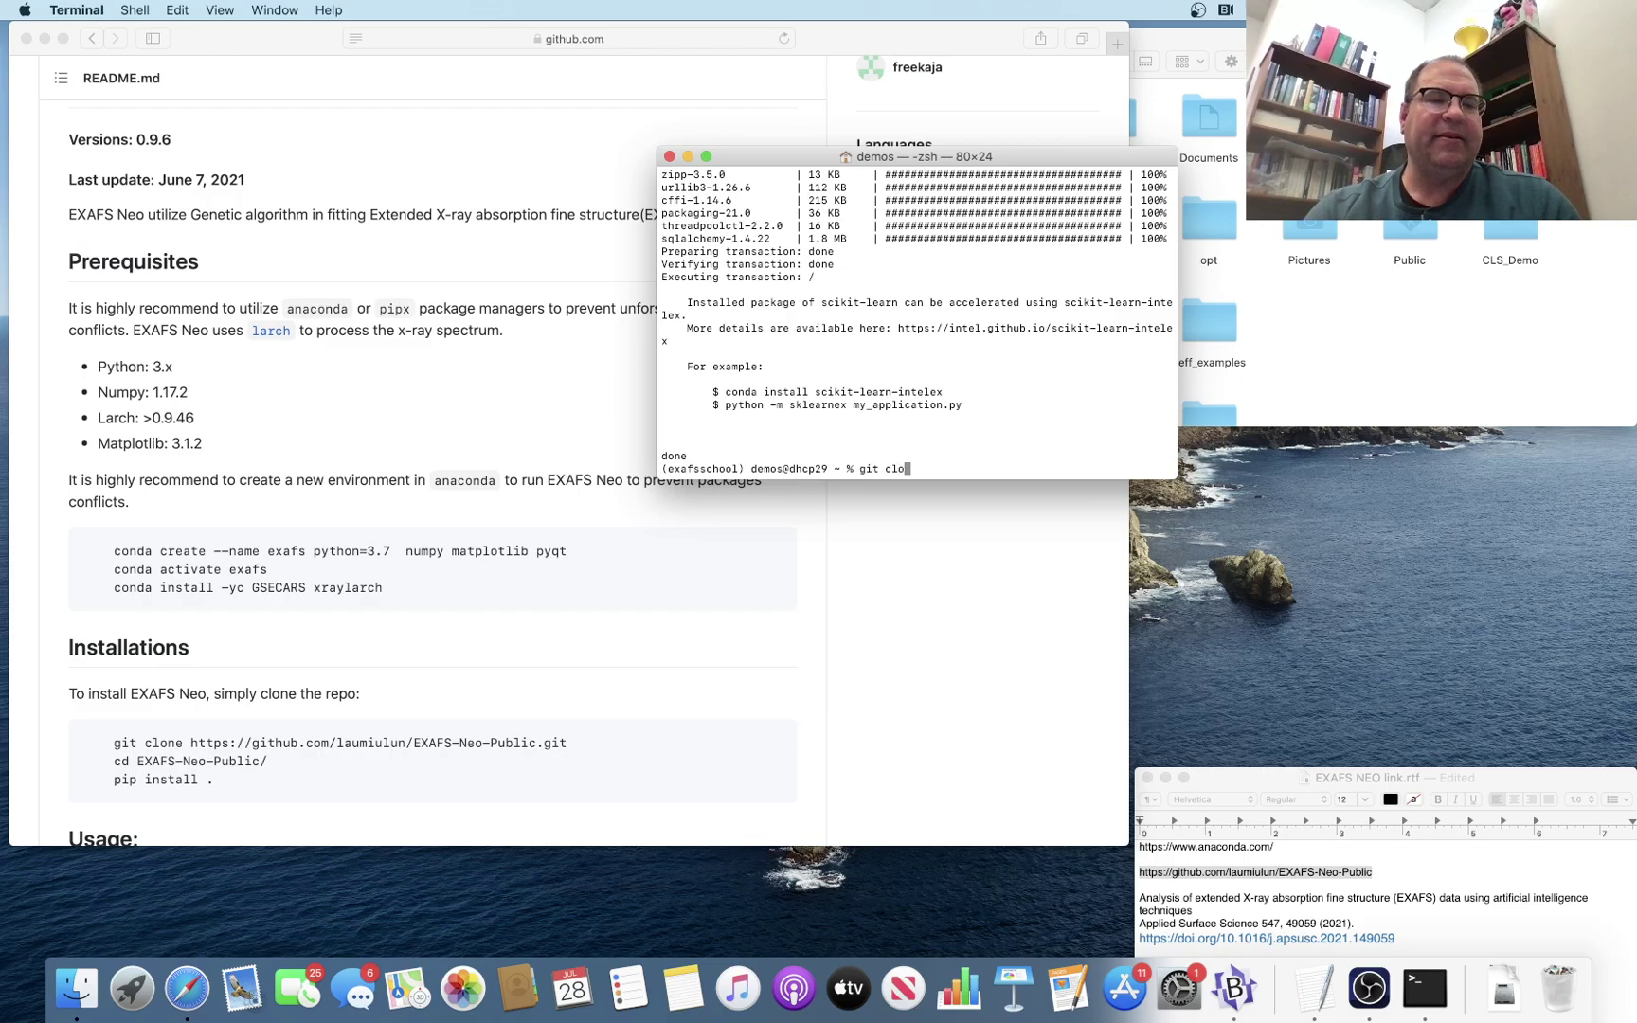
{"action": "type", "text": "ne http"}
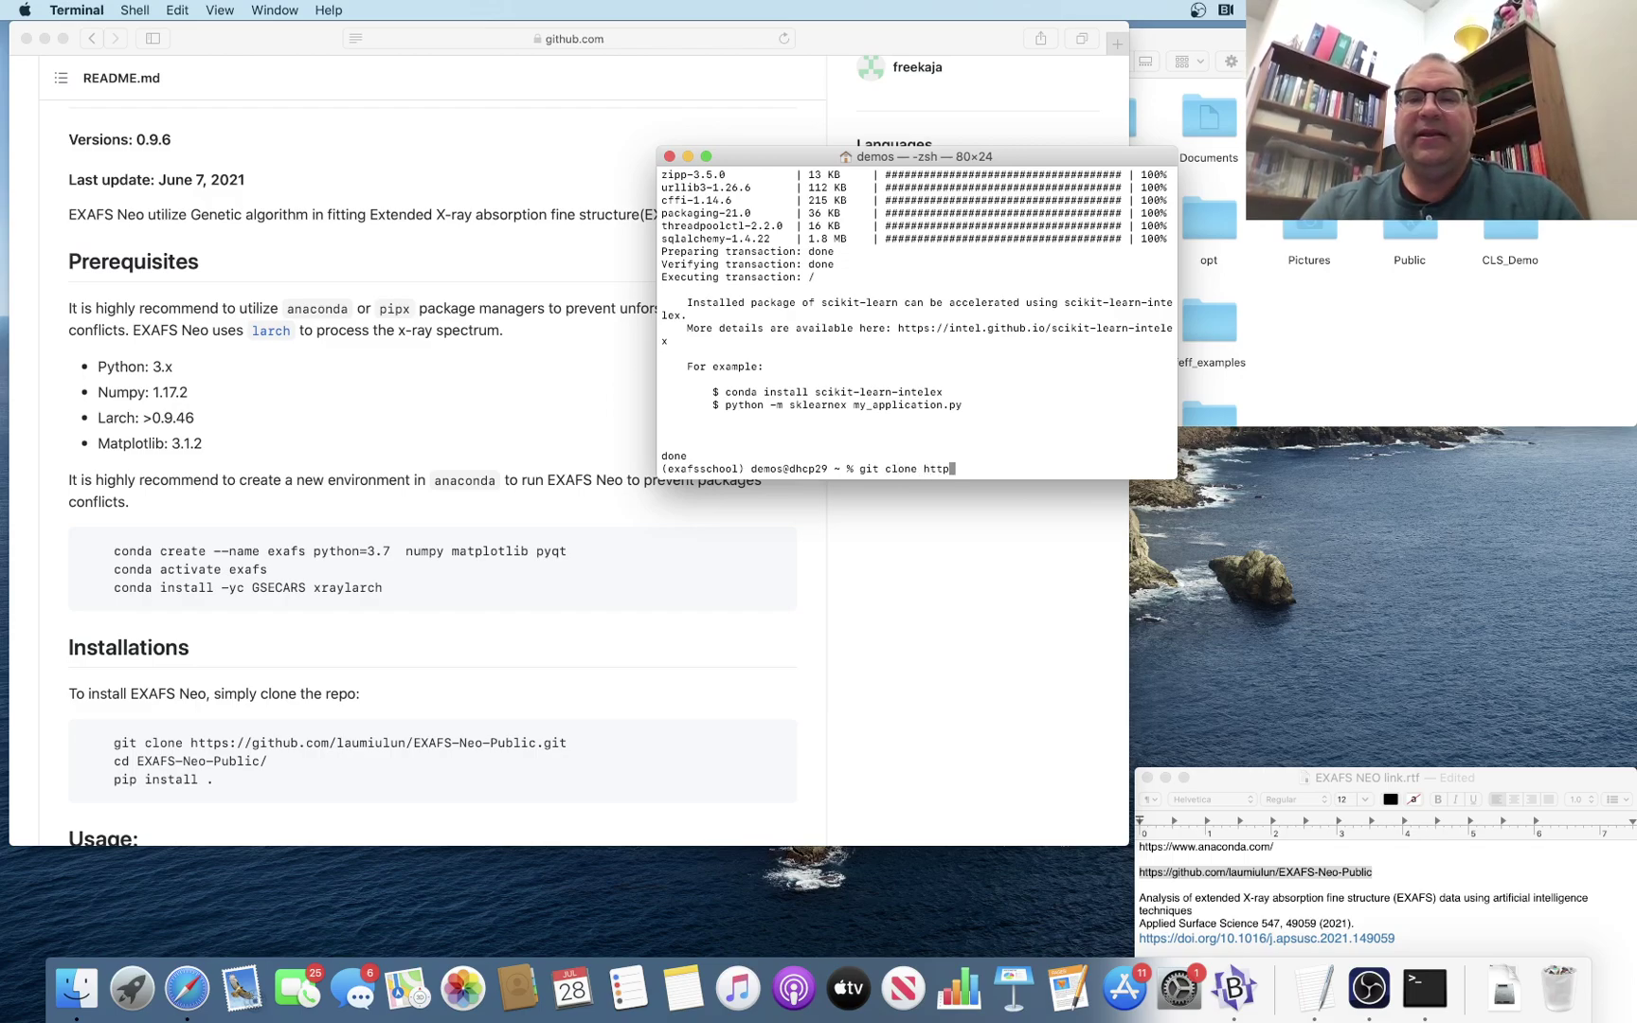
{"action": "type", "text": "s://"}
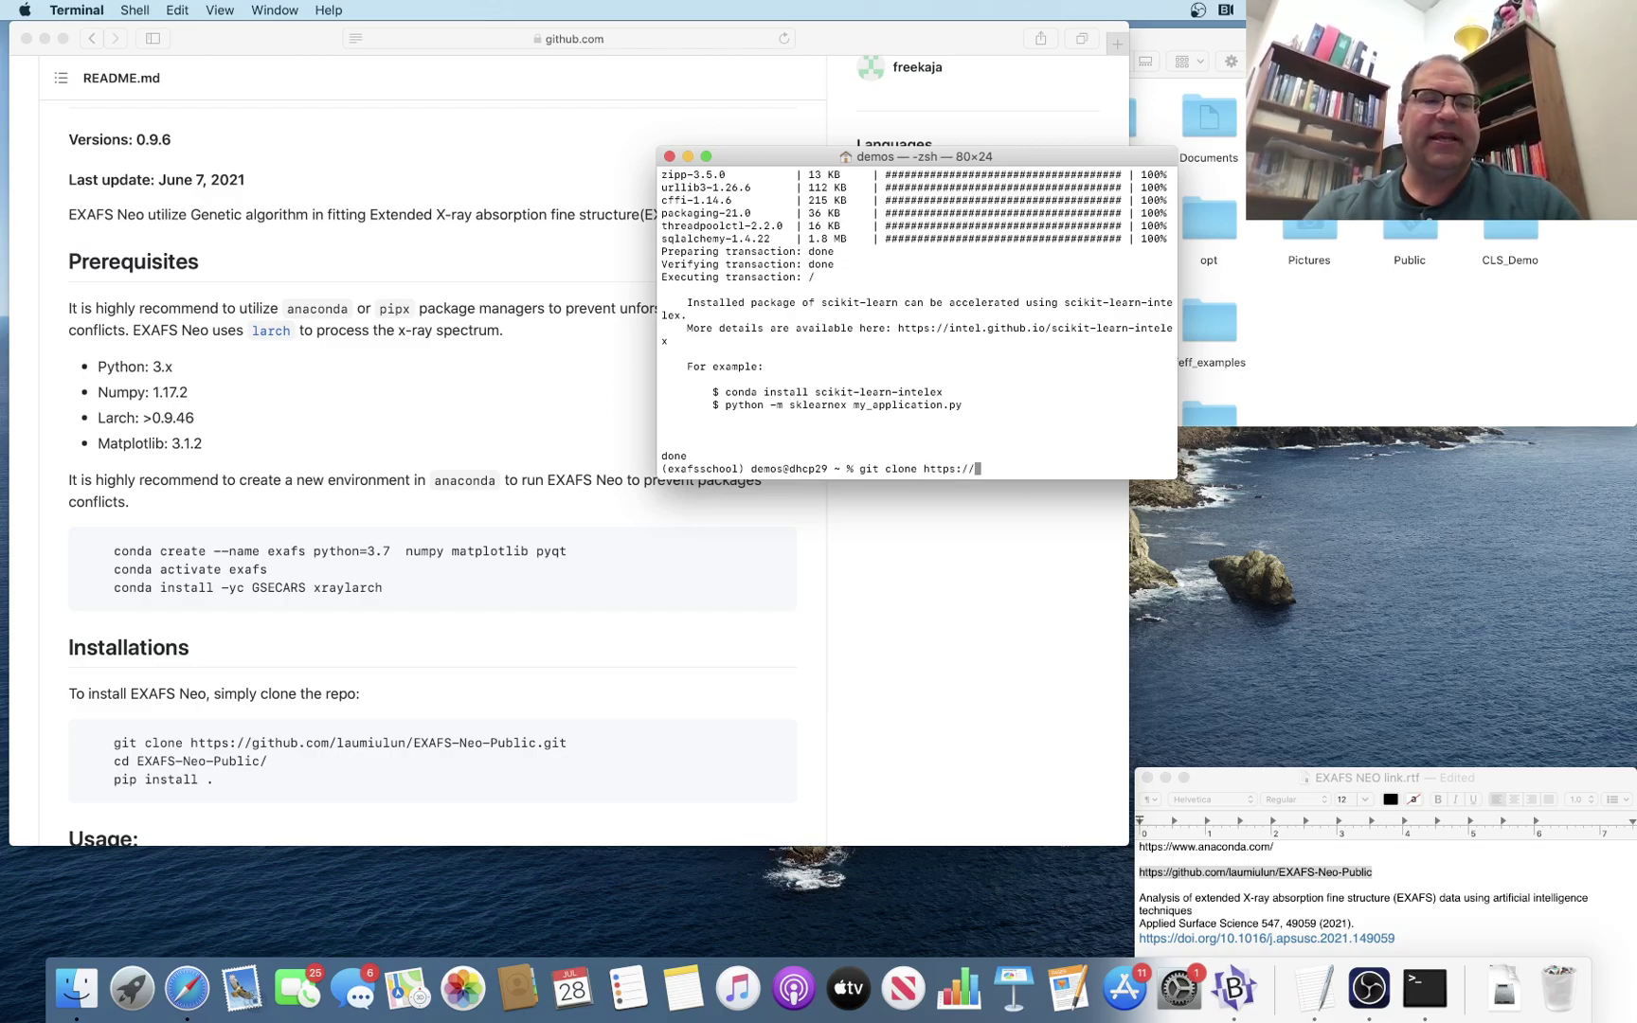
{"action": "type", "text": "githu"}
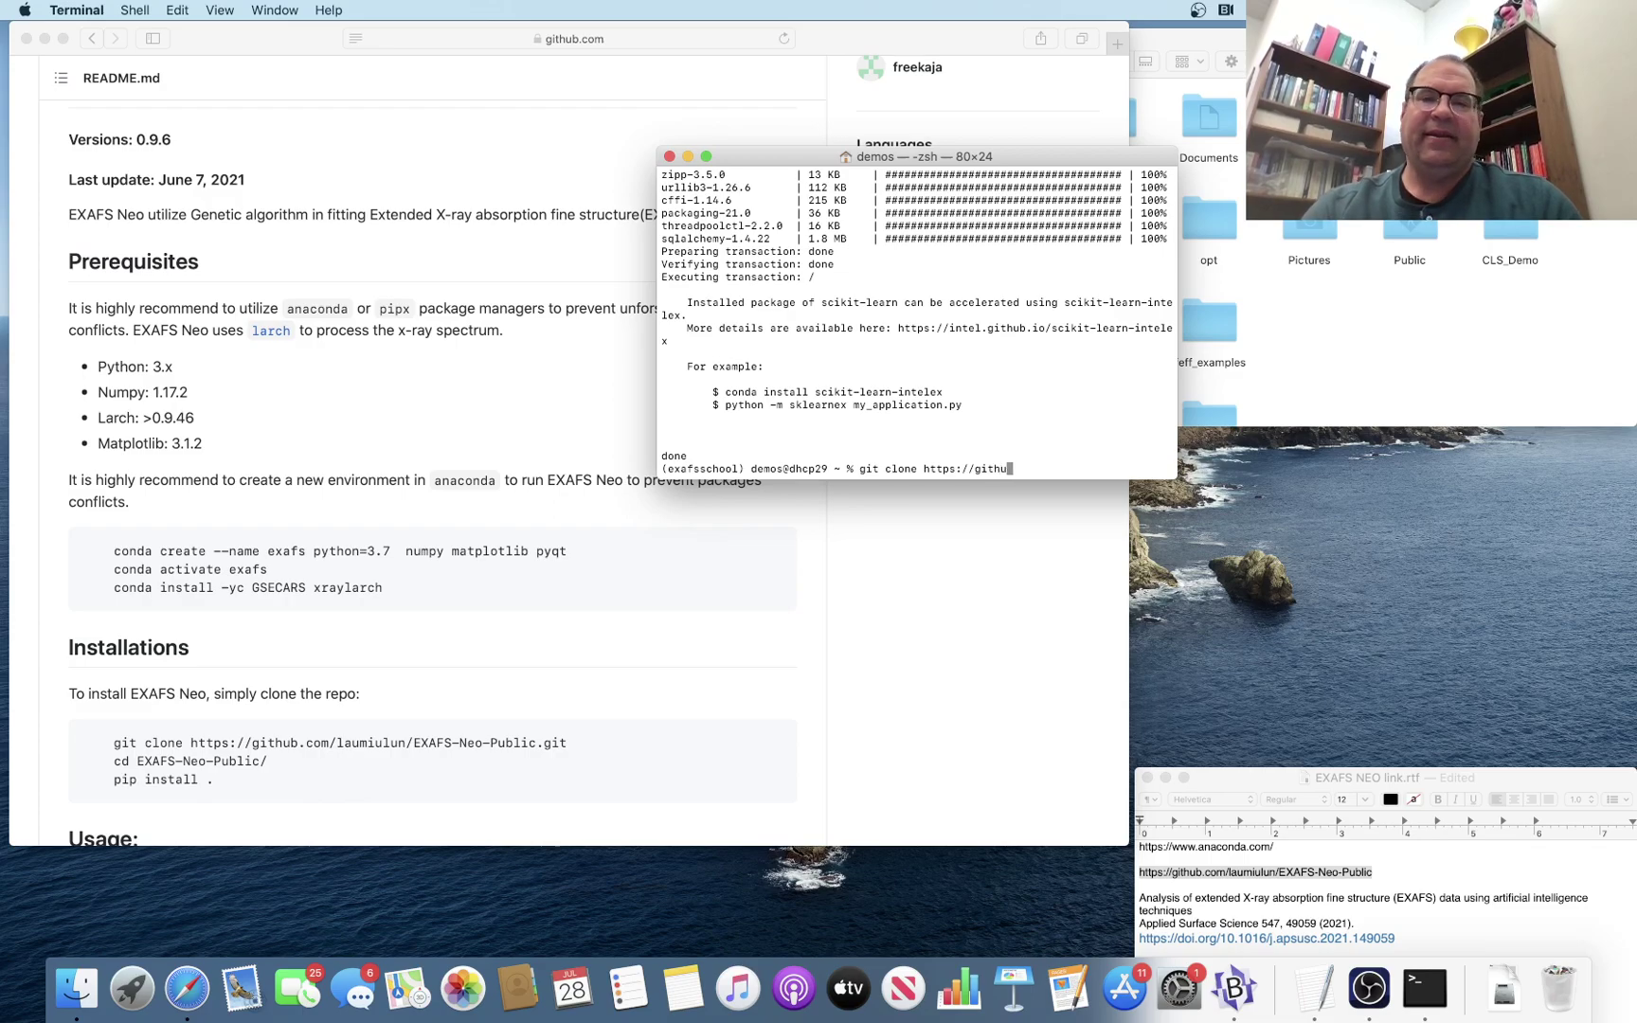
{"action": "type", "text": "b.com/"}
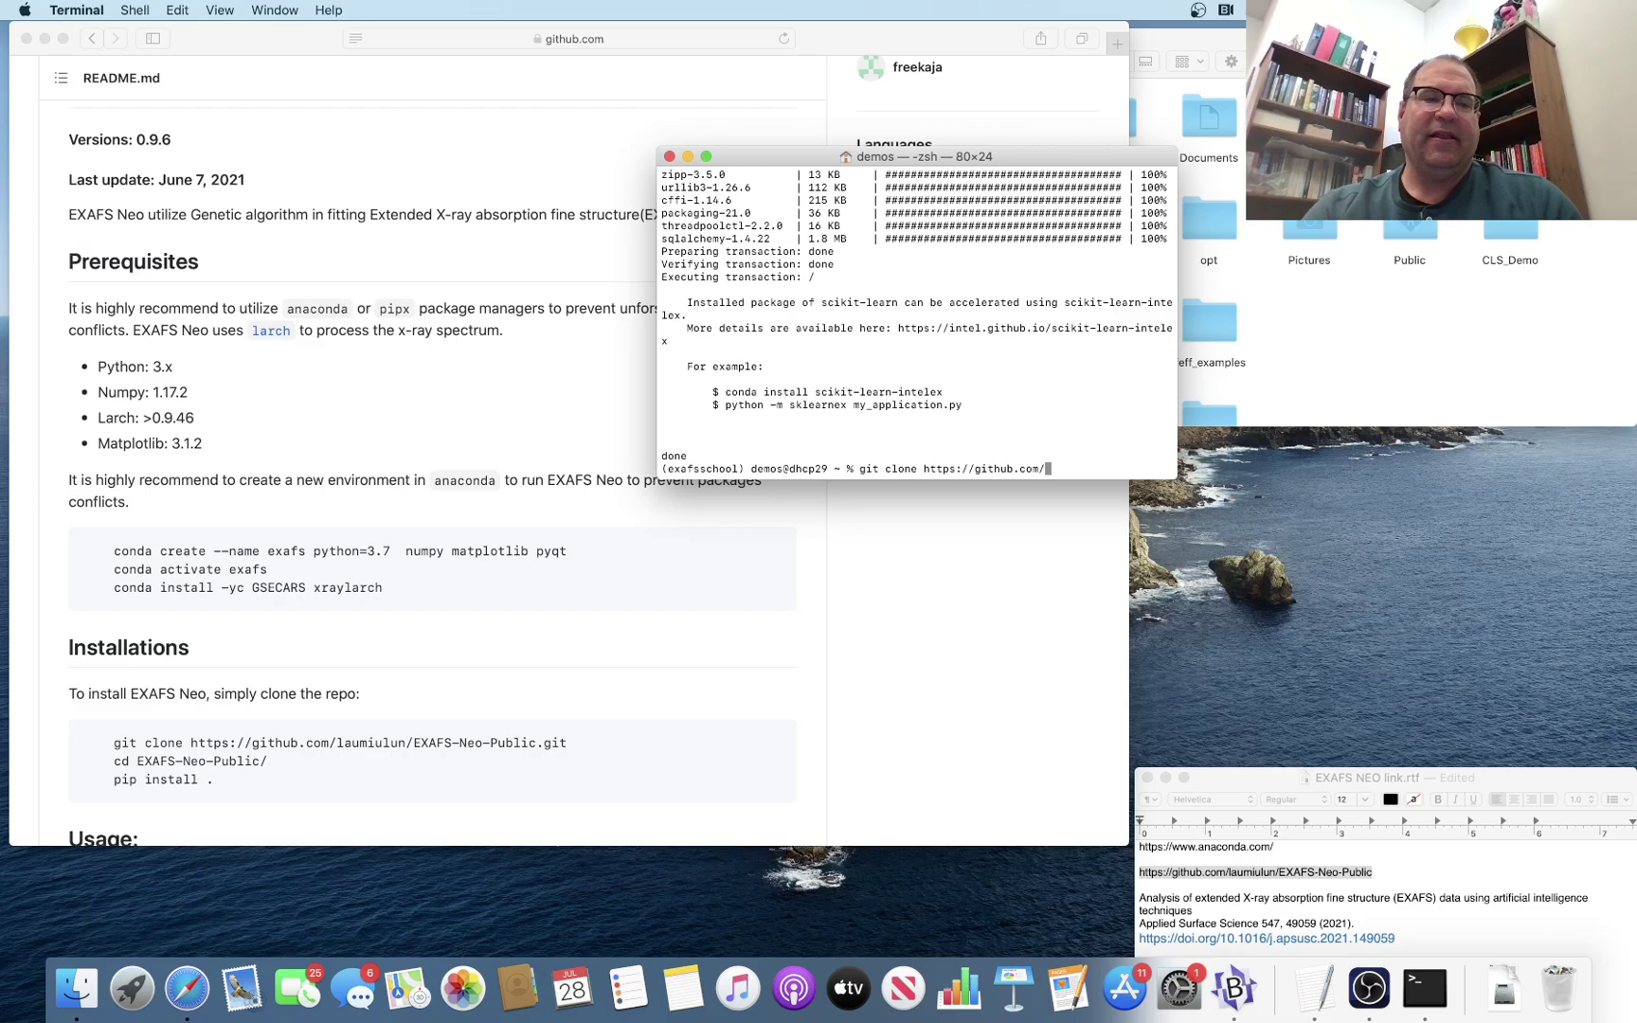
{"action": "type", "text": "la"}
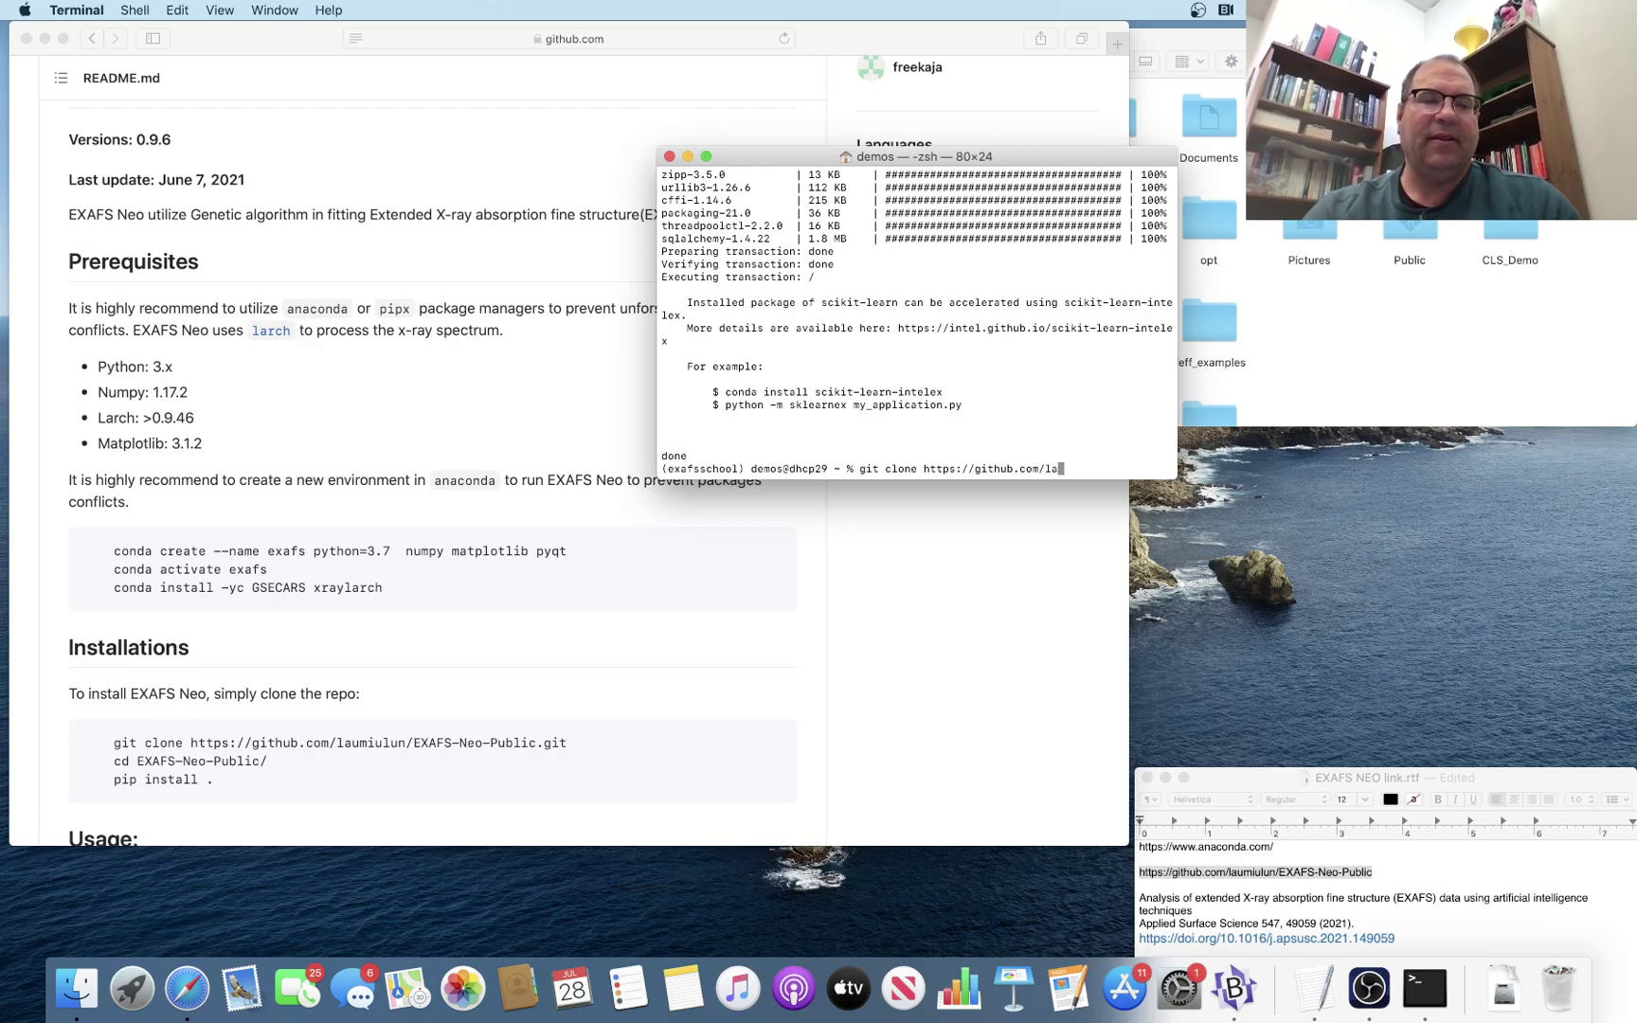
{"action": "type", "text": "umiulun/"}
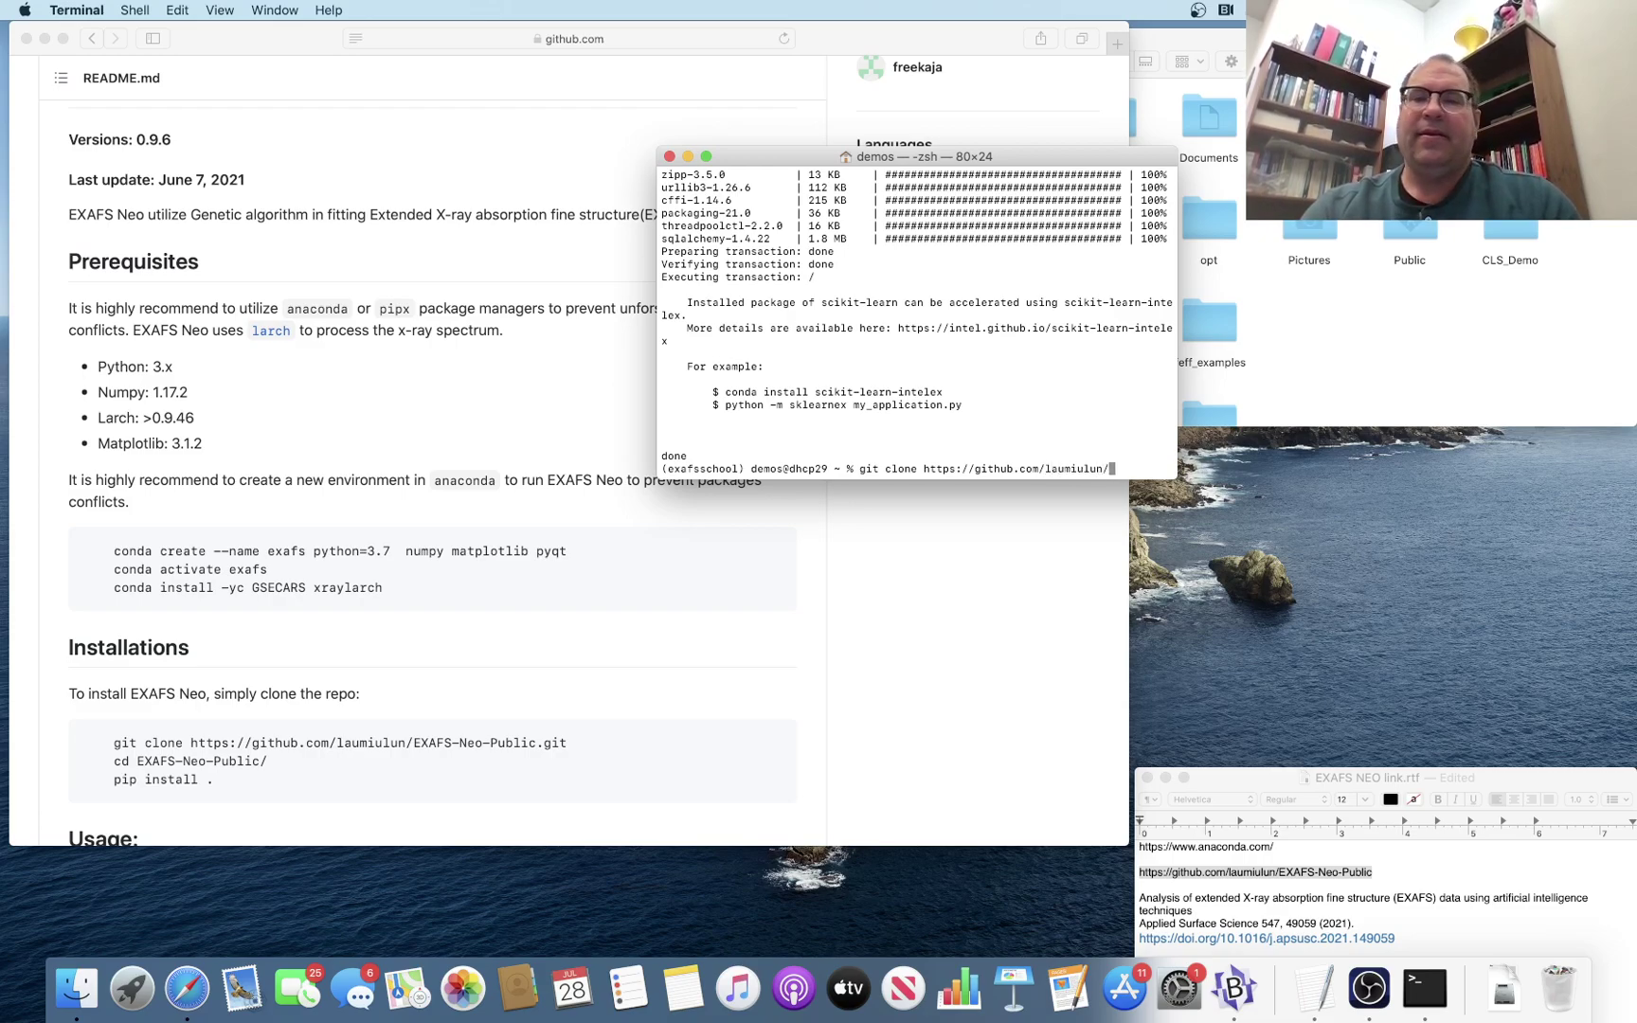
{"action": "type", "text": "EXAFS"}
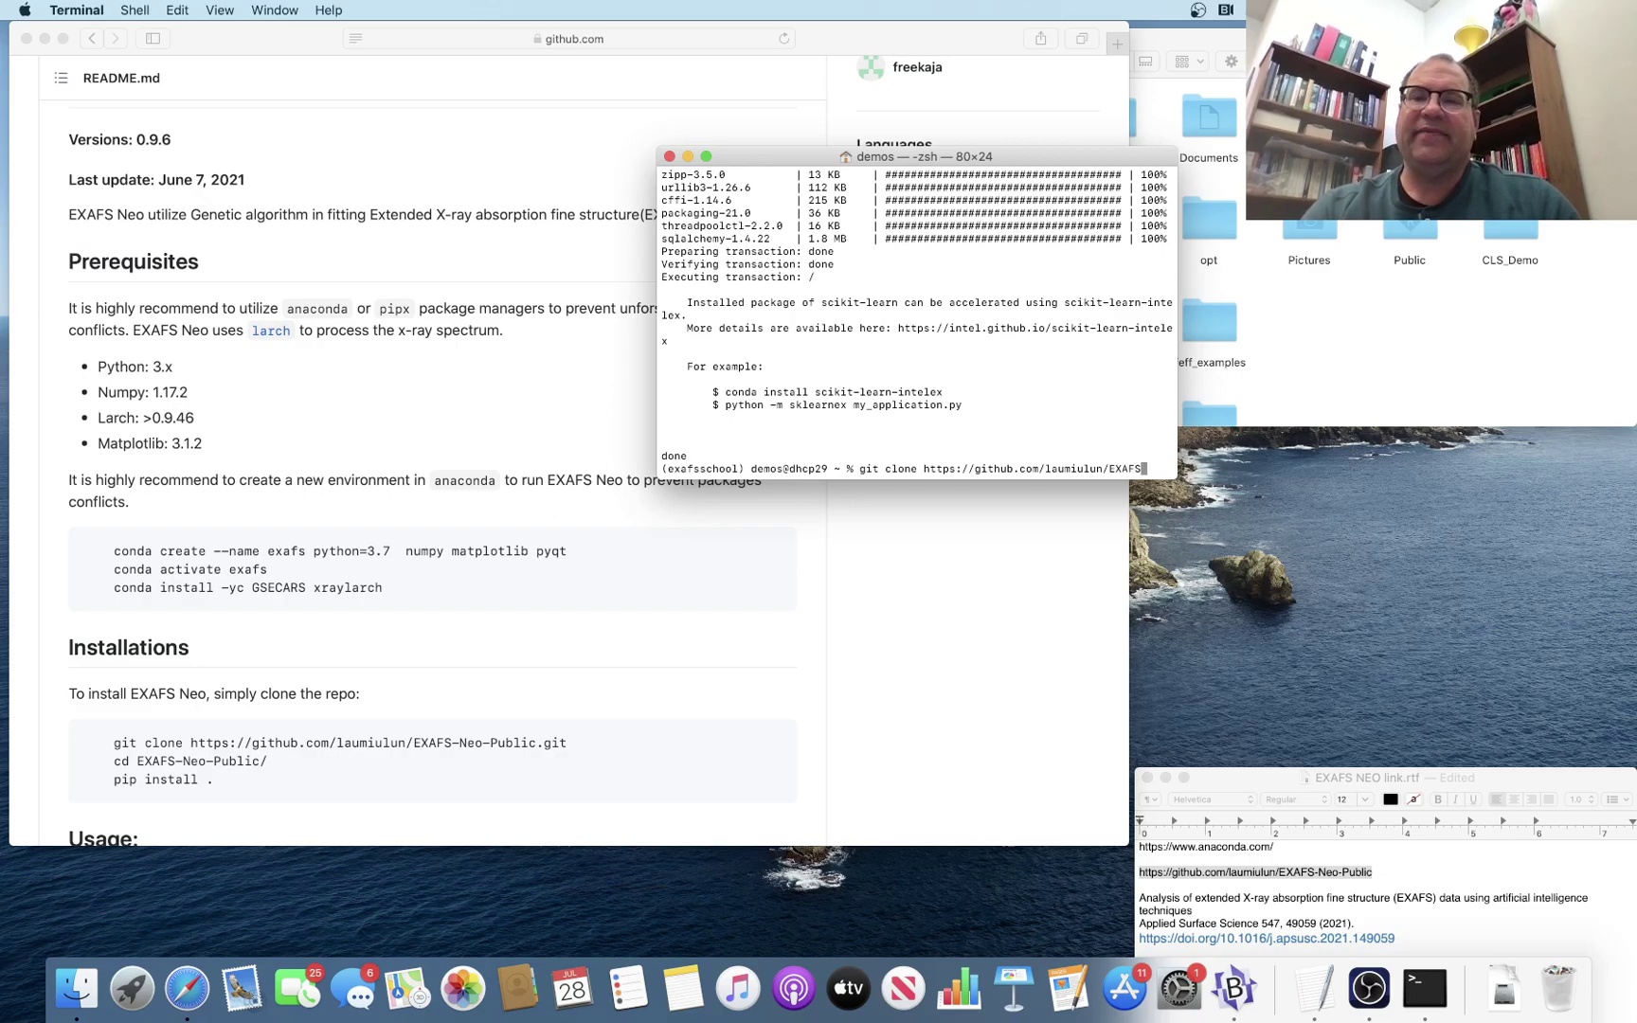
{"action": "type", "text": "-Neo"}
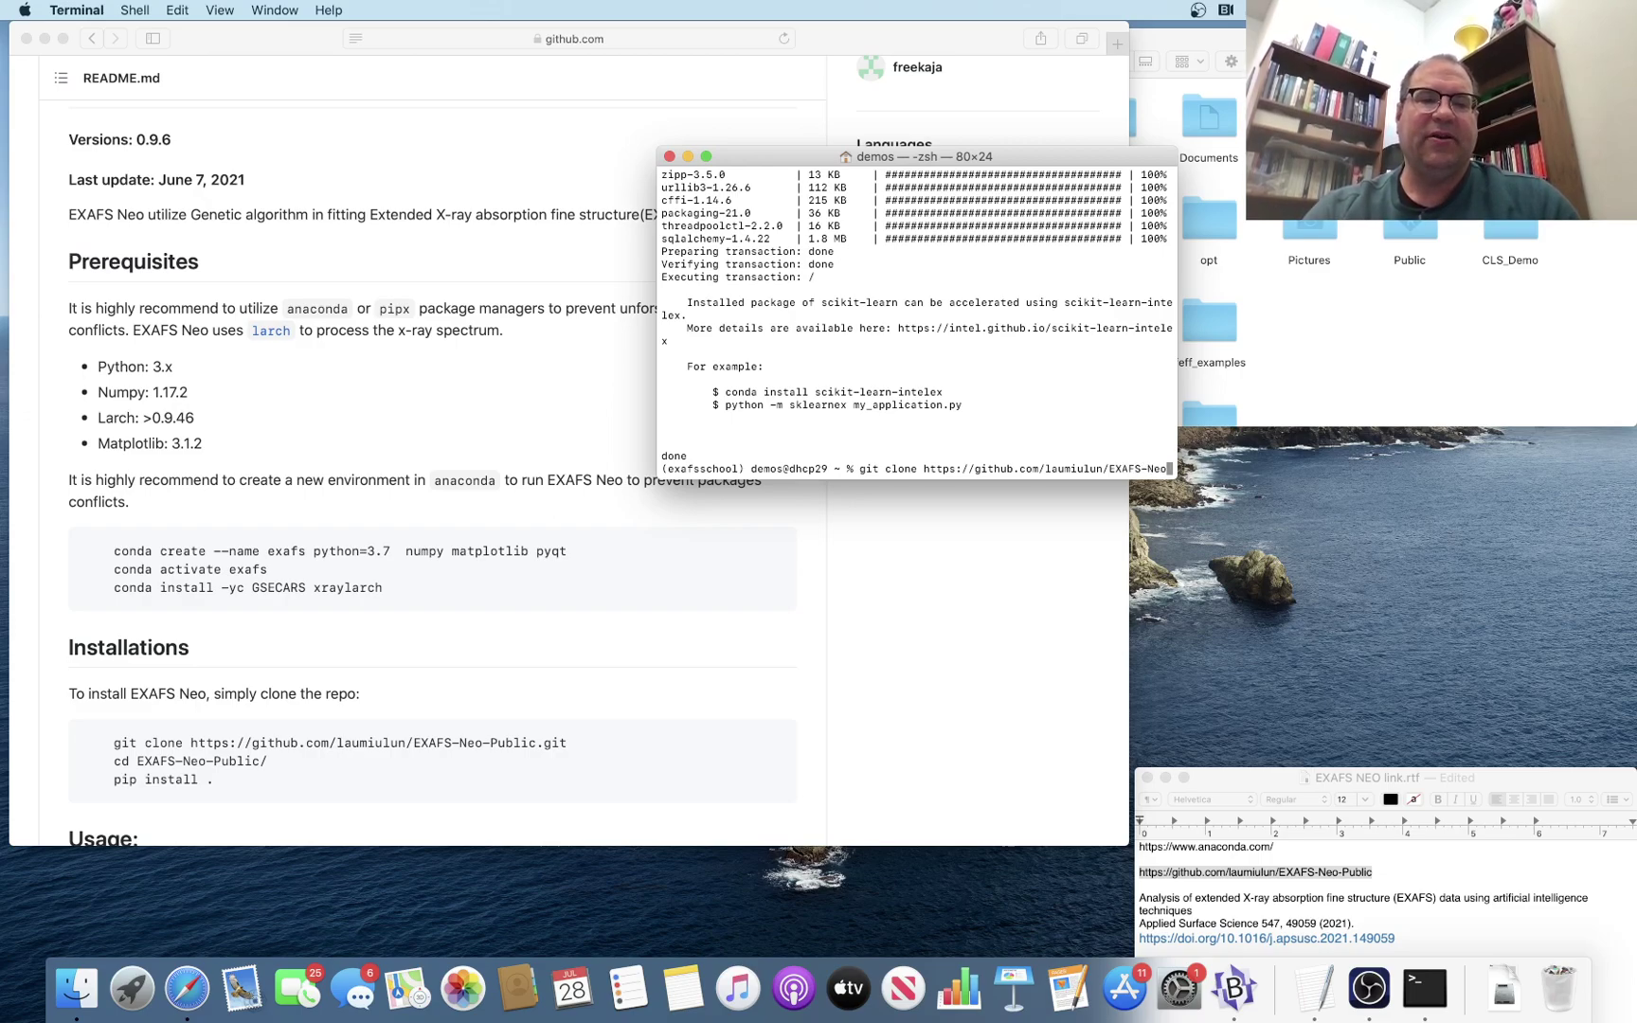
{"action": "type", "text": "-Publ"}
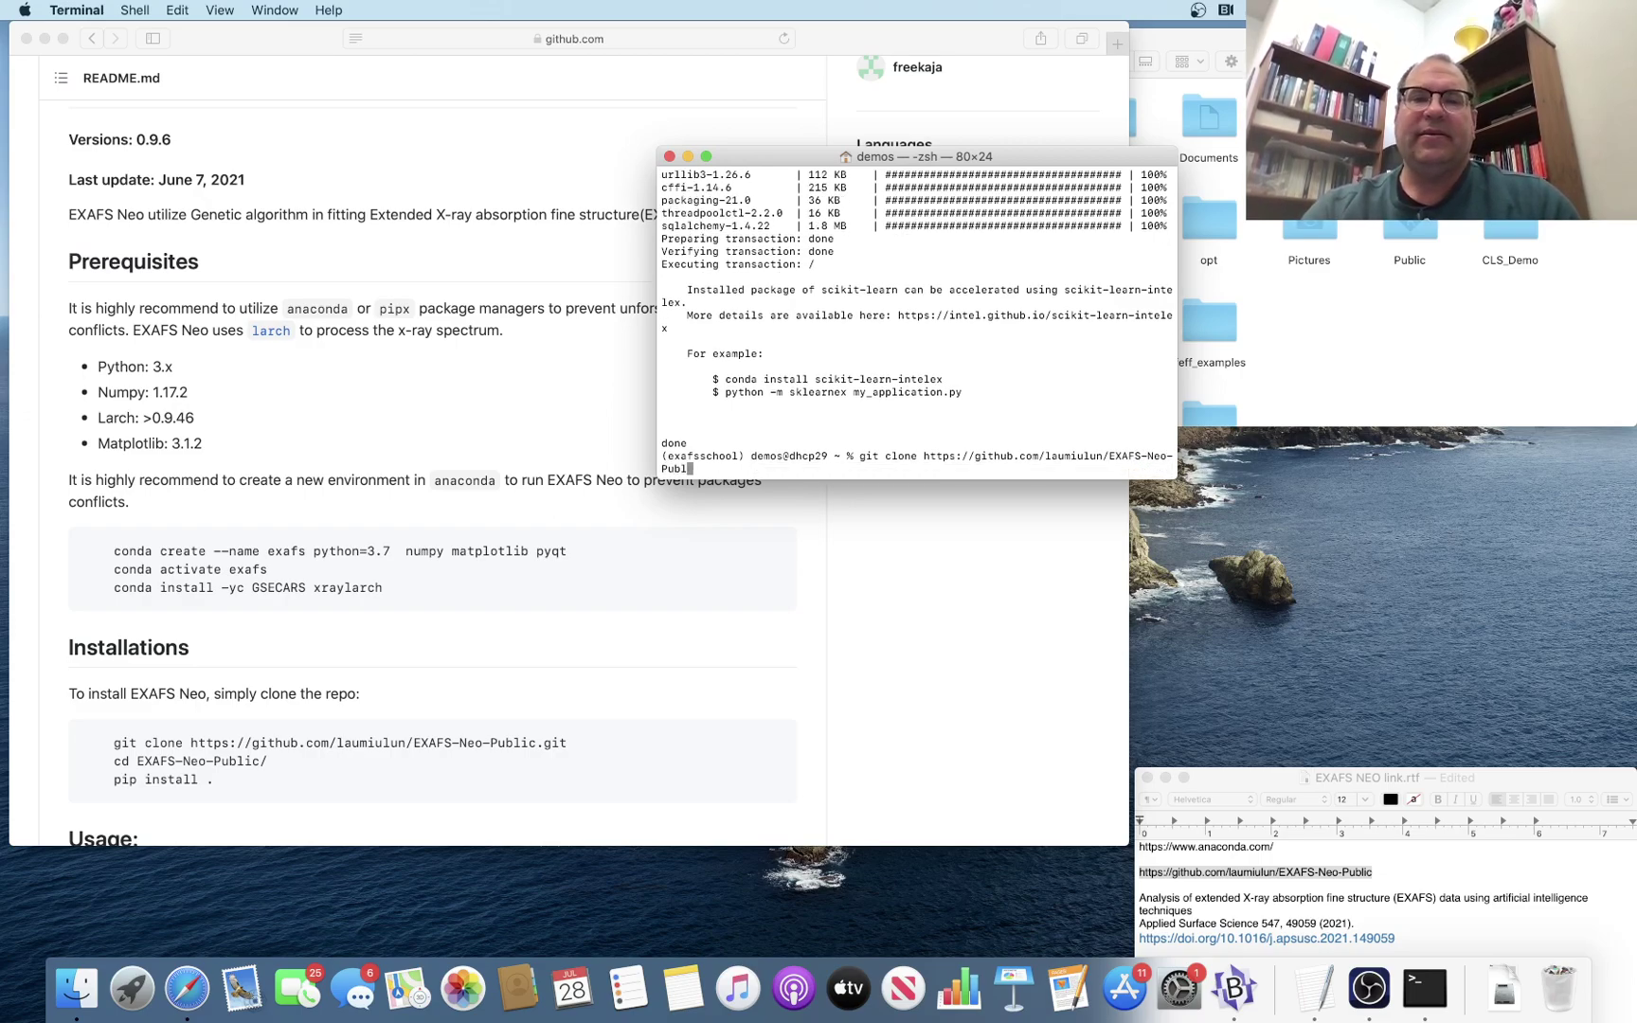
{"action": "type", "text": "ic.git"}
{"action": "key", "text": "Return"}
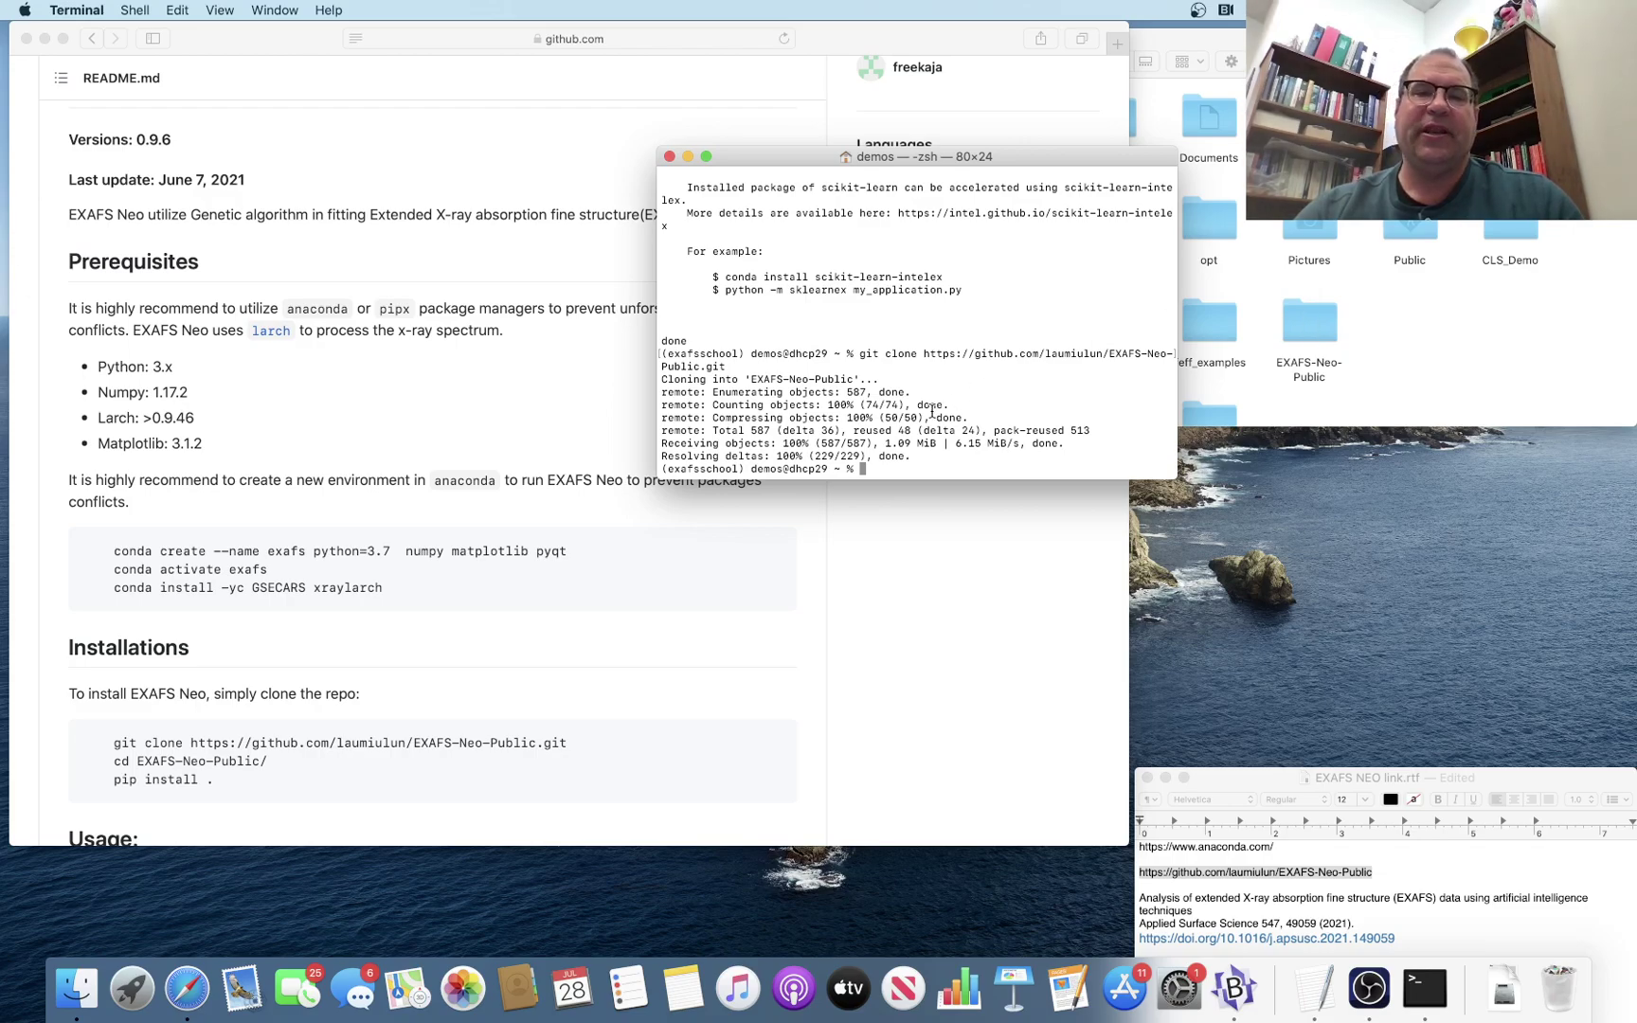
Change into EXAFS-Neo-Public and run 'pip install .' to install exafs 0.9.6
{"action": "type", "text": "cd "}
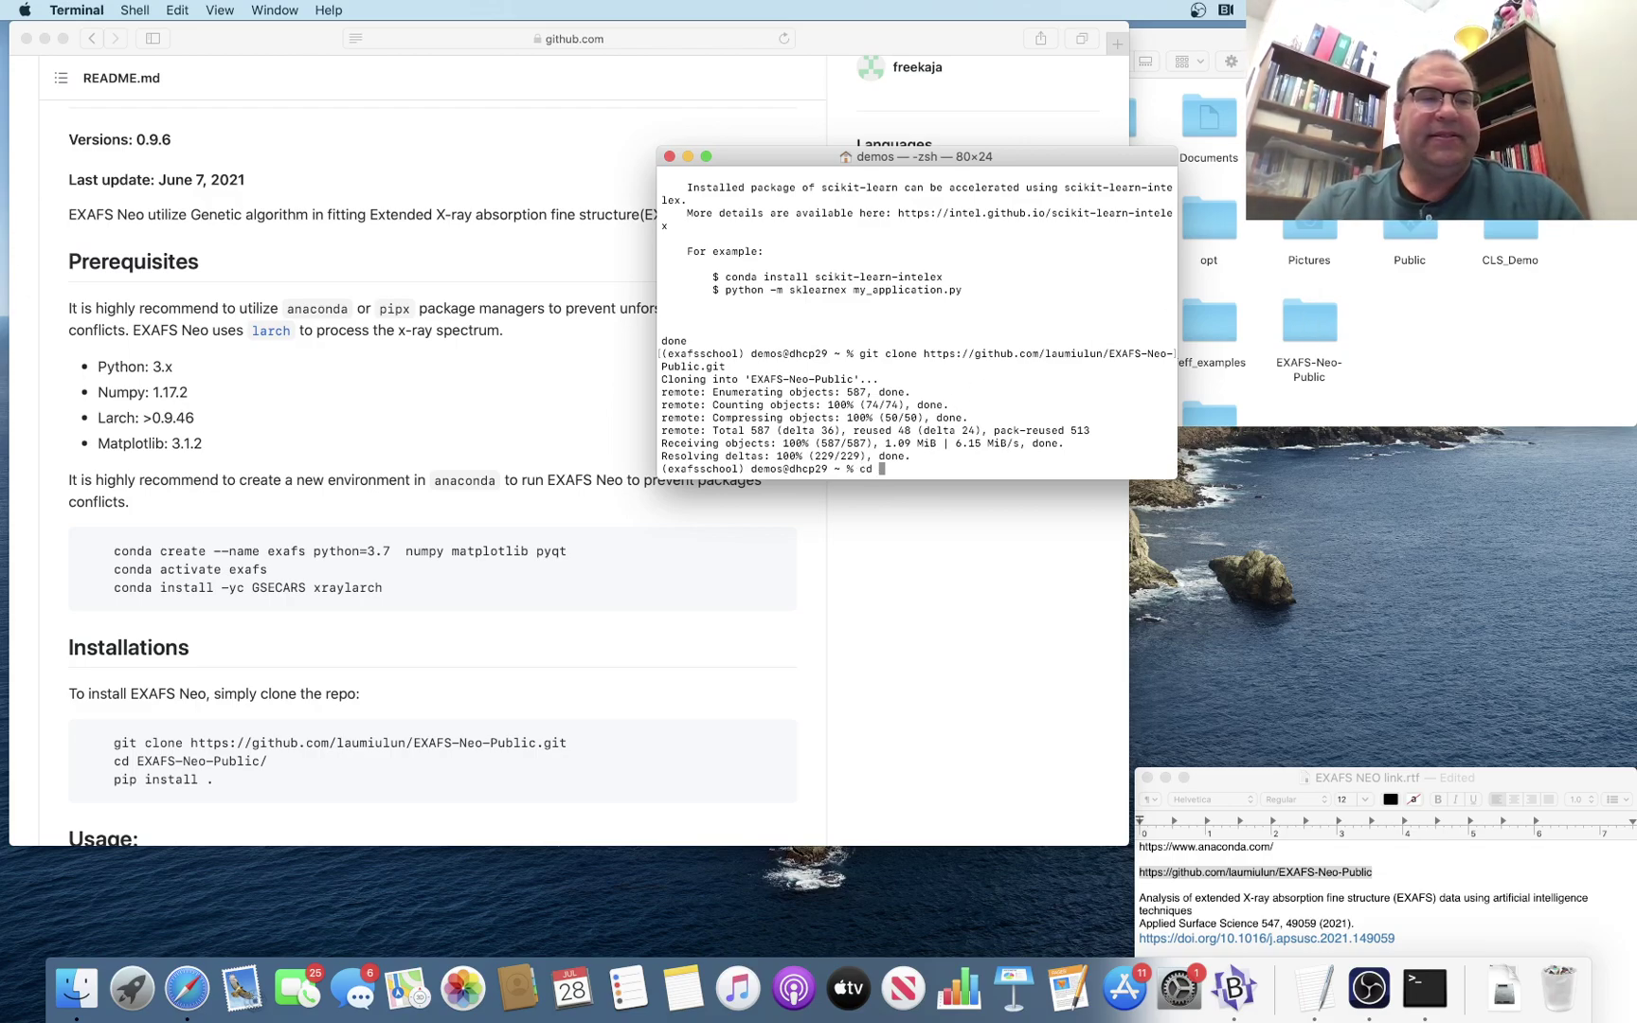
{"action": "type", "text": "EXAF"}
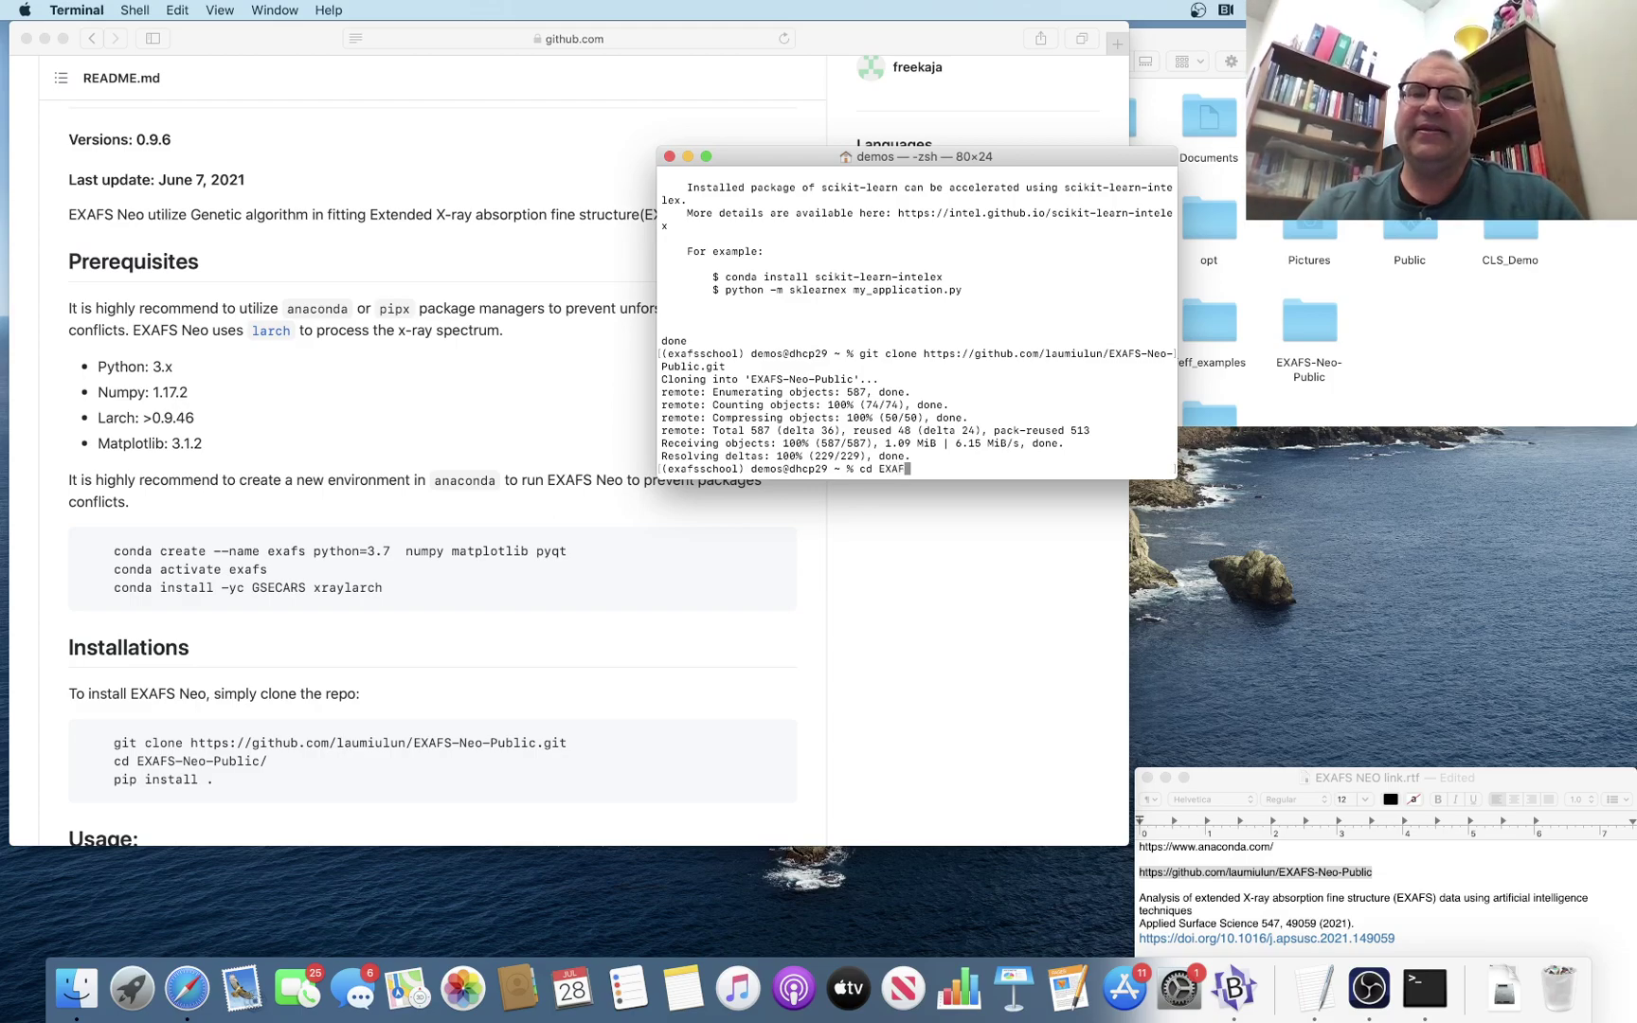
{"action": "type", "text": "S-"}
{"action": "key", "text": "Tab"}
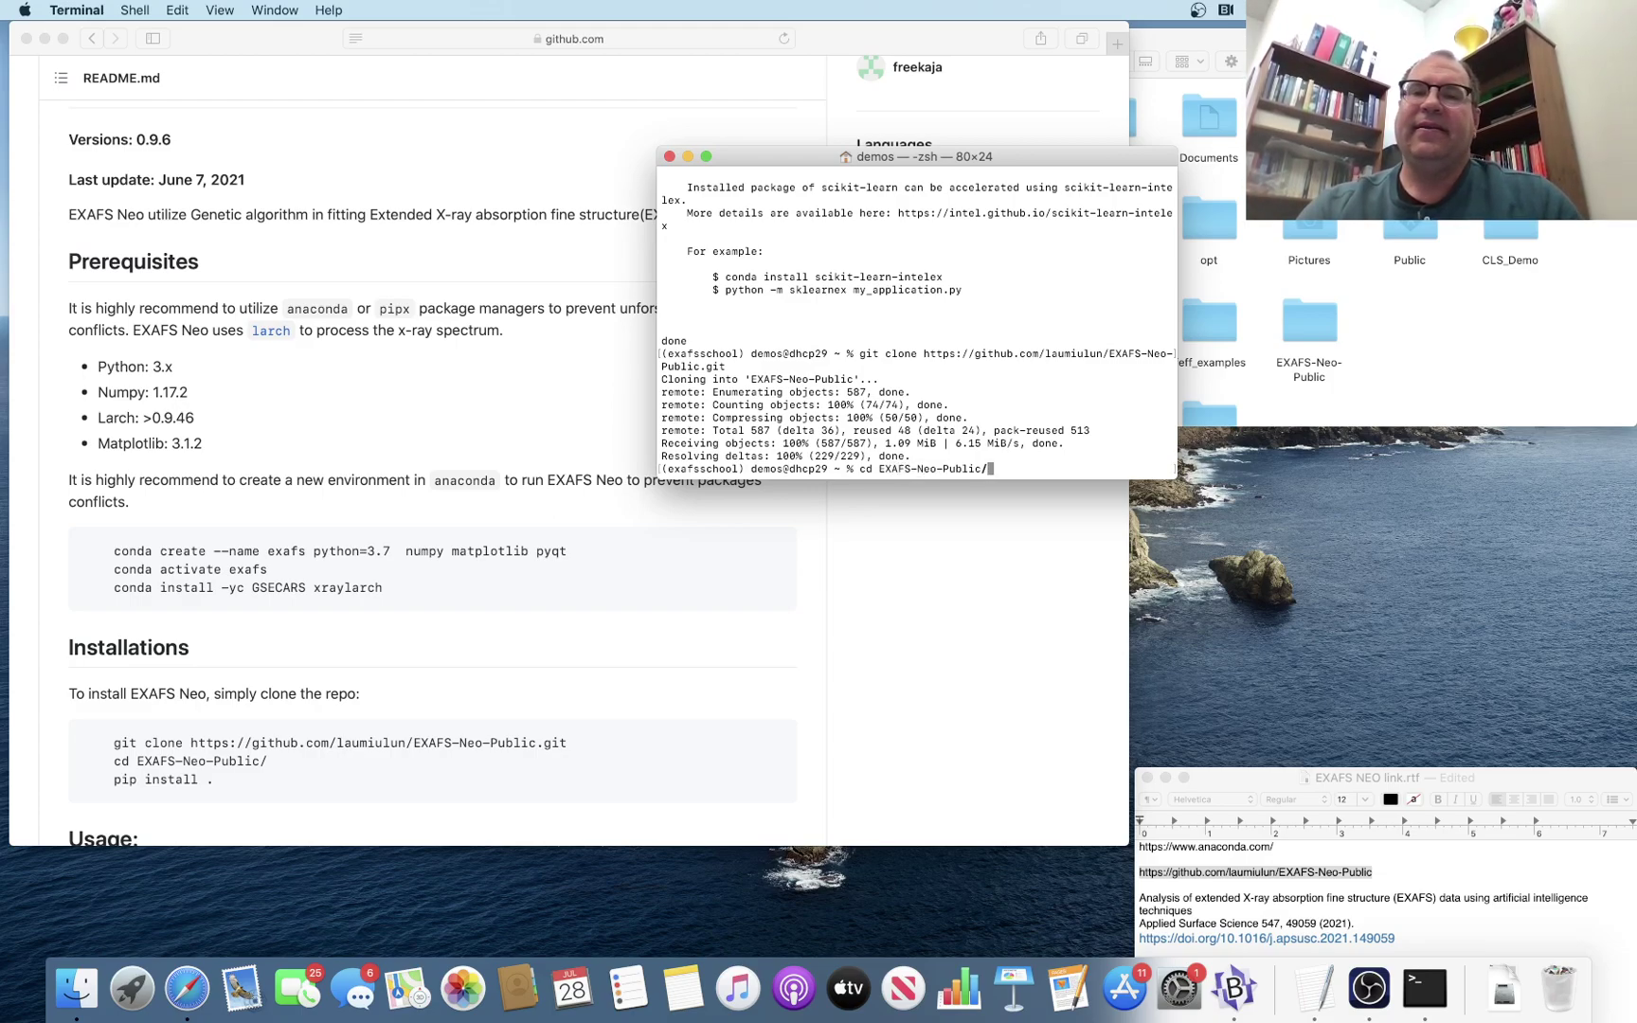
{"action": "key", "text": "Return"}
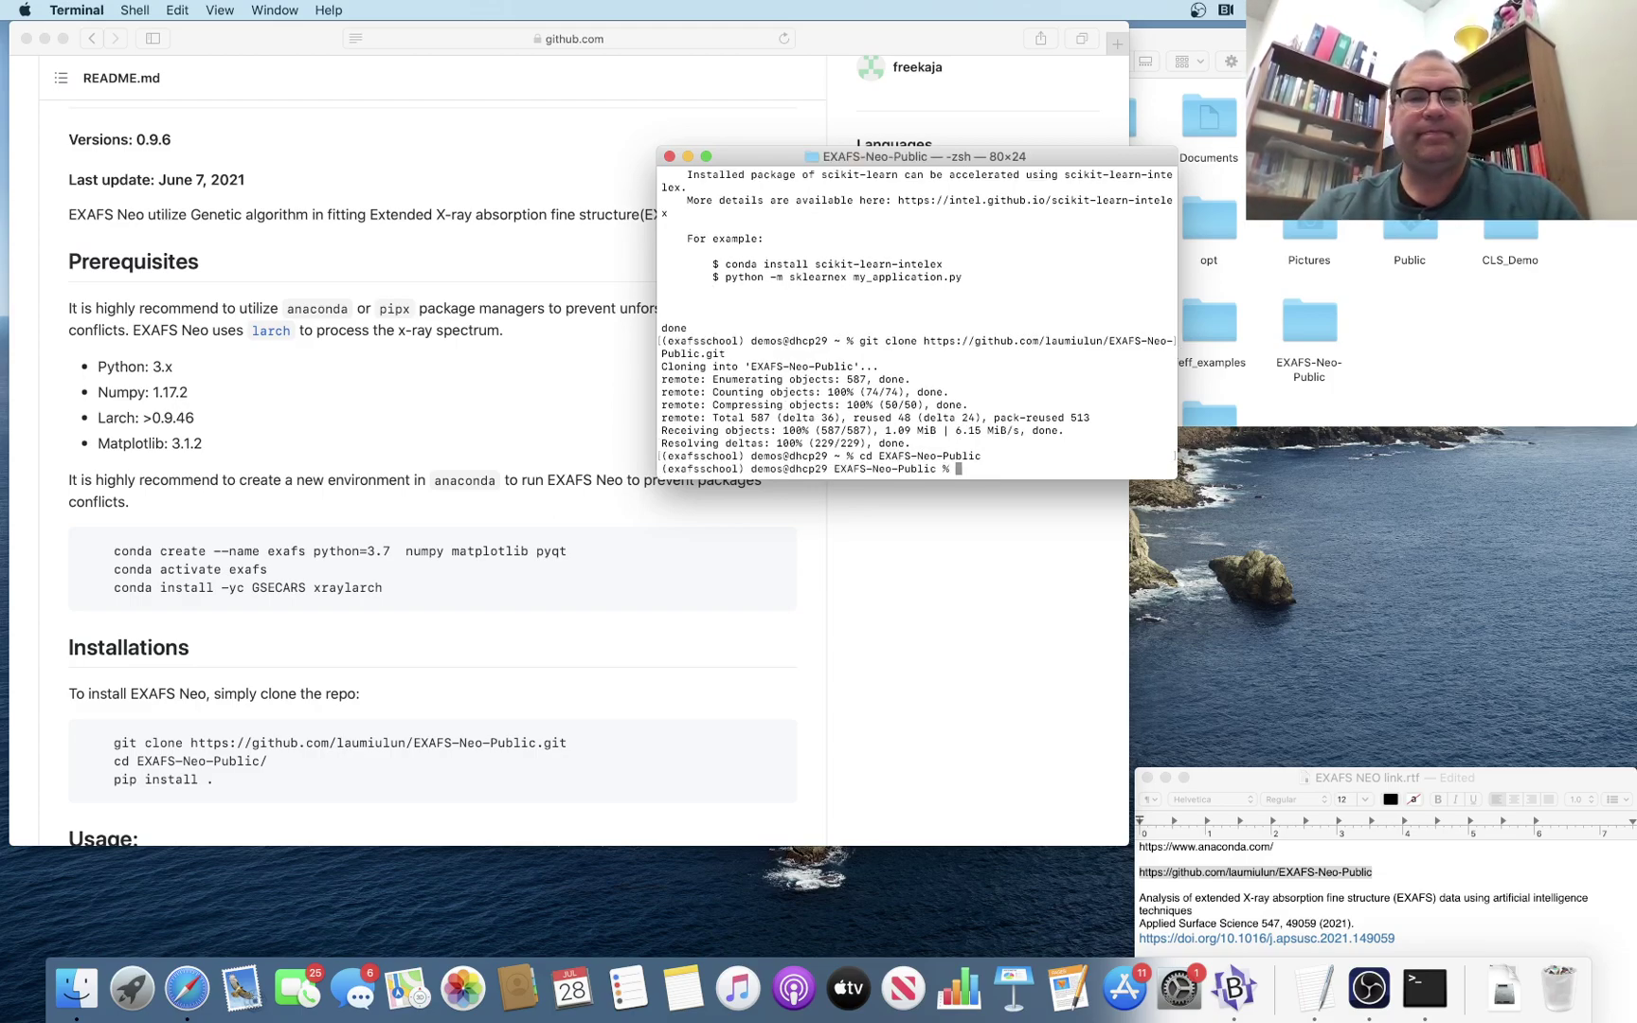
{"action": "type", "text": "pip"}
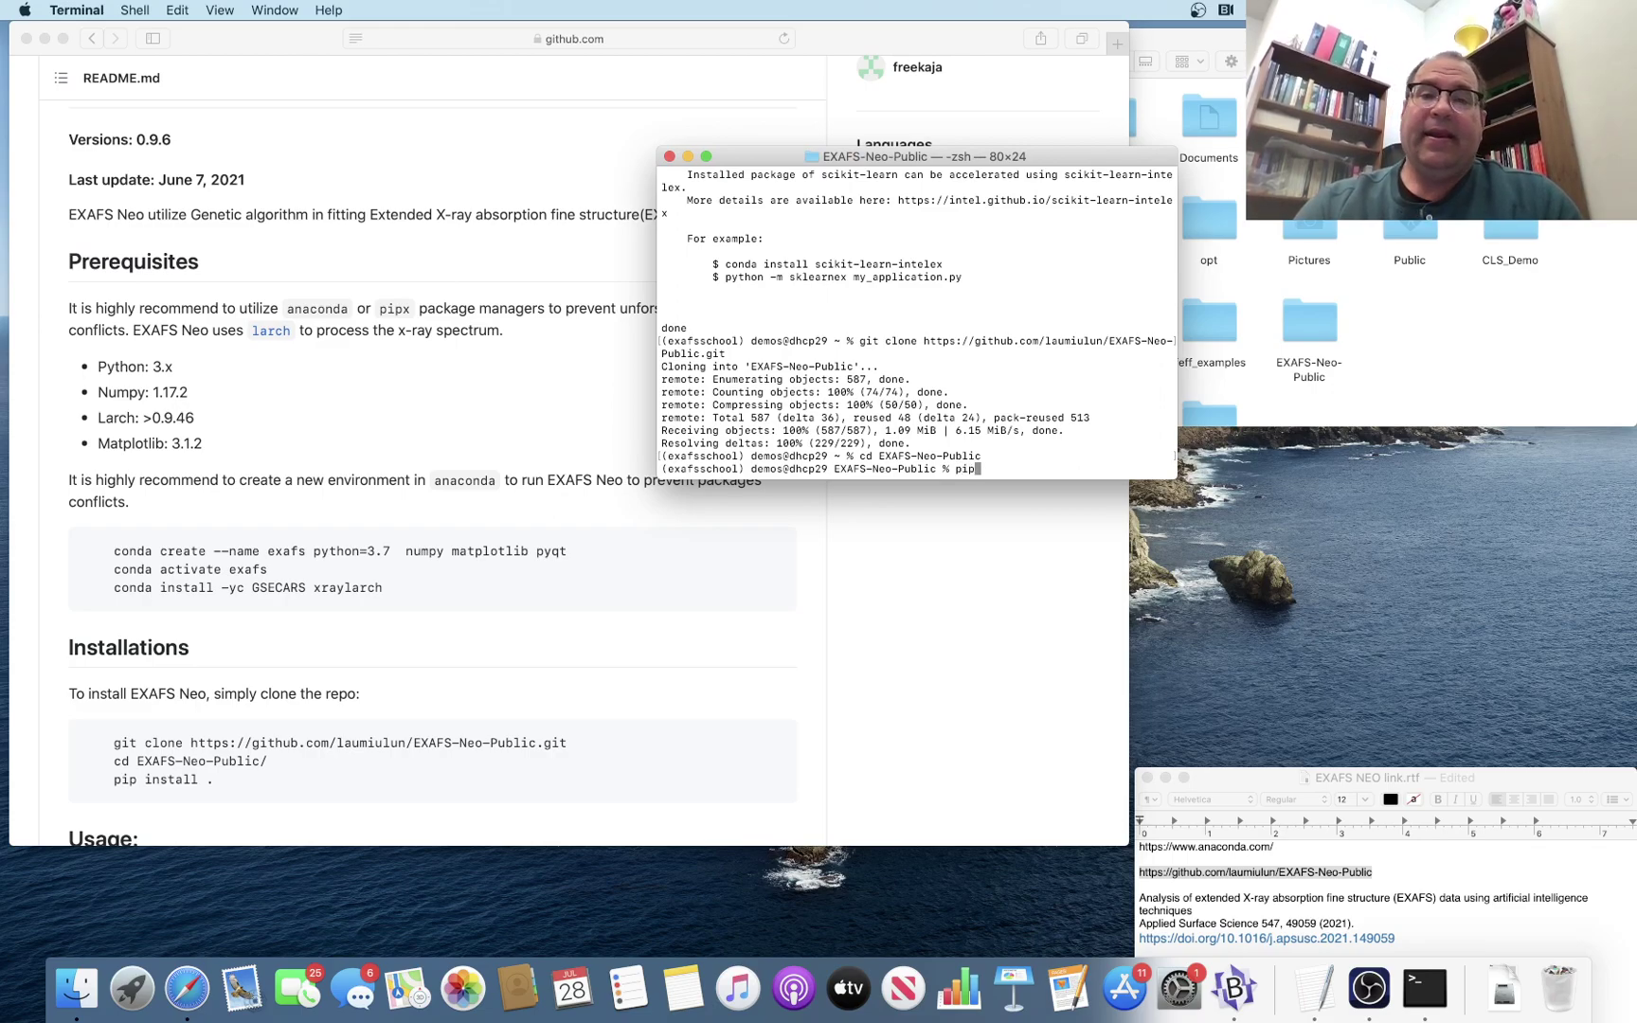
{"action": "type", "text": " install "}
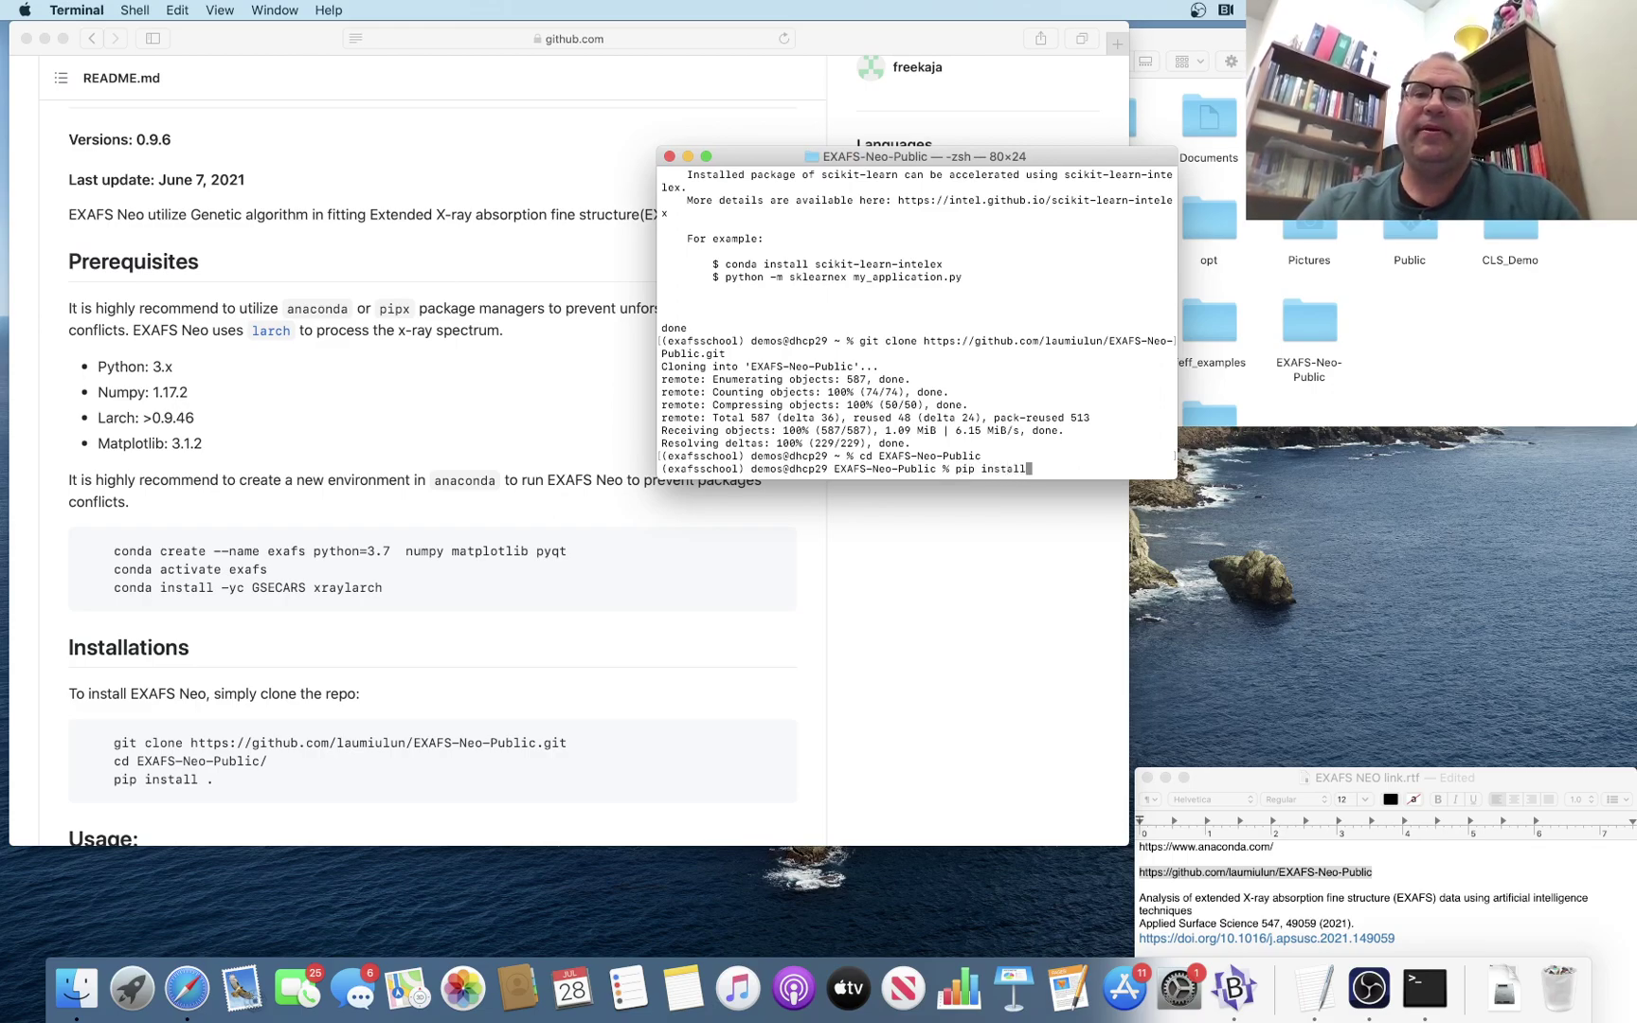
{"action": "type", "text": "."}
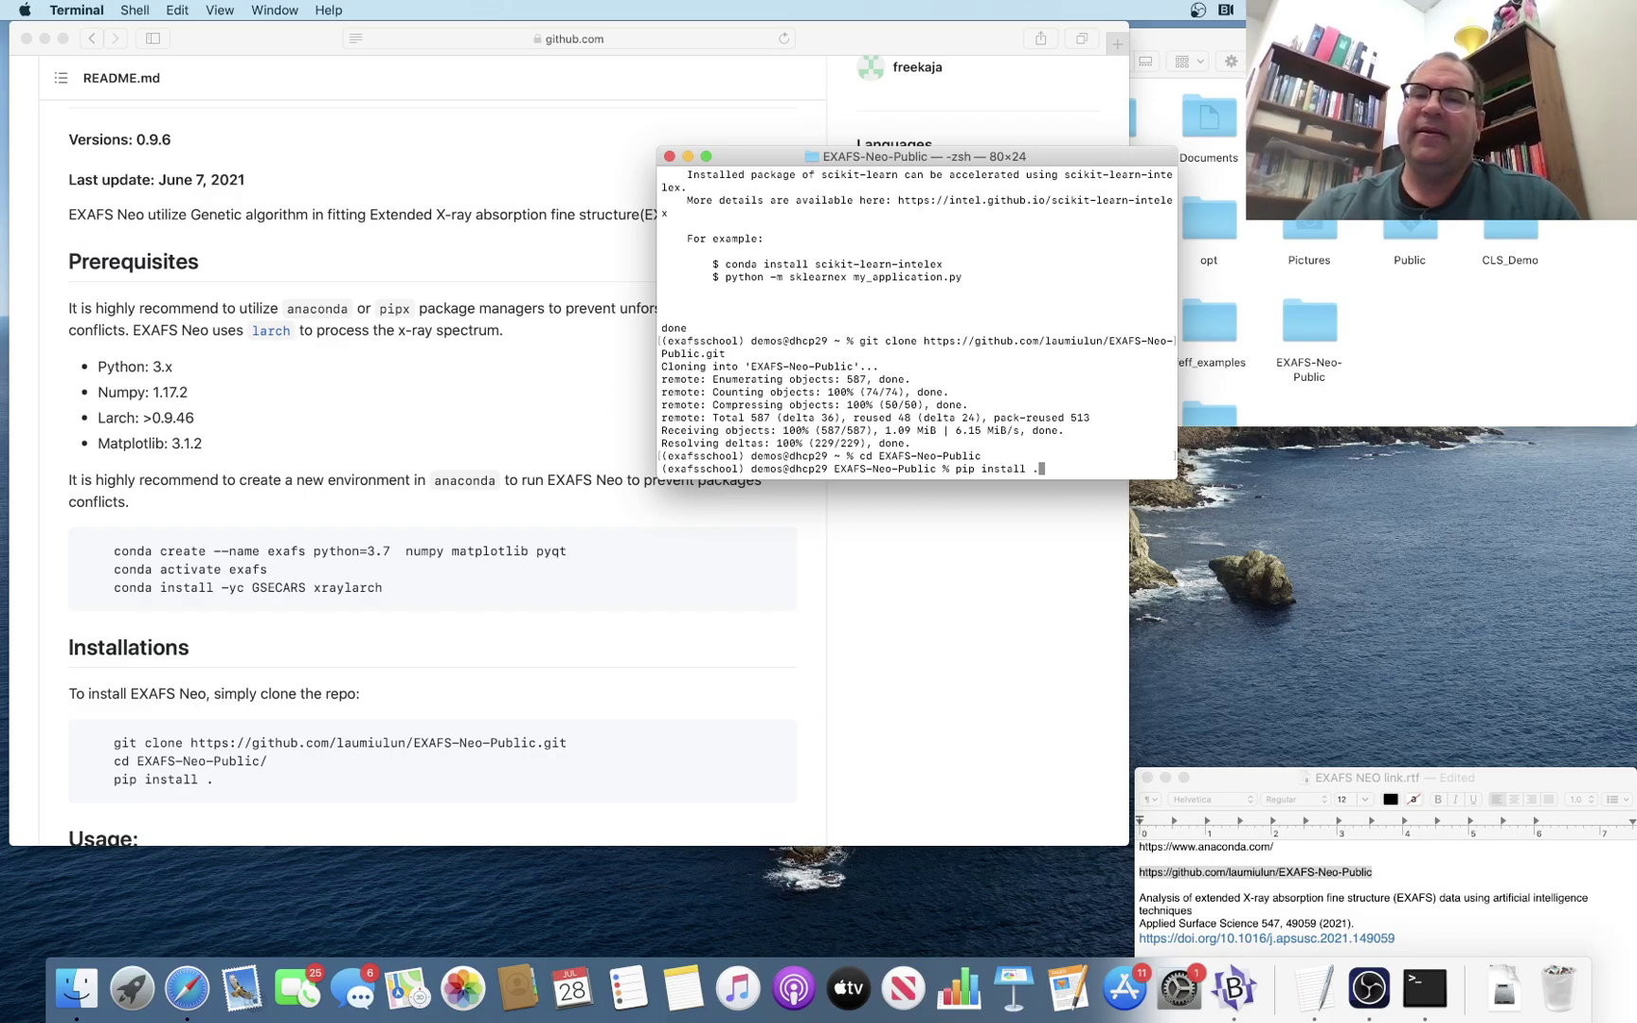
{"action": "key", "text": "Return"}
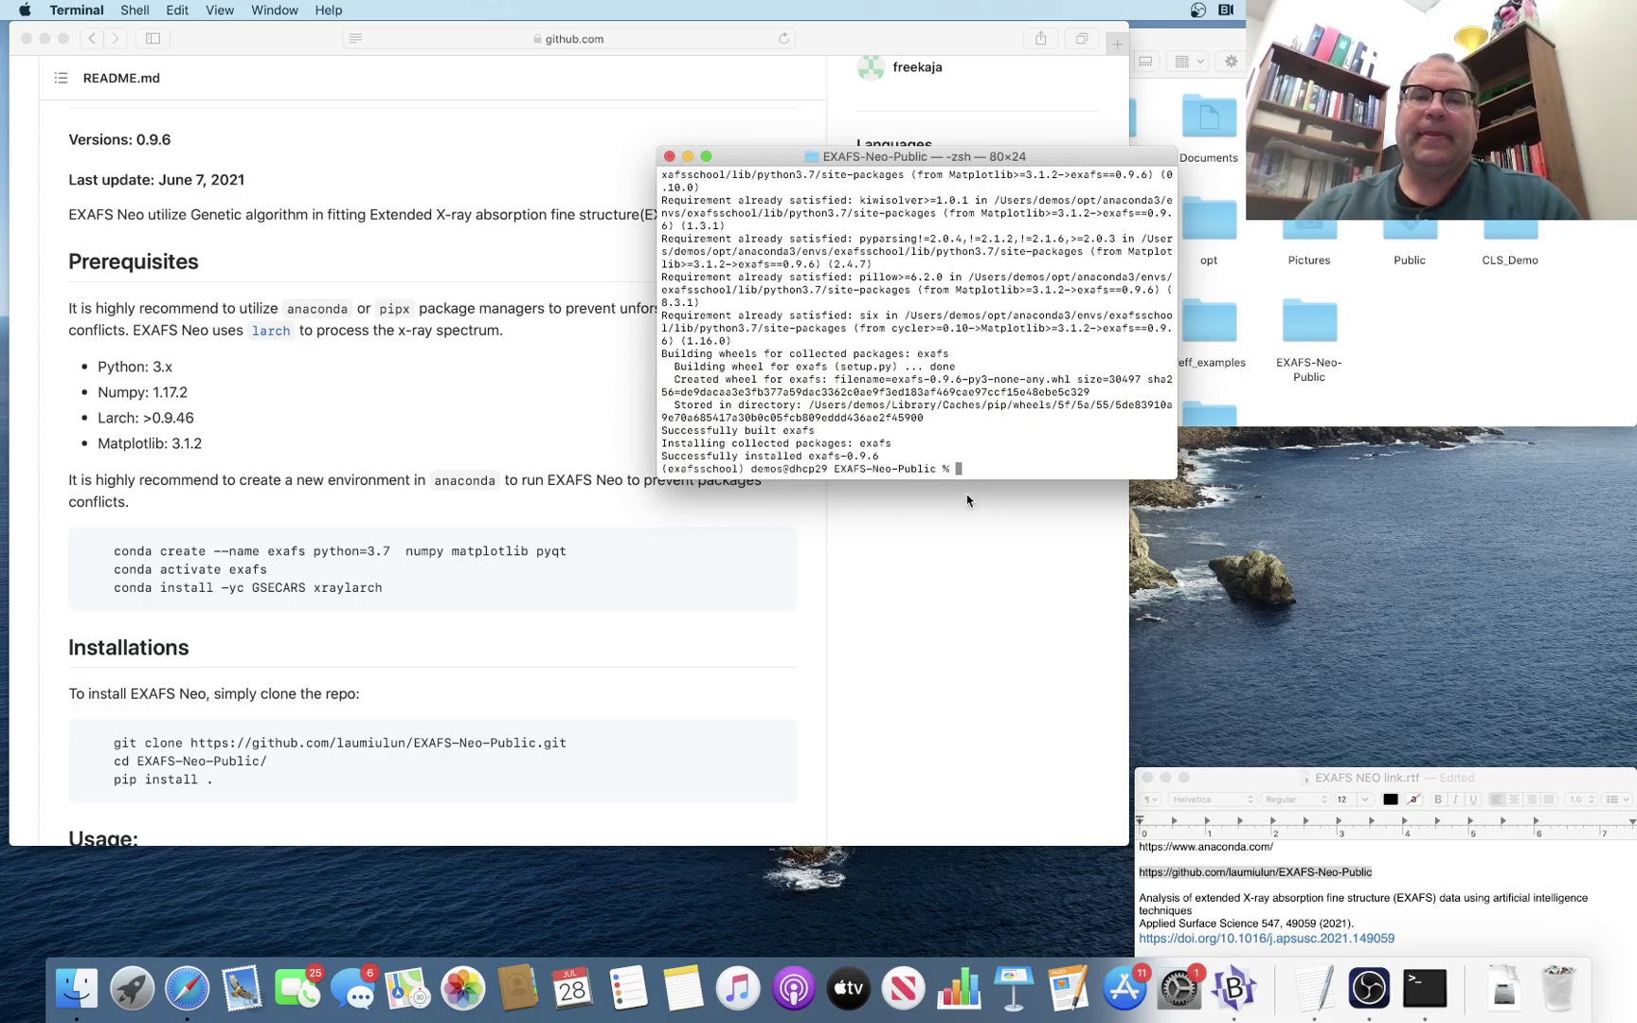
Scroll the README to its GUI section, run 'cd gui' and 'ls', then type 'python XAFS_GUI.py'
{"action": "scroll", "coordinate": [736, 635], "scroll_direction": "down", "scroll_amount": 3}
{"action": "scroll", "coordinate": [736, 635], "scroll_direction": "down", "scroll_amount": 10}
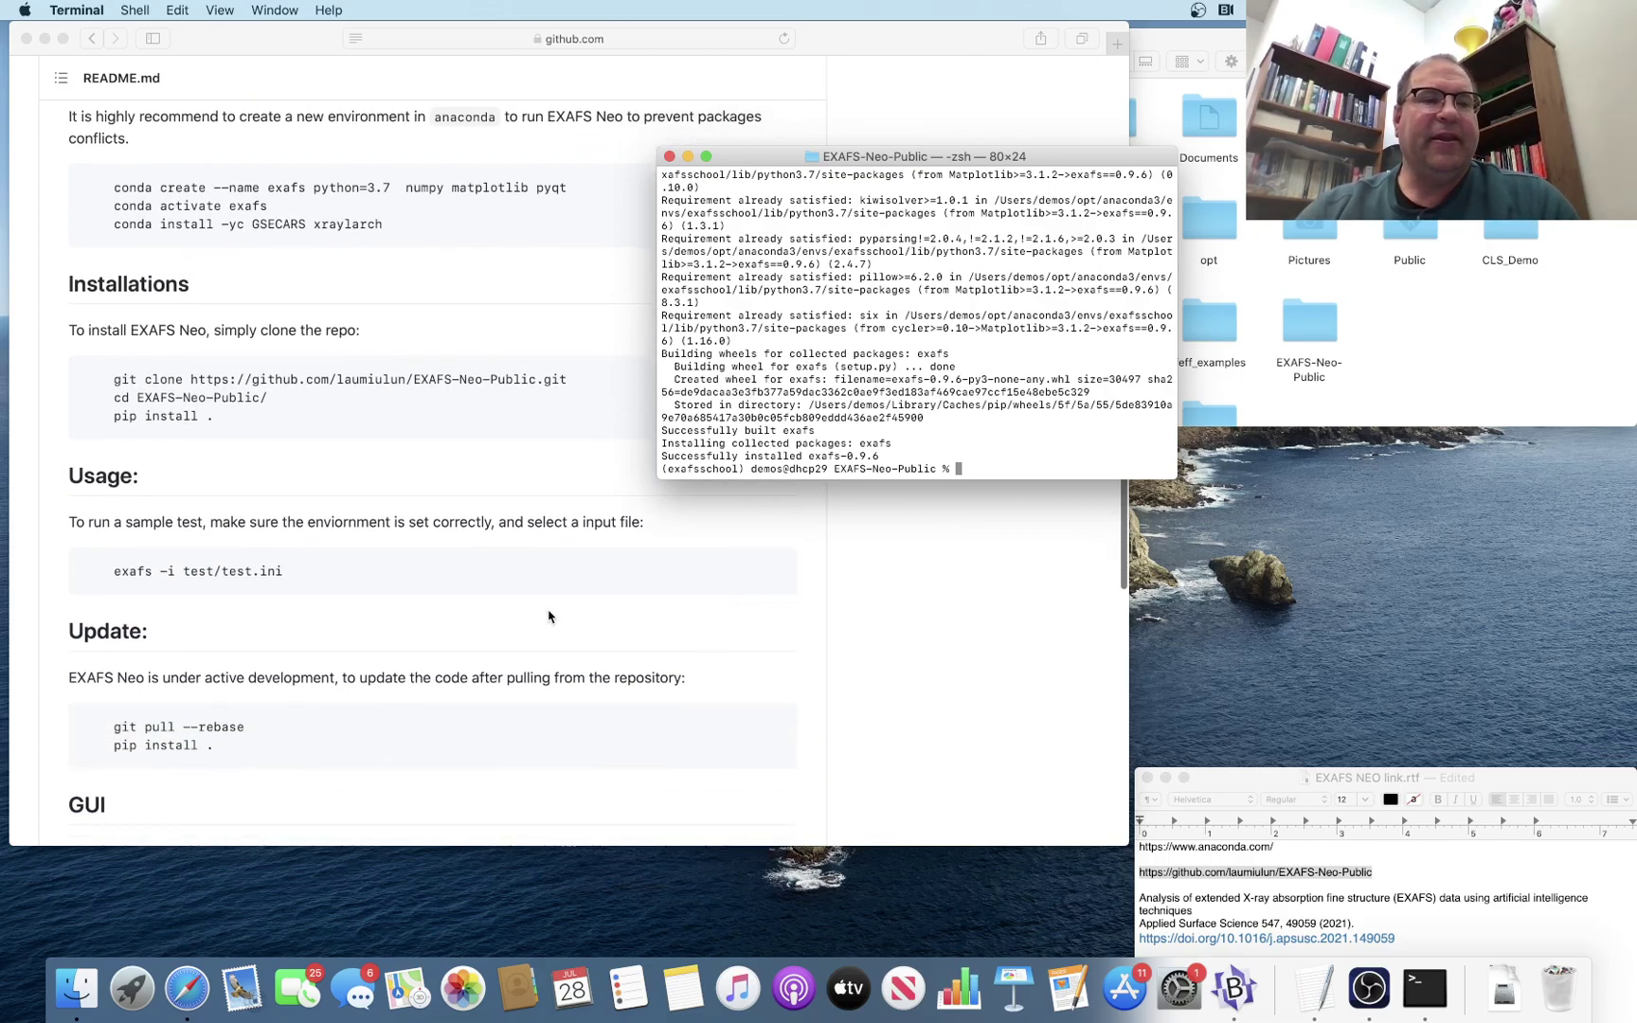
{"action": "scroll", "coordinate": [548, 615], "scroll_direction": "down", "scroll_amount": 3}
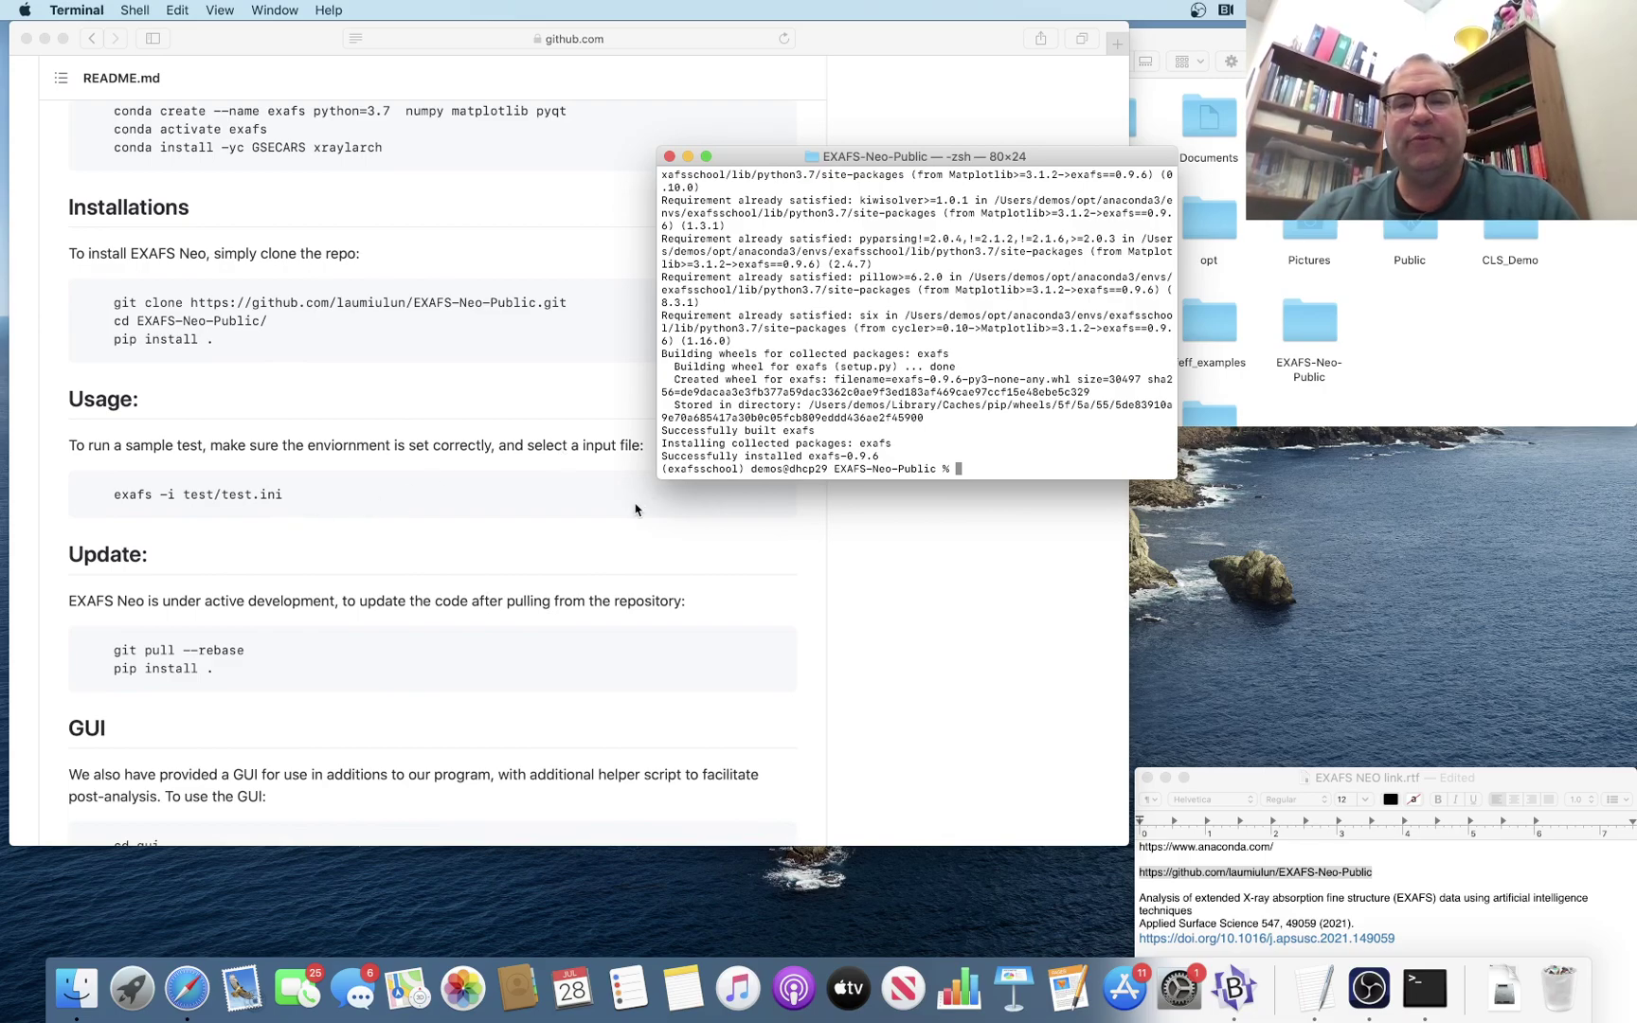
{"action": "scroll", "coordinate": [639, 511], "scroll_direction": "down", "scroll_amount": 7}
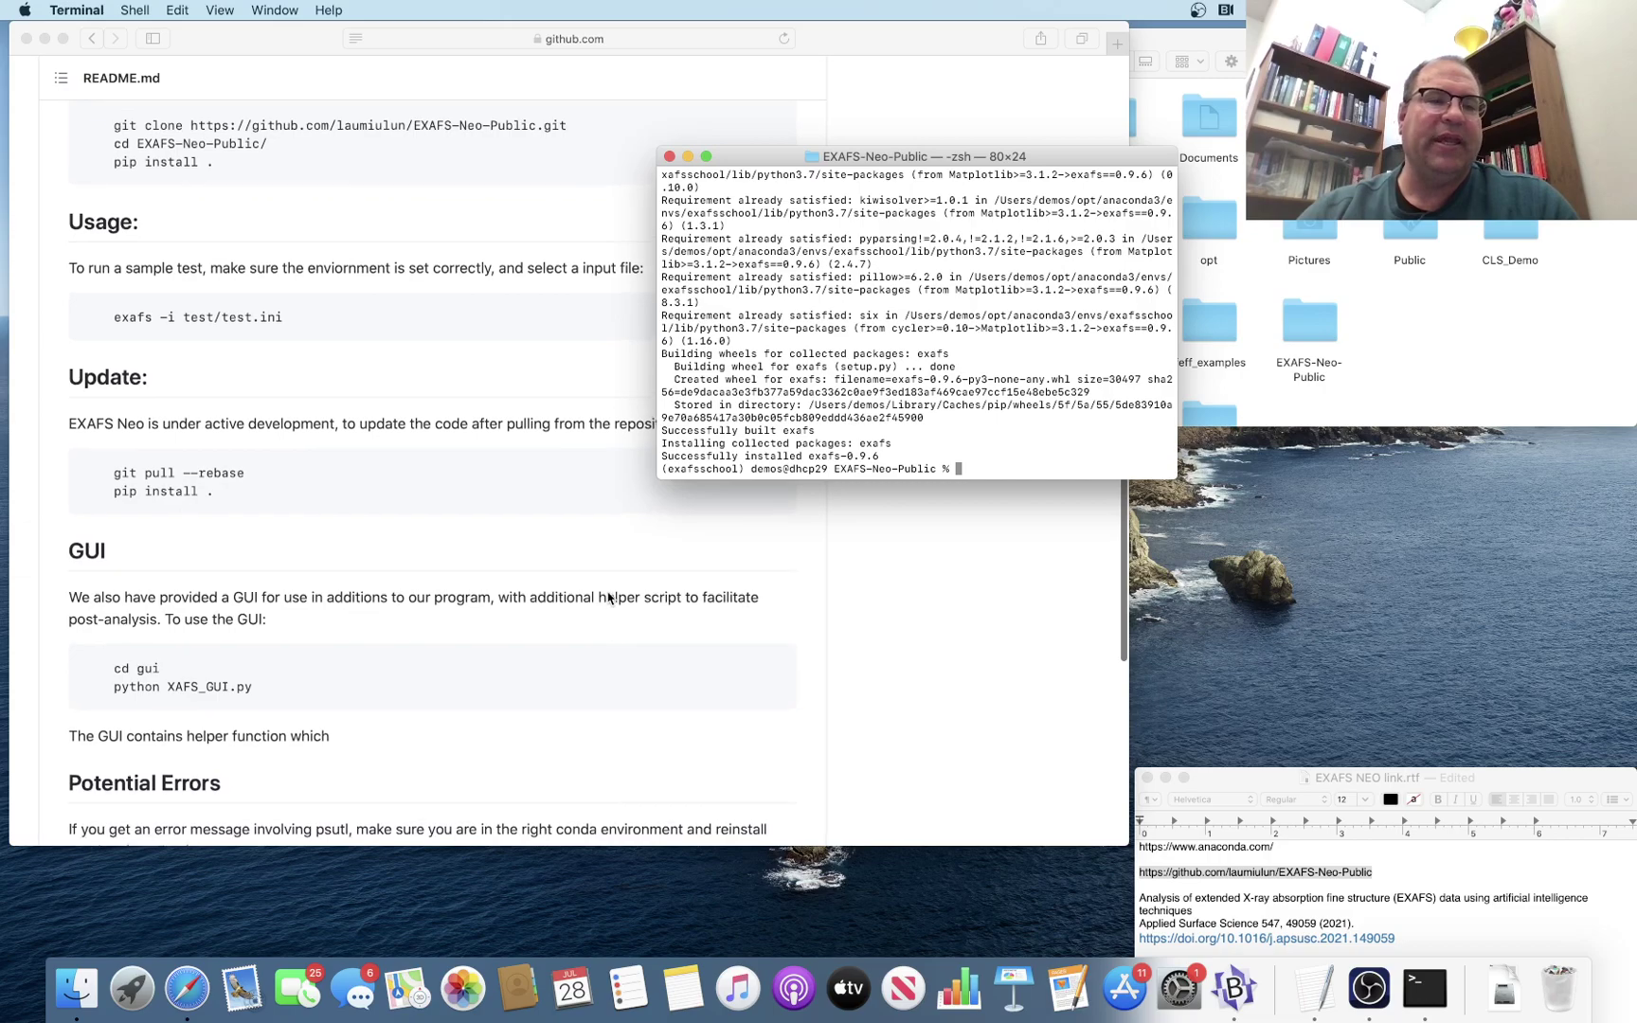
{"action": "type", "text": "cd gui"}
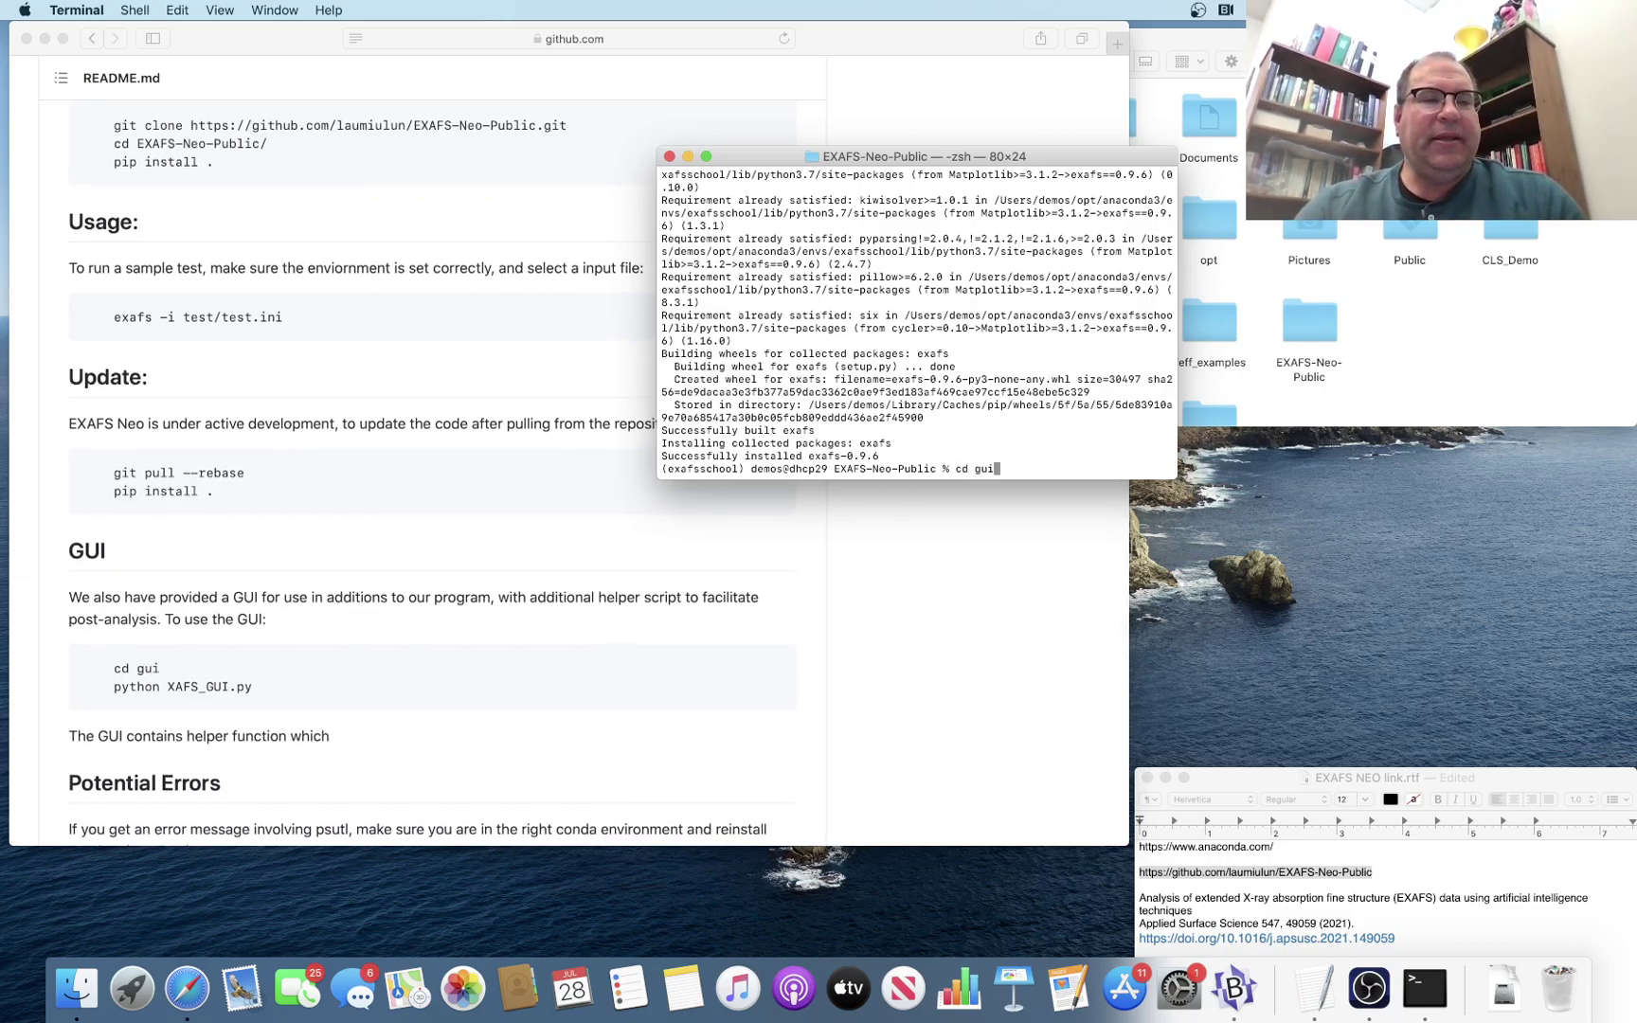
{"action": "key", "text": "Return"}
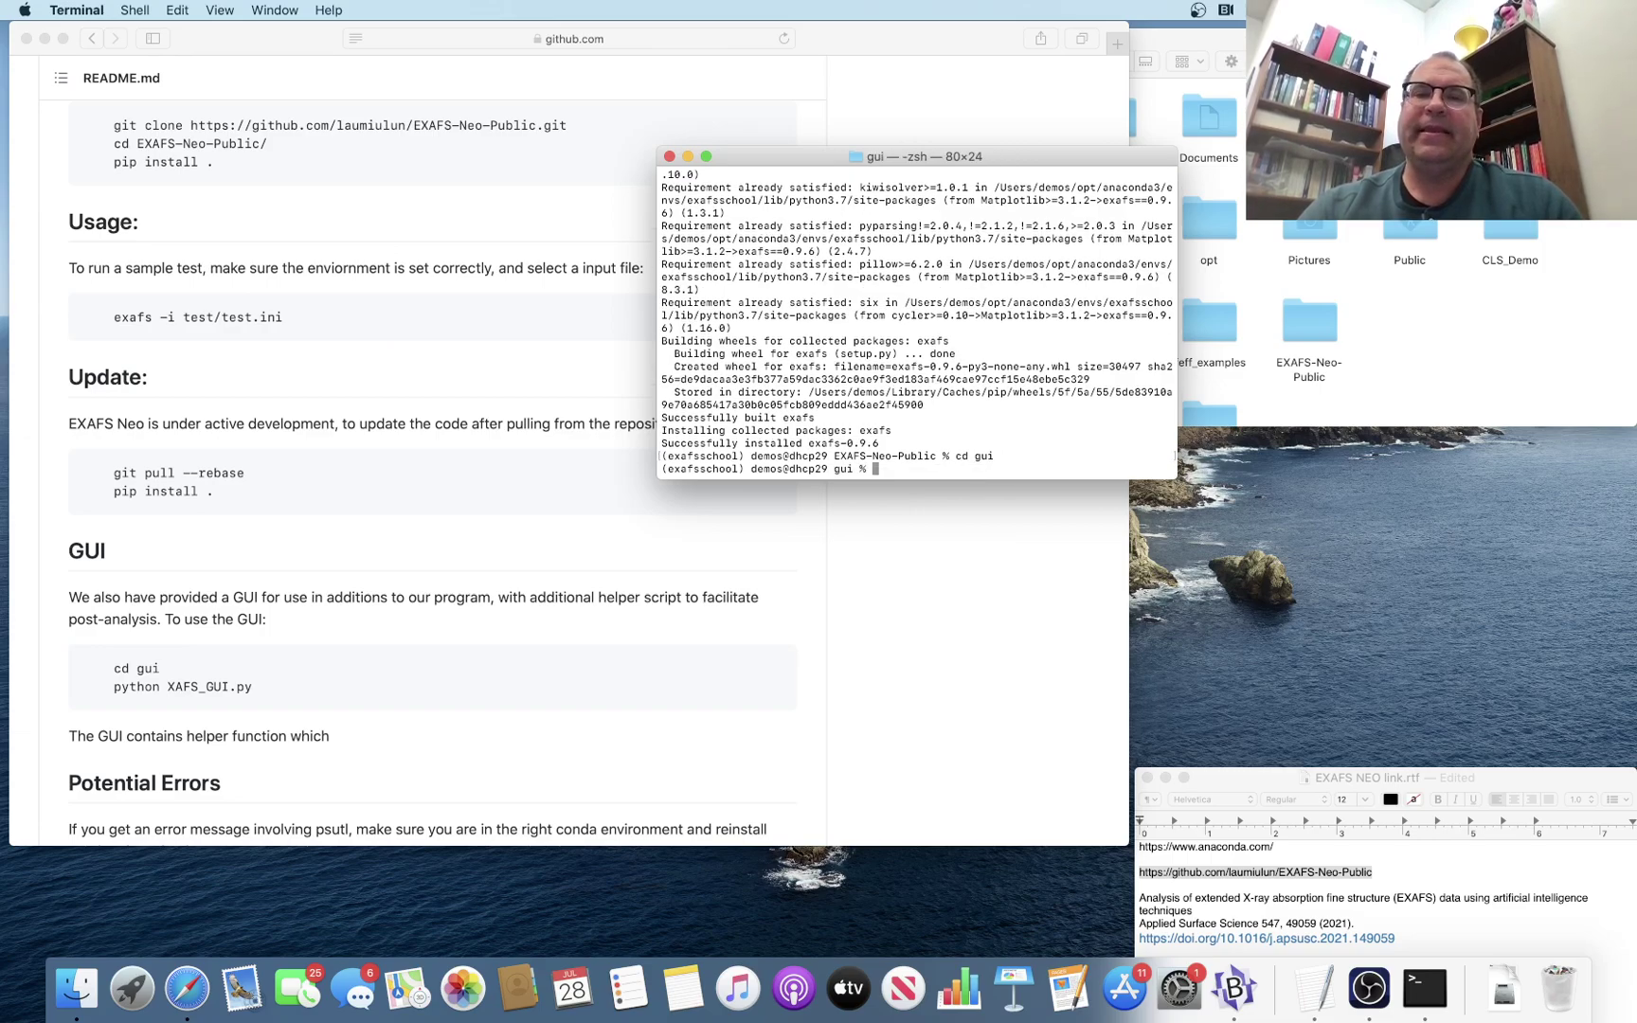
{"action": "type", "text": "ls"}
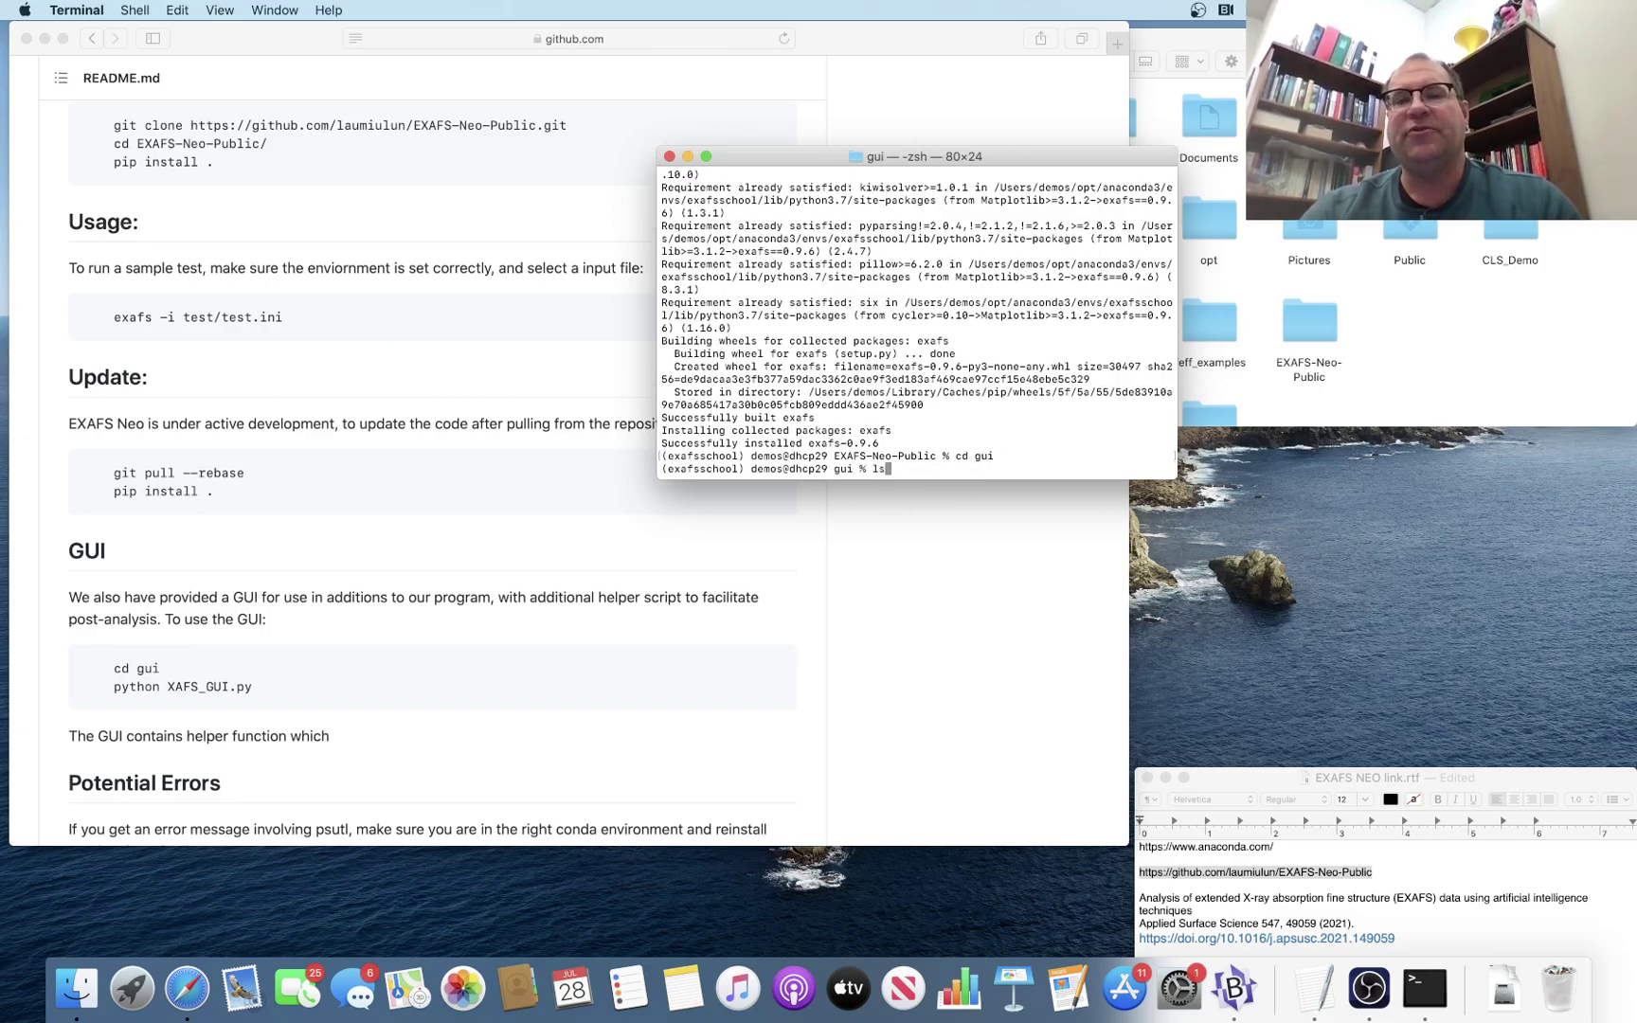
{"action": "key", "text": "Return"}
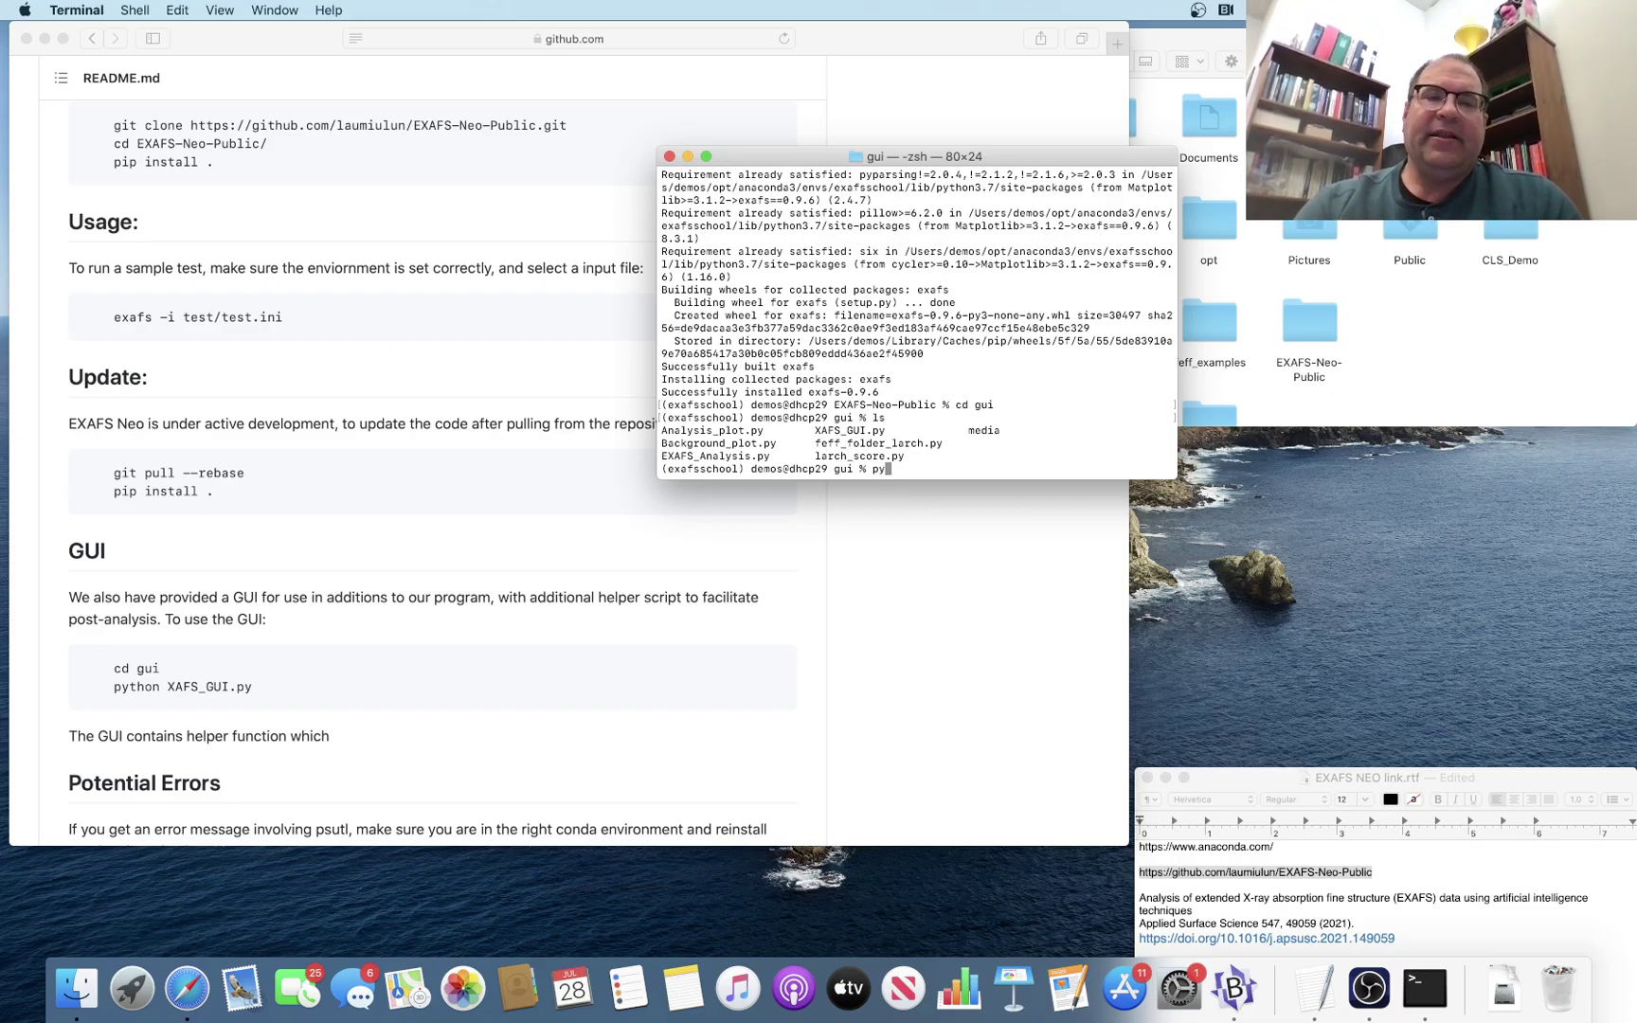
{"action": "type", "text": "python "}
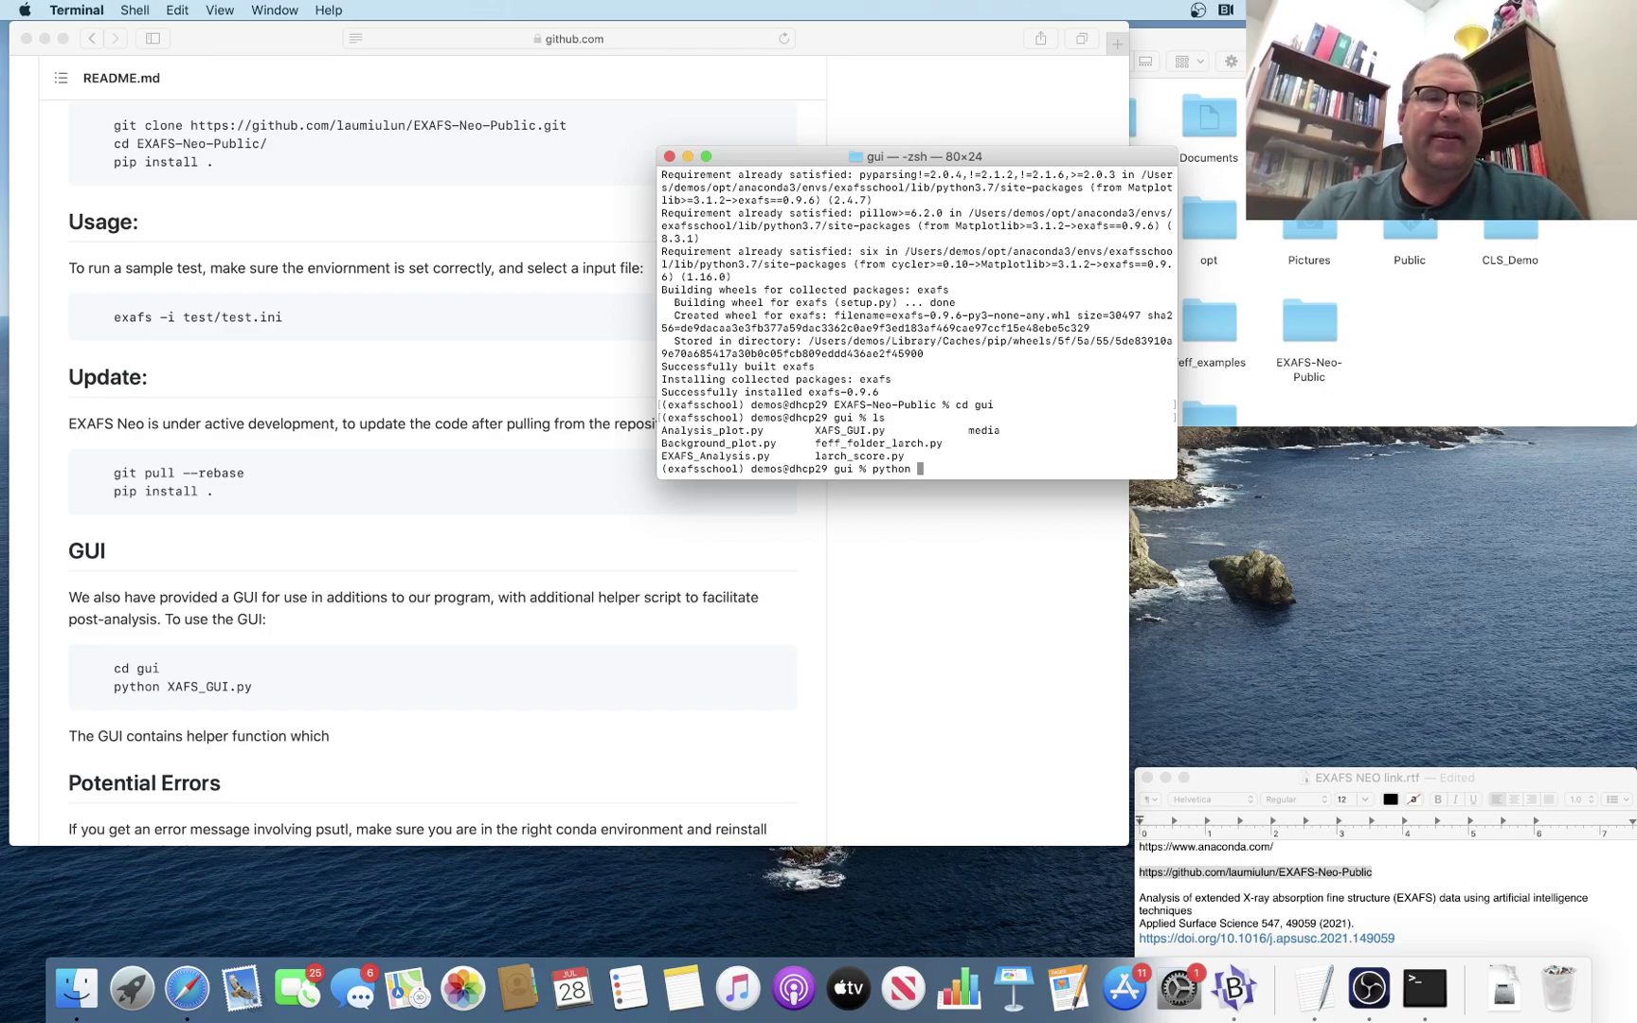
{"action": "type", "text": "XAFS_GUI"}
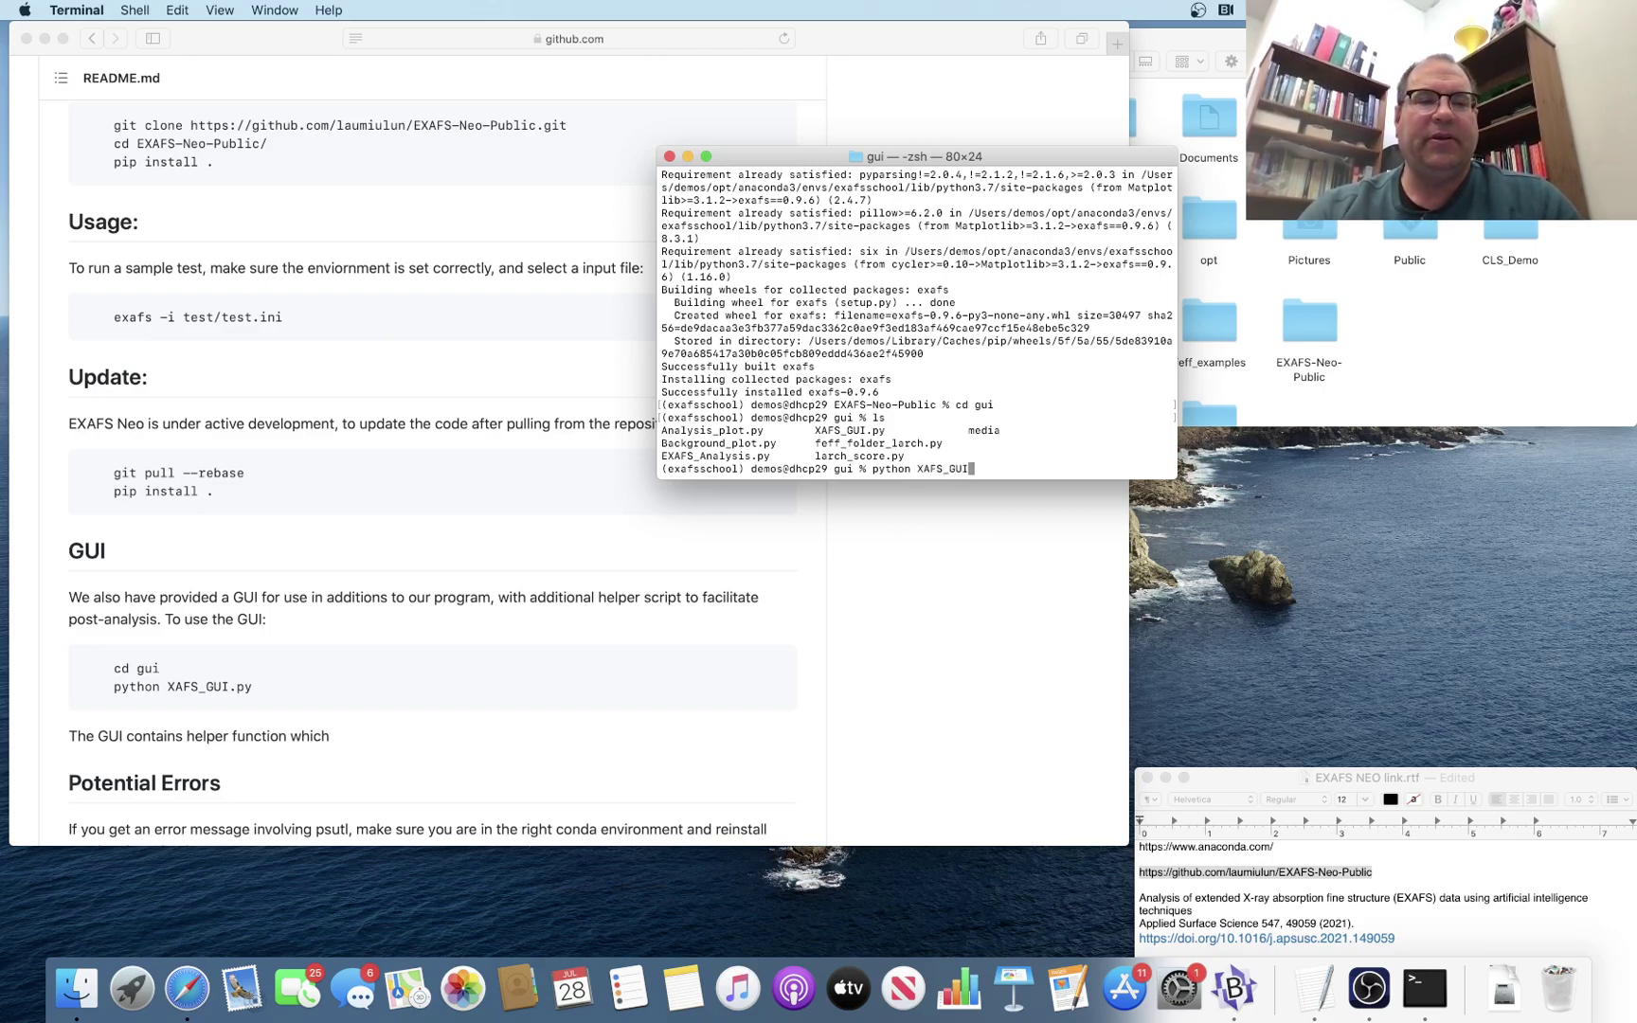
{"action": "type", "text": ".py"}
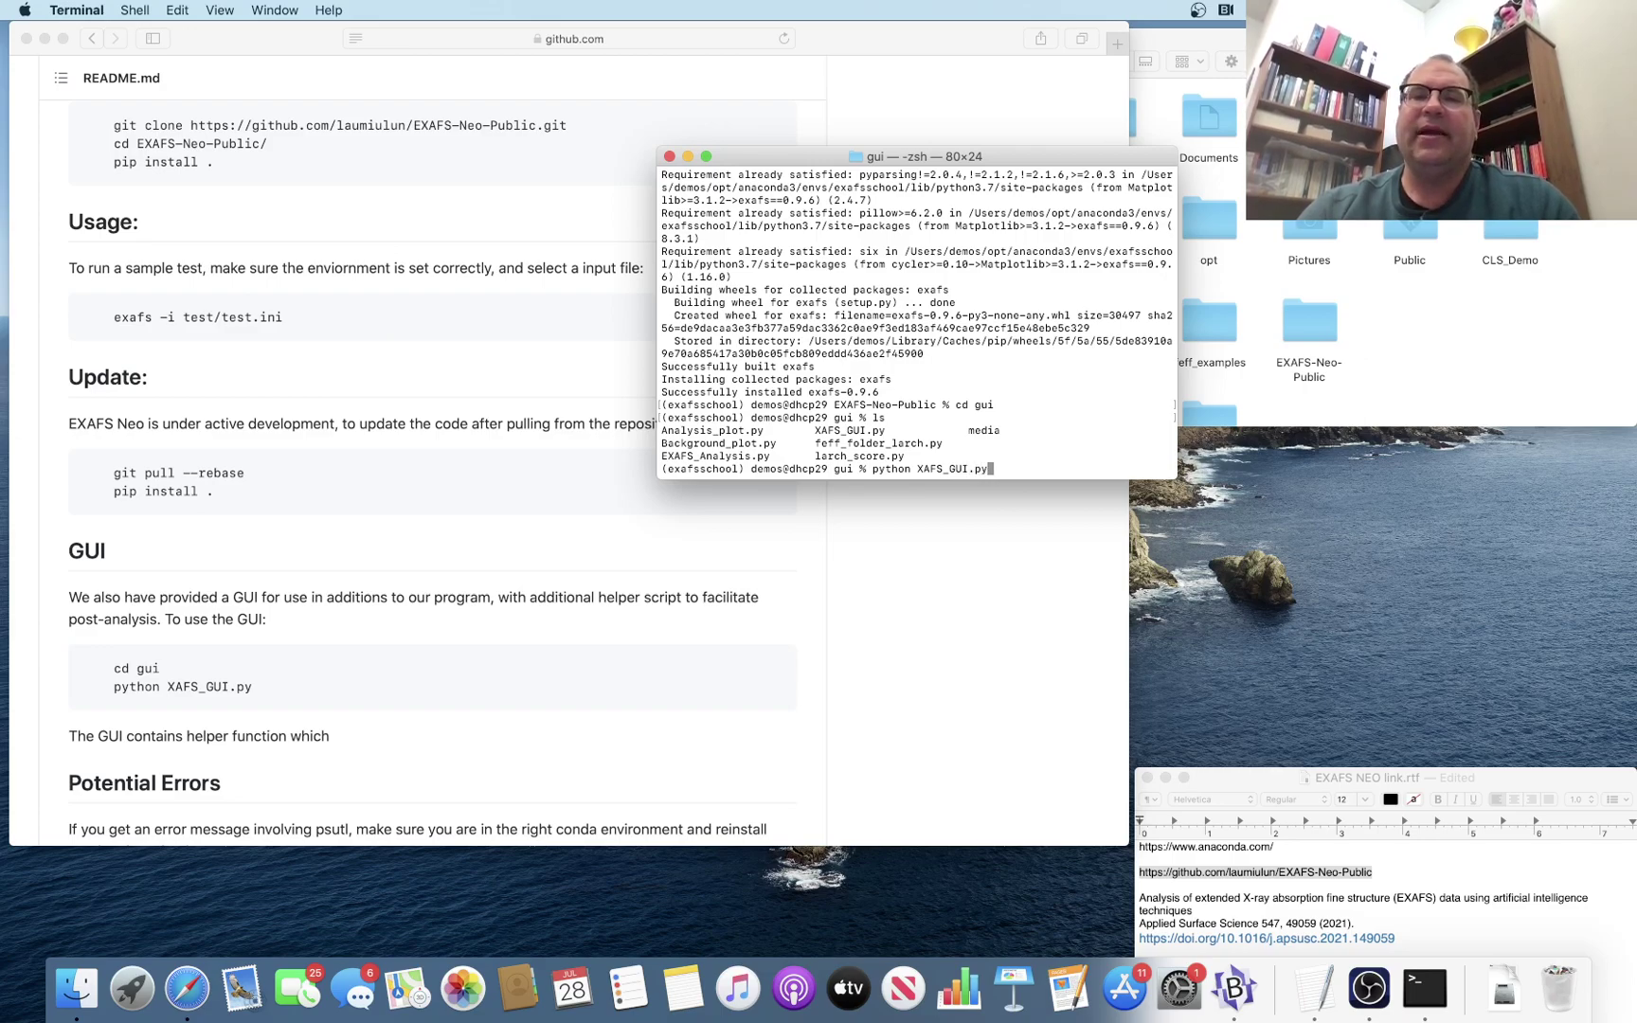
Run python XAFS_GUI.py, dismiss the beta warning with Okay, and raise the analysis window slightly
{"action": "key", "text": "Return"}
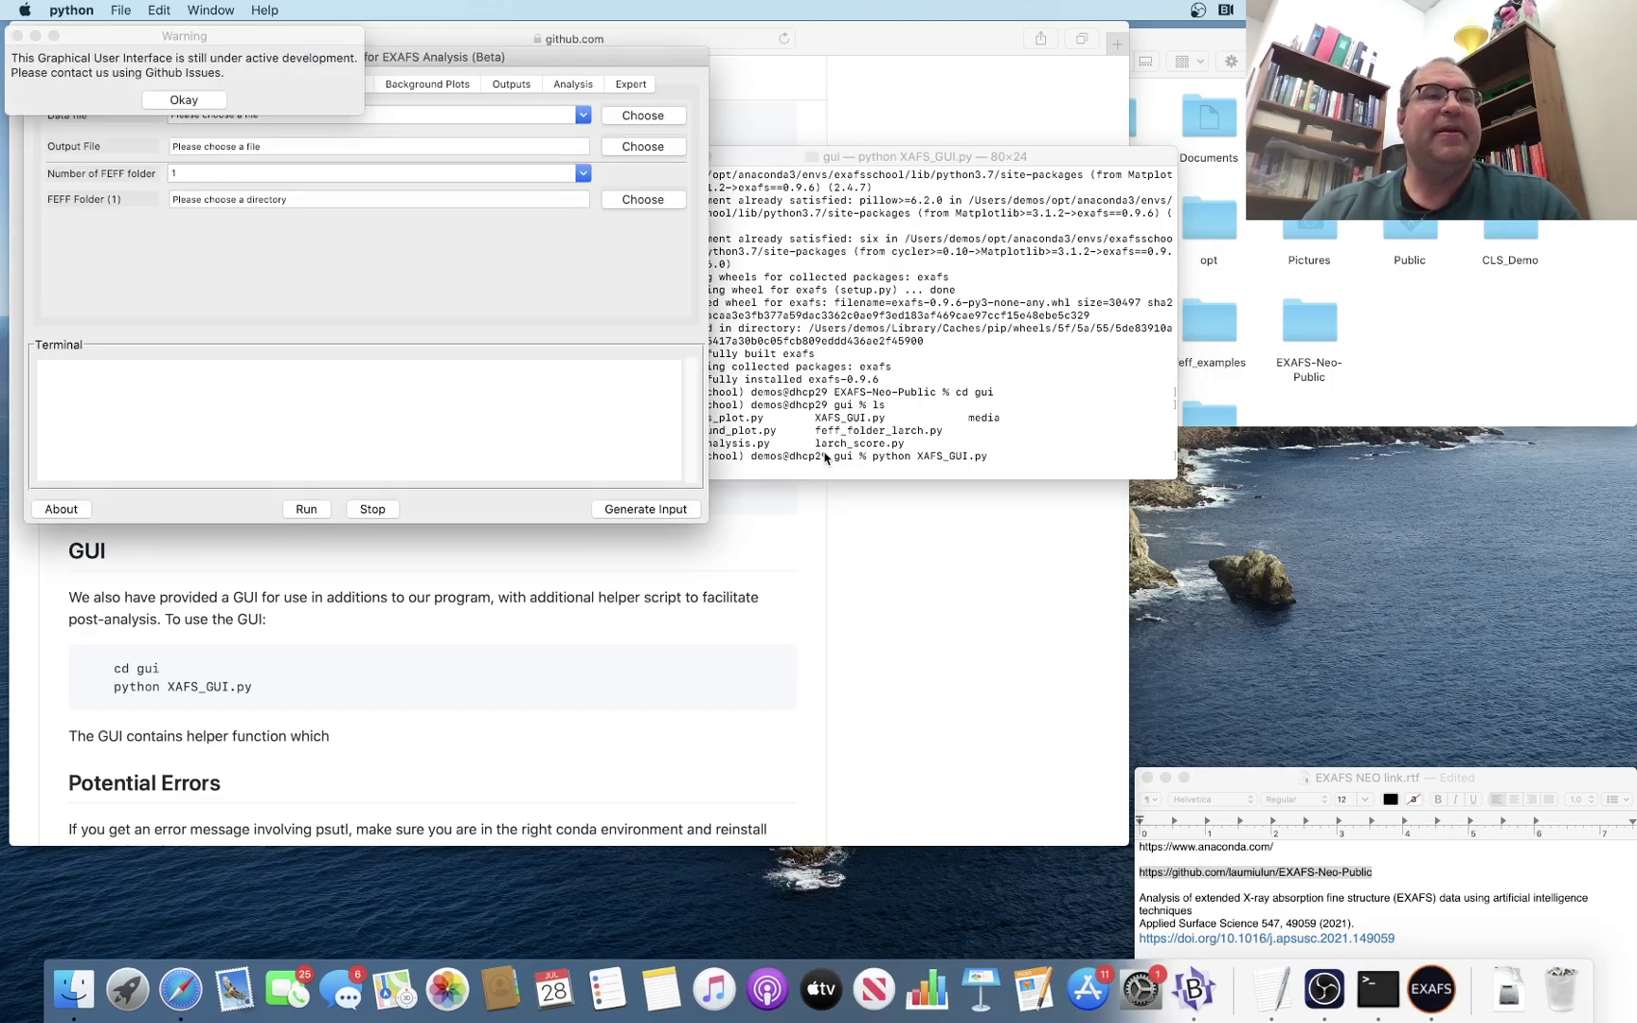
{"action": "left_click", "coordinate": [280, 38]}
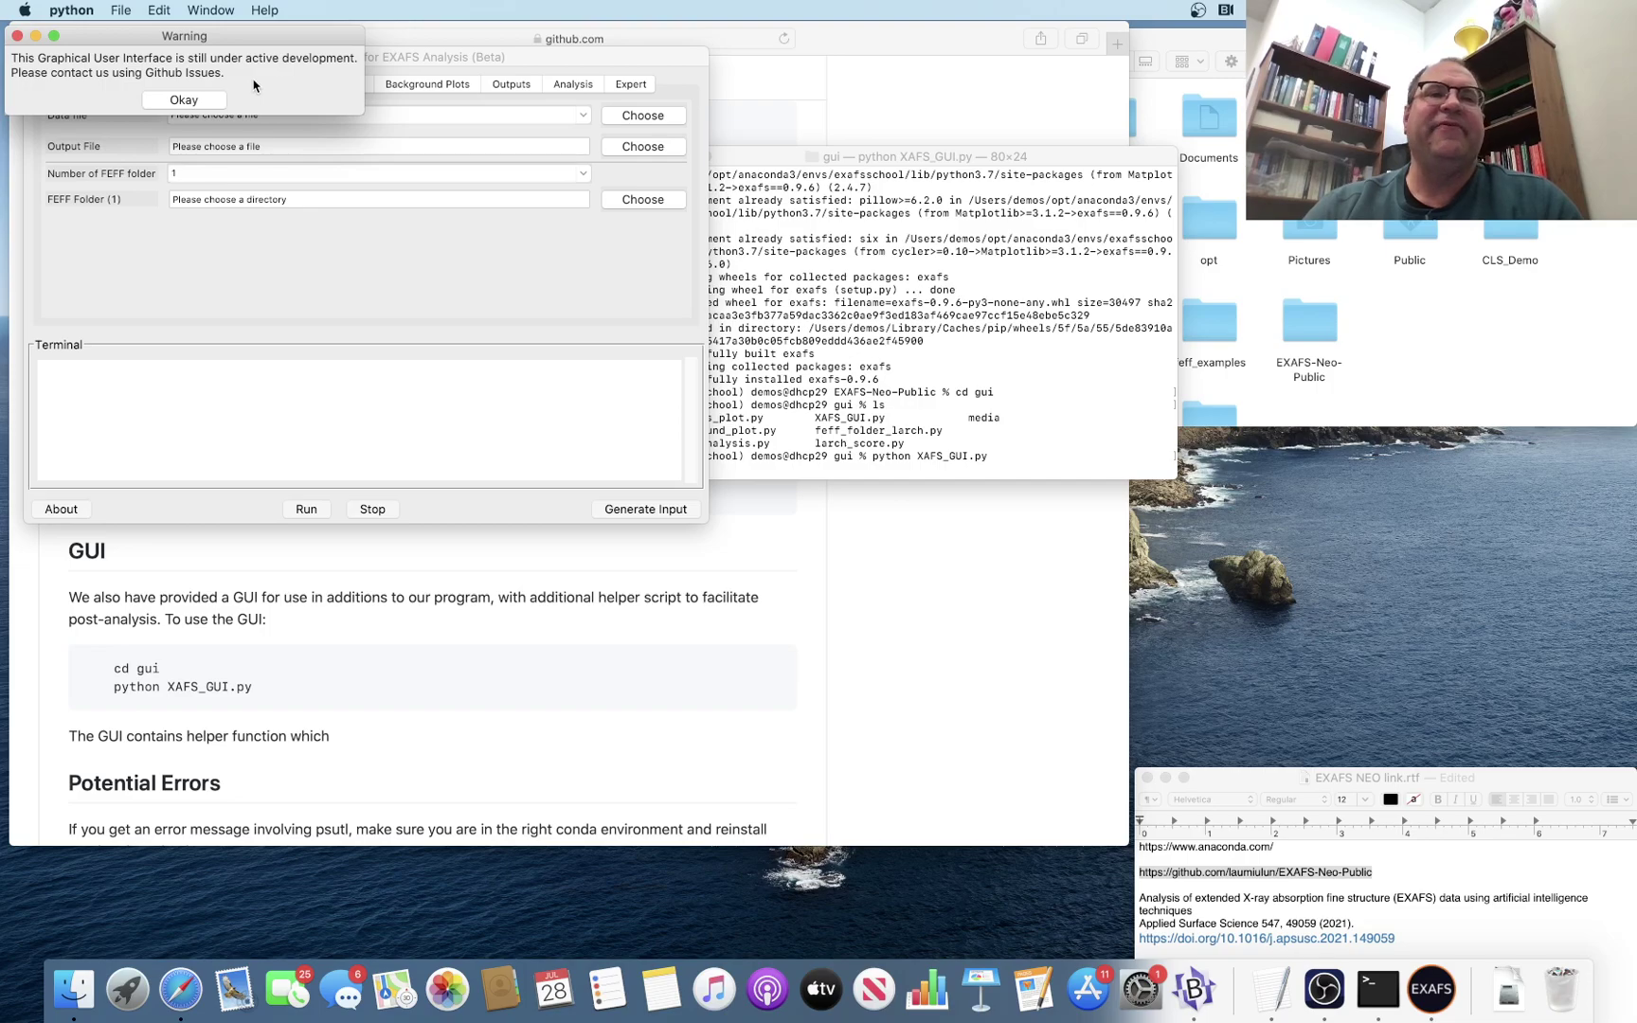
{"action": "left_click", "coordinate": [212, 100]}
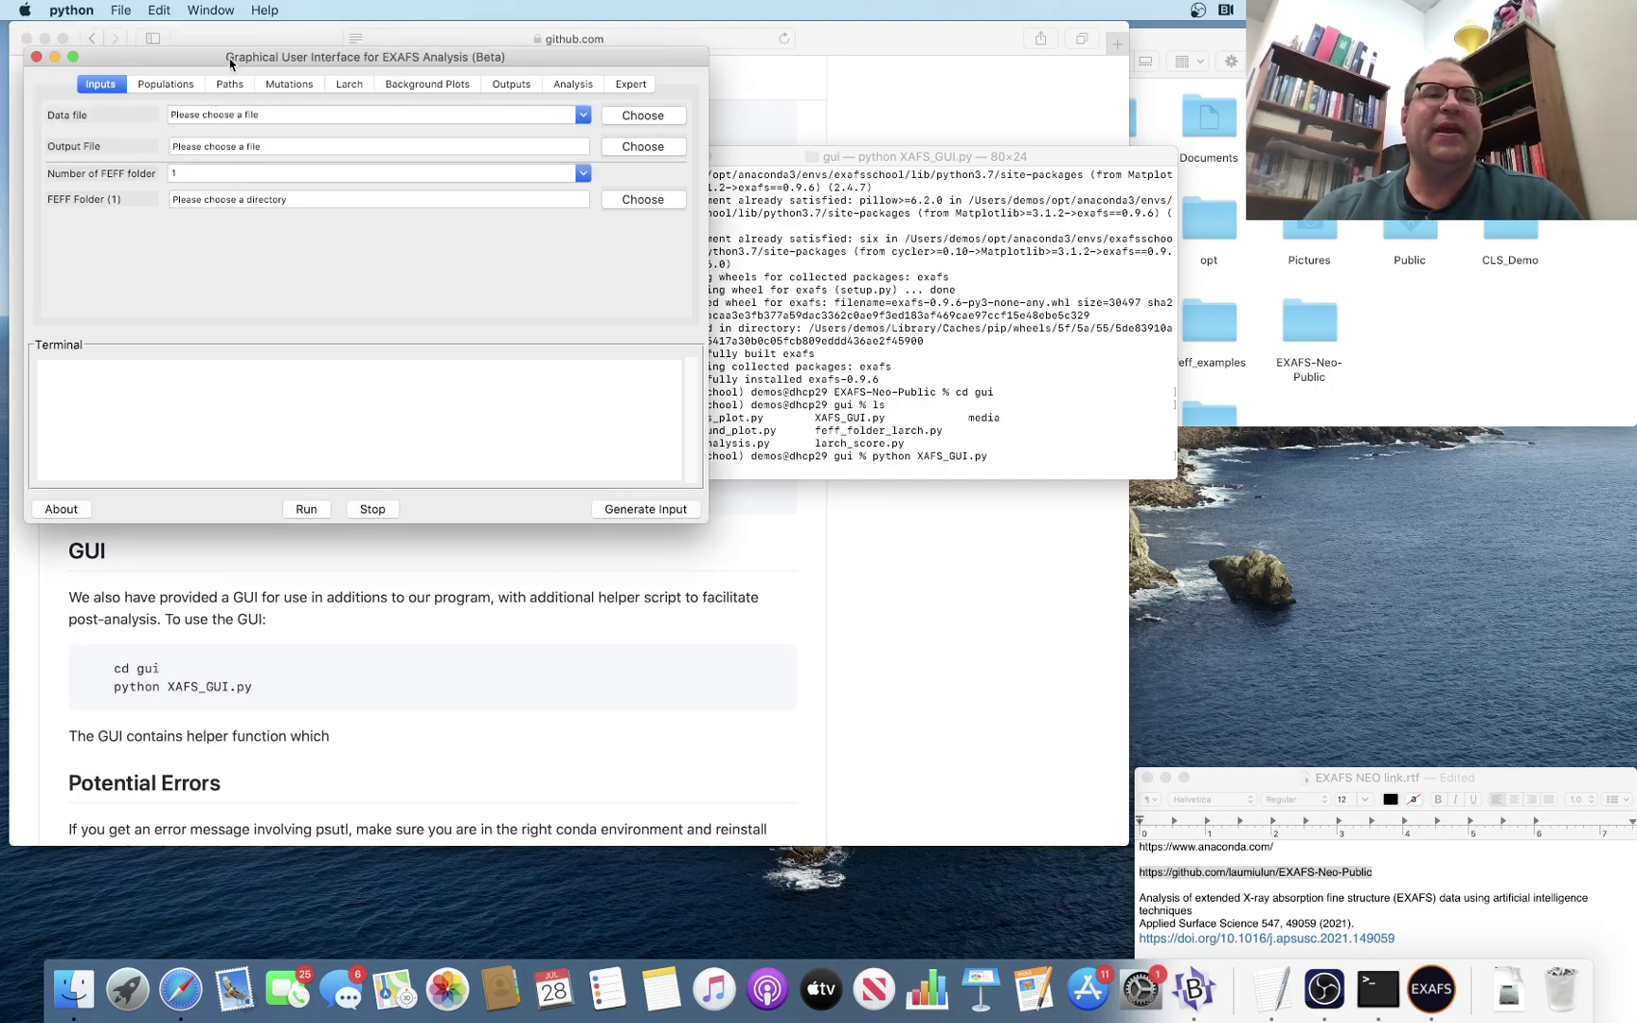
{"action": "mouse_move", "coordinate": [230, 60]}
{"action": "left_mouse_down"}
{"action": "mouse_move", "coordinate": [227, 34]}
{"action": "mouse_move", "coordinate": [225, 48]}
{"action": "left_mouse_up"}
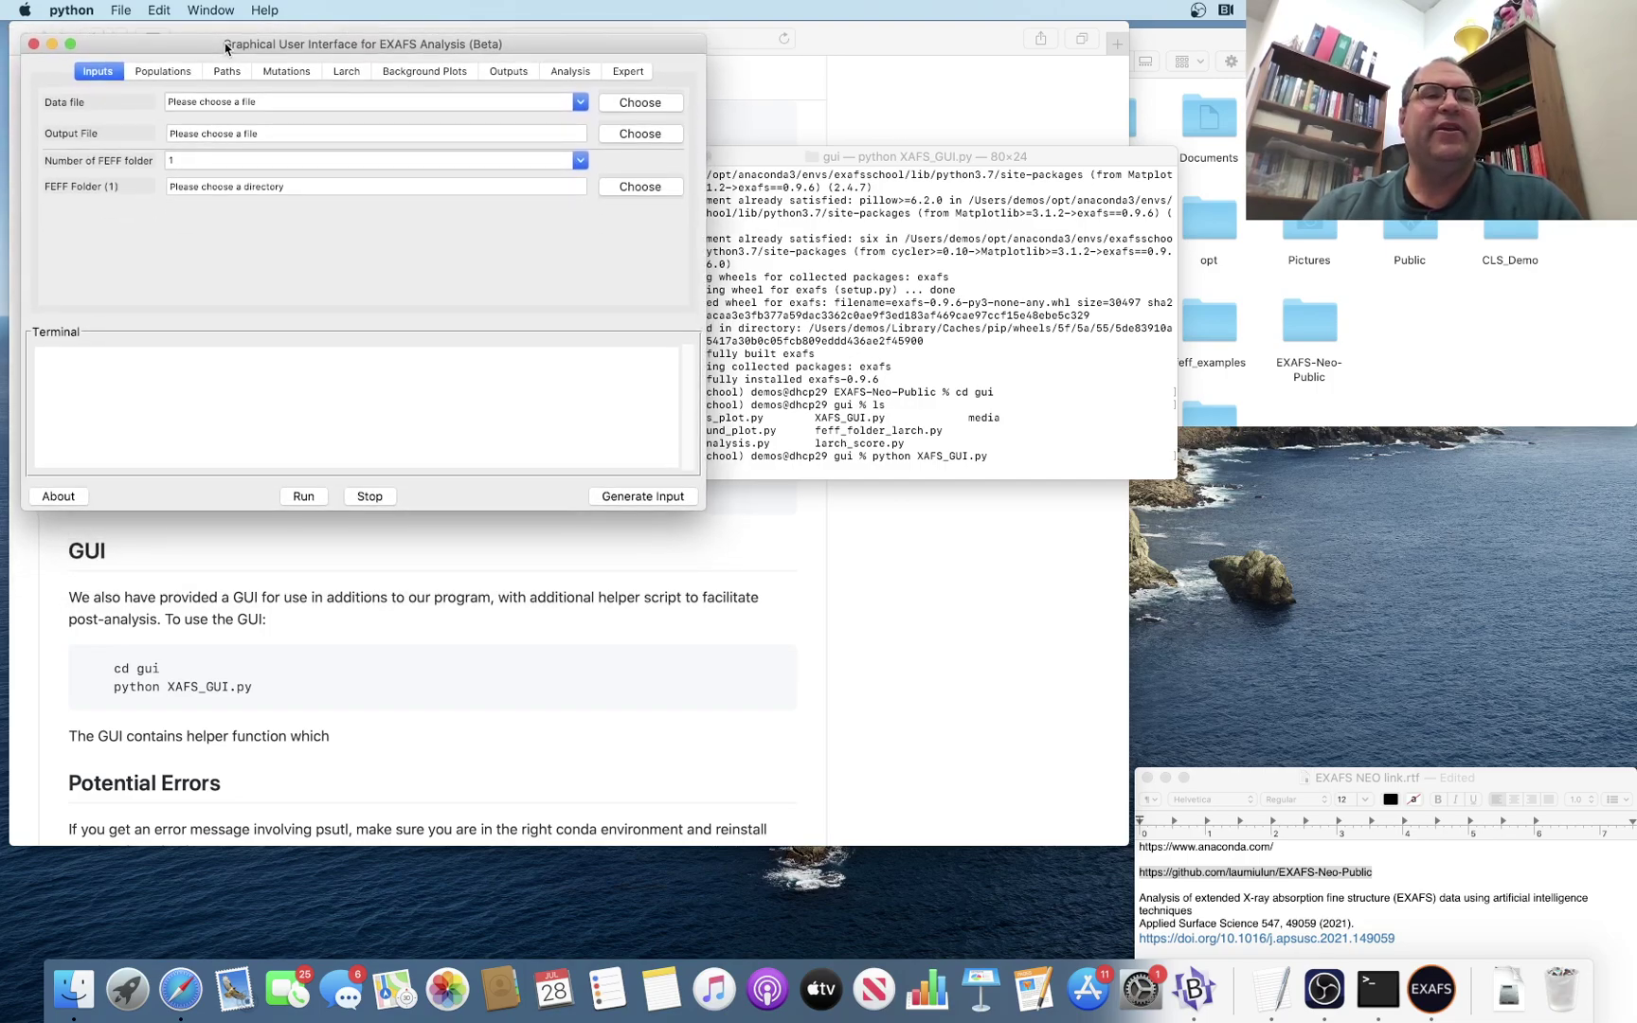